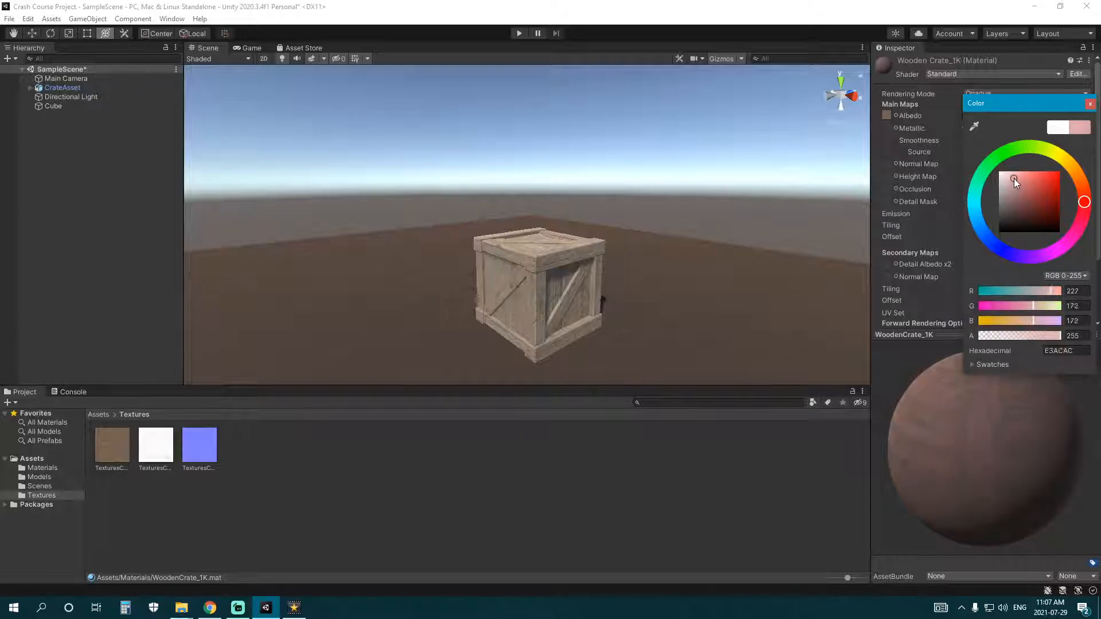
Step: Close the albedo color picker, select the Wooden Crate_1K material in the Materials folder and lock the Inspector to it
click(250, 450)
click(501, 304)
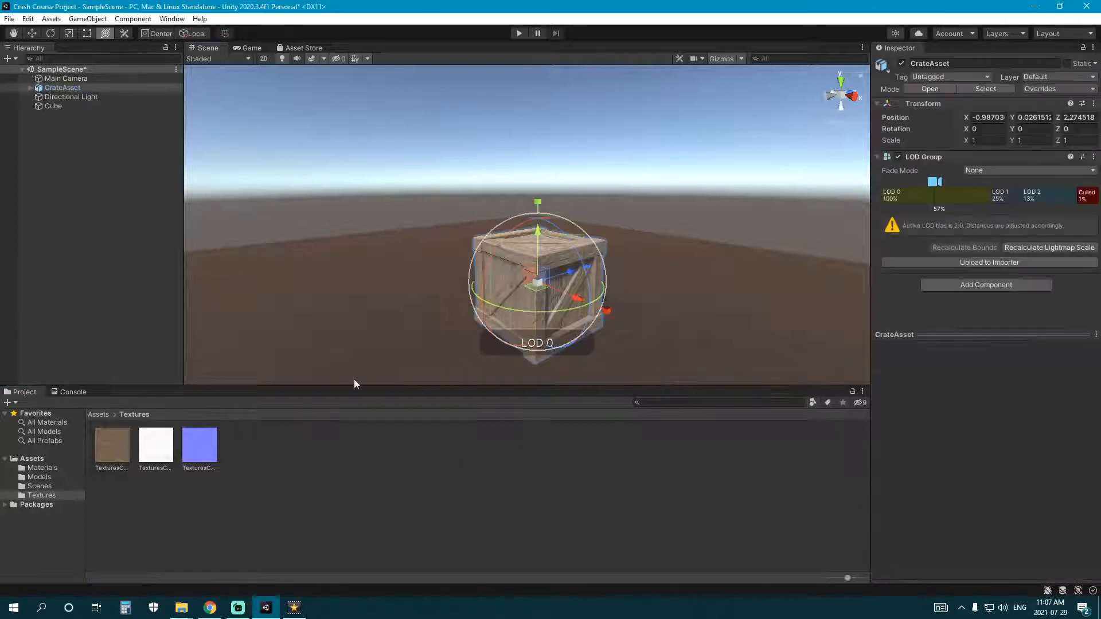
click(188, 494)
click(36, 469)
click(154, 467)
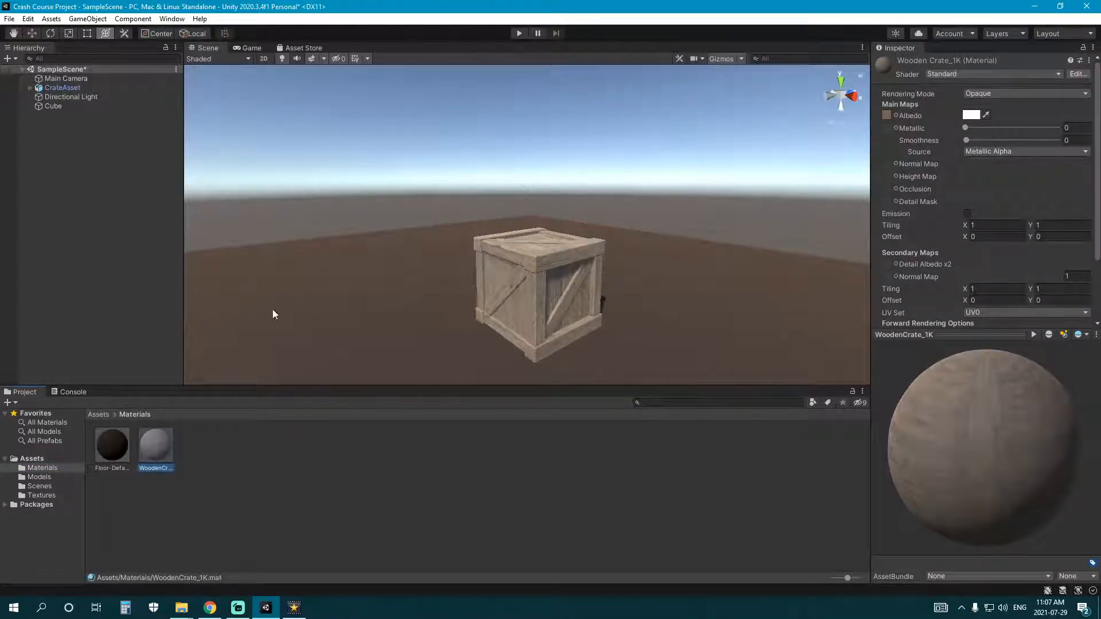
click(1082, 48)
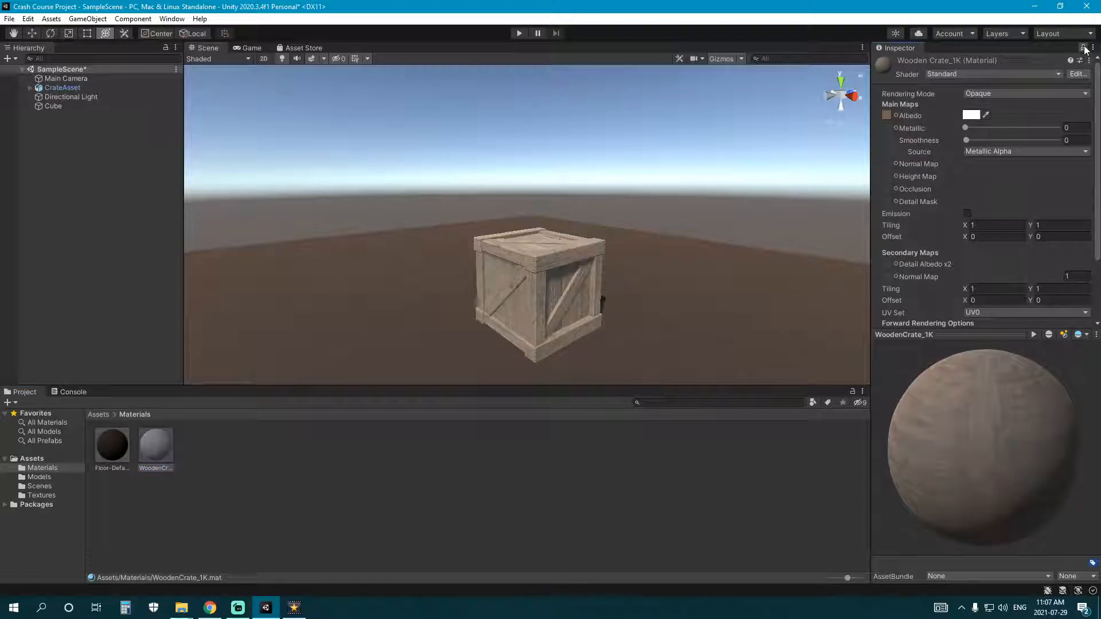
Step: Assign the white texture to the crate material's Occlusion slot and the plank wall normal texture to its Normal Map slot
click(50, 495)
click(150, 459)
click(188, 457)
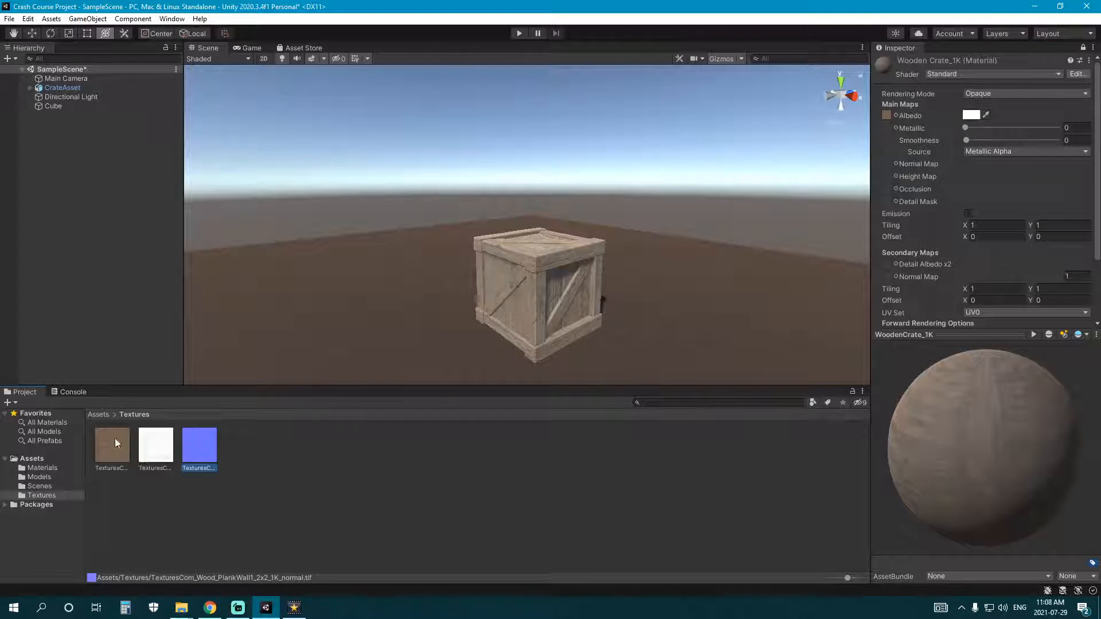
drag(210, 436, 887, 193)
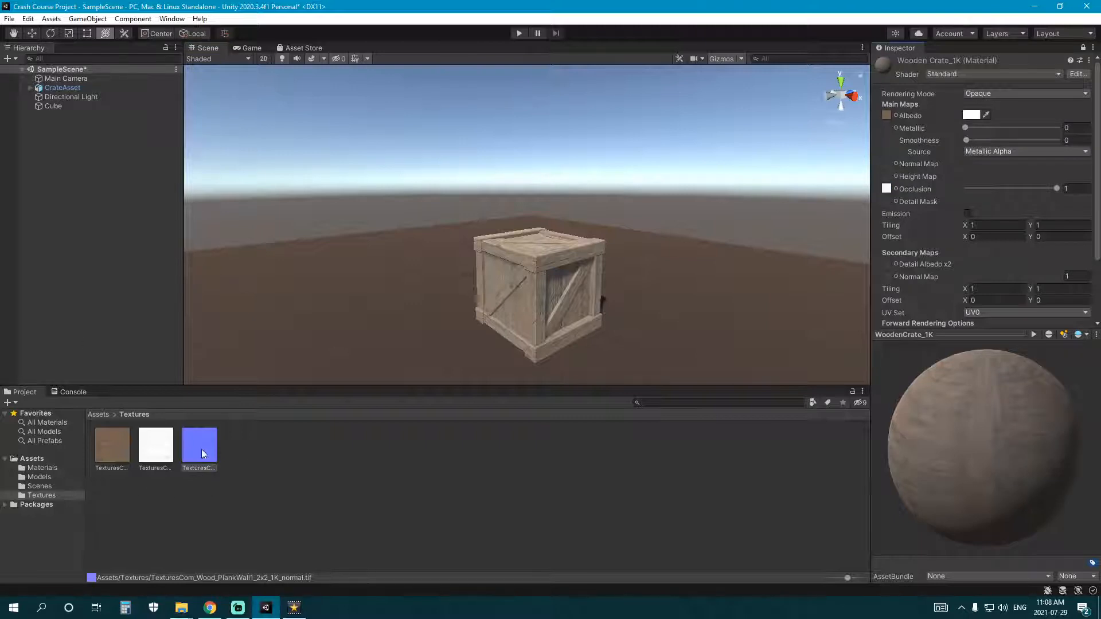
drag(202, 450, 891, 164)
Step: Return to the Materials folder, select the crate in the scene and unlock the Inspector
click(257, 464)
click(35, 468)
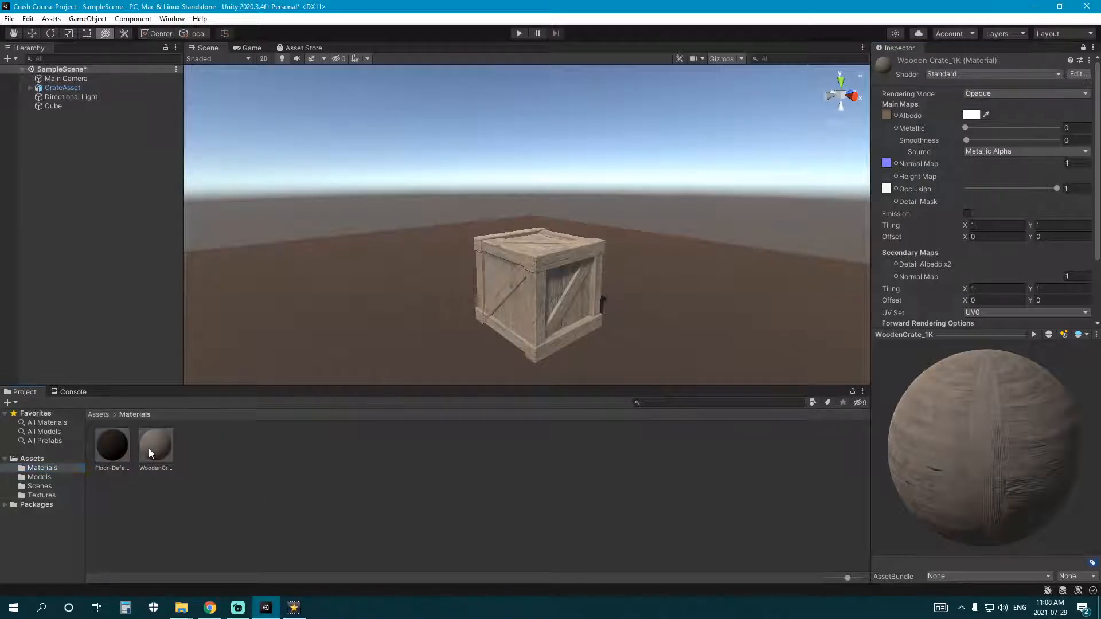
drag(551, 263, 545, 273)
click(528, 297)
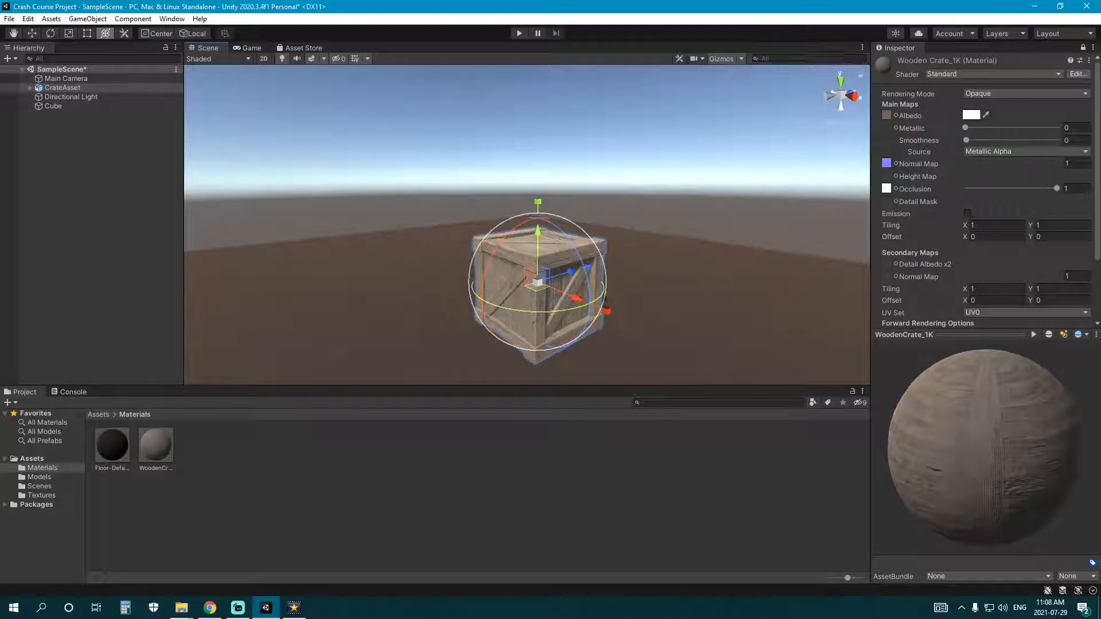
click(1083, 48)
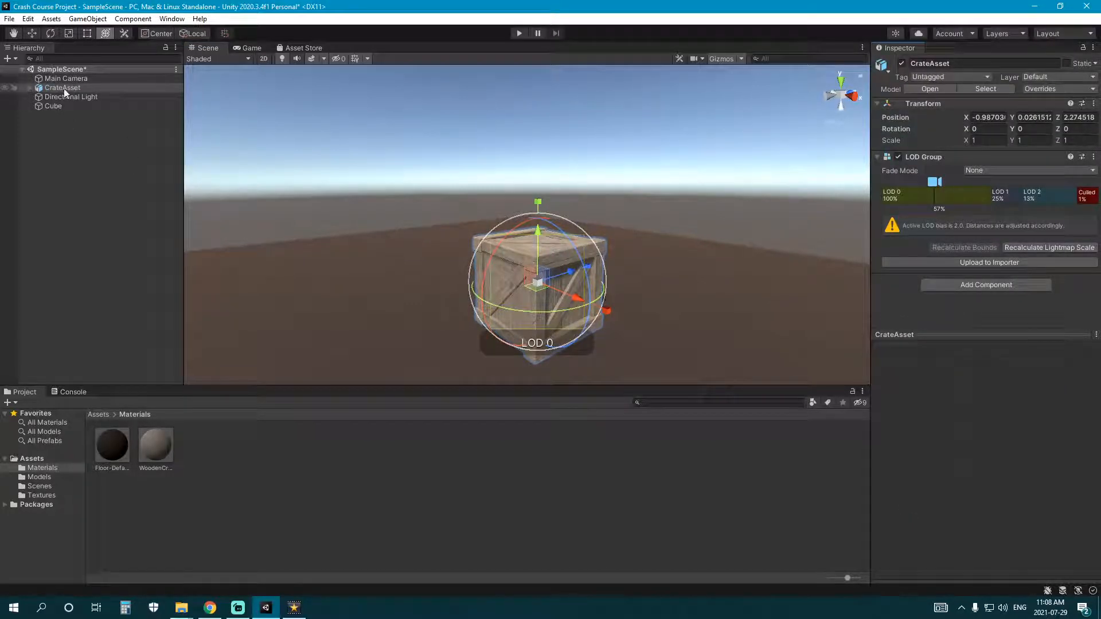
Step: Expand CrateAsset and compare its WoodenCrate_LOD0, WoodenCrate_LOD1 and WoodenCrate_LOD2 meshes in the scene
click(30, 88)
click(126, 100)
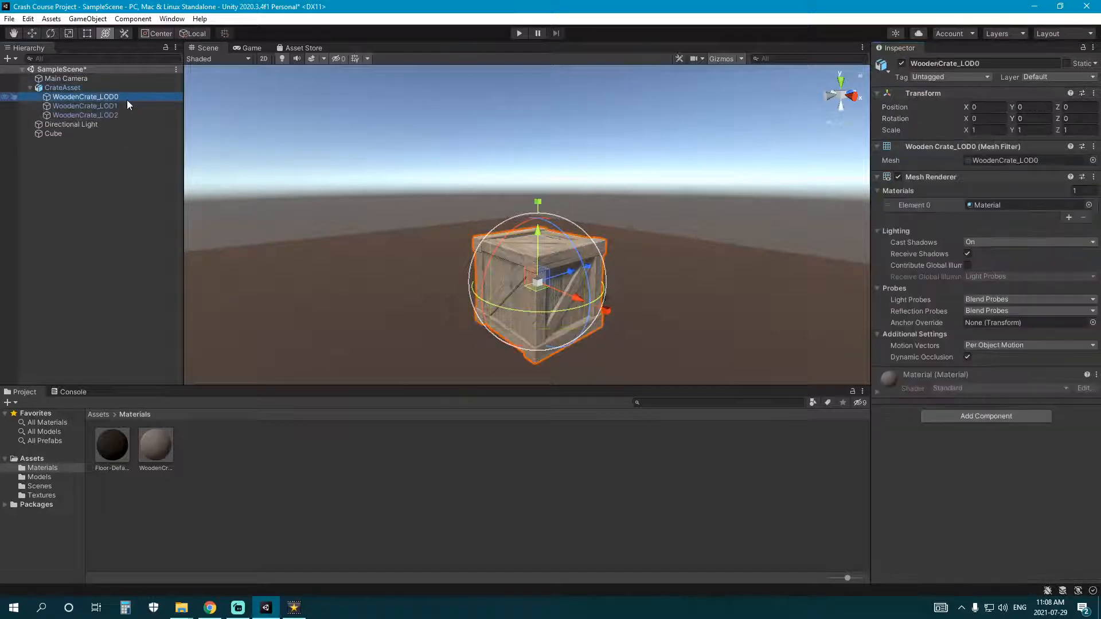
double_click(126, 103)
click(126, 113)
middle_drag(476, 164, 483, 237)
alt+drag(484, 237, 484, 256)
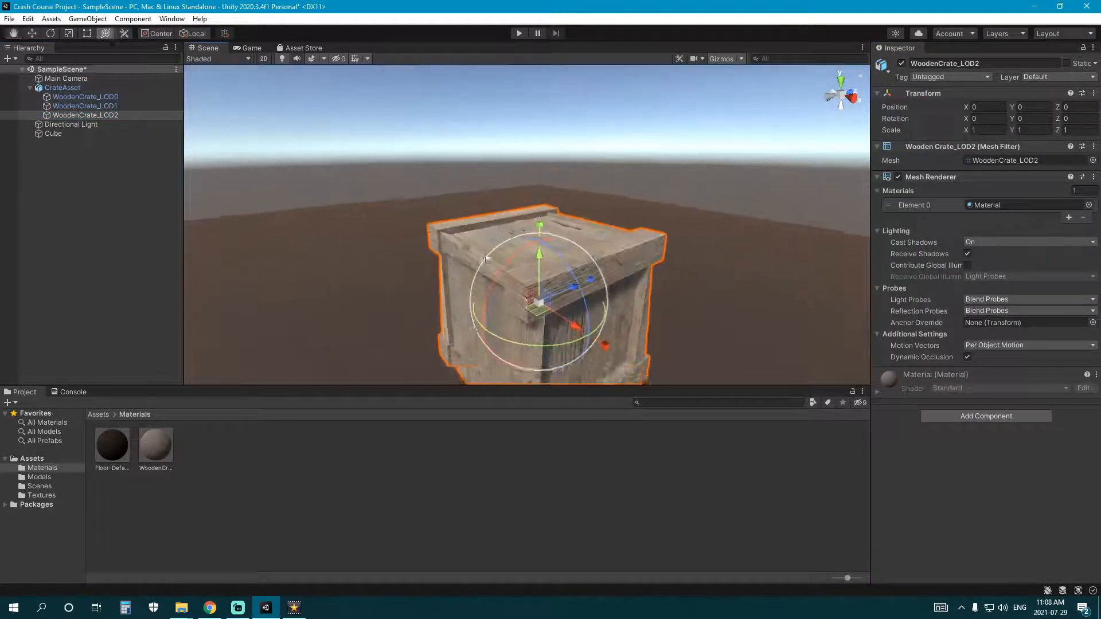
scroll(482, 253, down, 2)
middle_drag(470, 226, 460, 201)
click(116, 107)
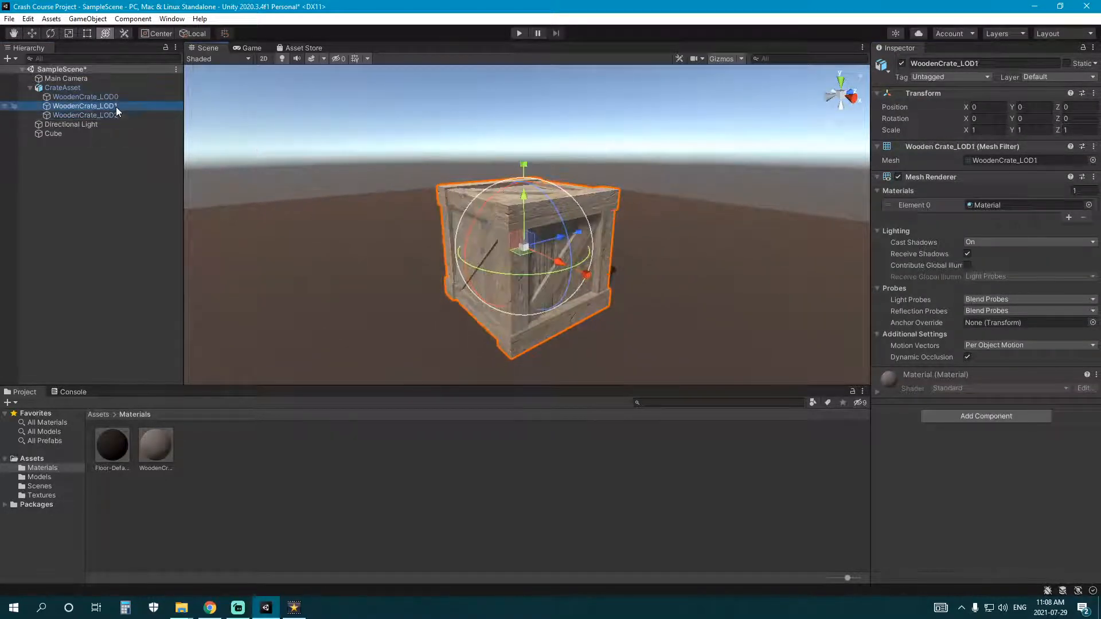
click(118, 96)
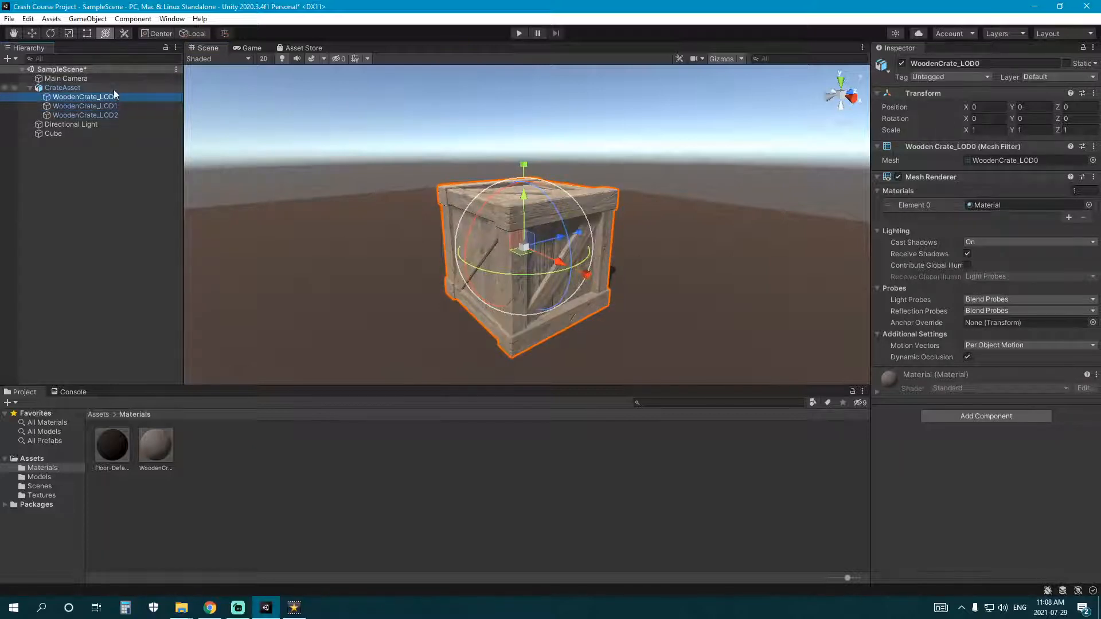
click(122, 105)
click(122, 115)
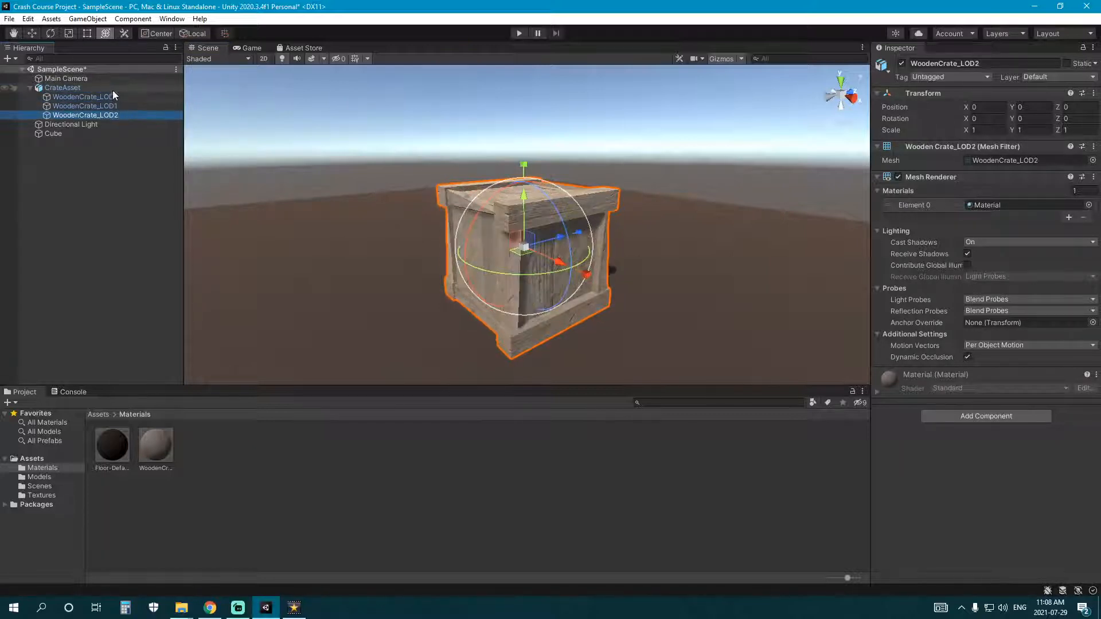
Step: Select CrateAsset and examine how its active LOD level changes with increasing camera distance
click(112, 89)
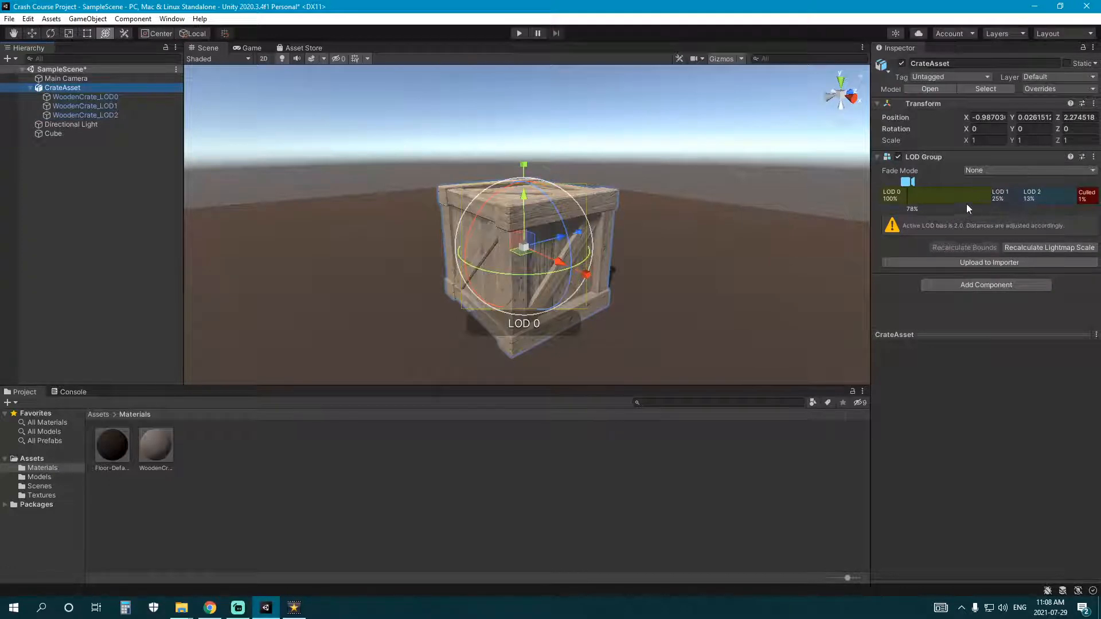
drag(908, 181, 585, 248)
scroll(584, 249, up, 1)
scroll(584, 250, down, 1)
scroll(584, 252, down, 1)
scroll(585, 251, up, 1)
scroll(585, 251, down, 1)
scroll(591, 236, down, 3)
scroll(591, 237, down, 1)
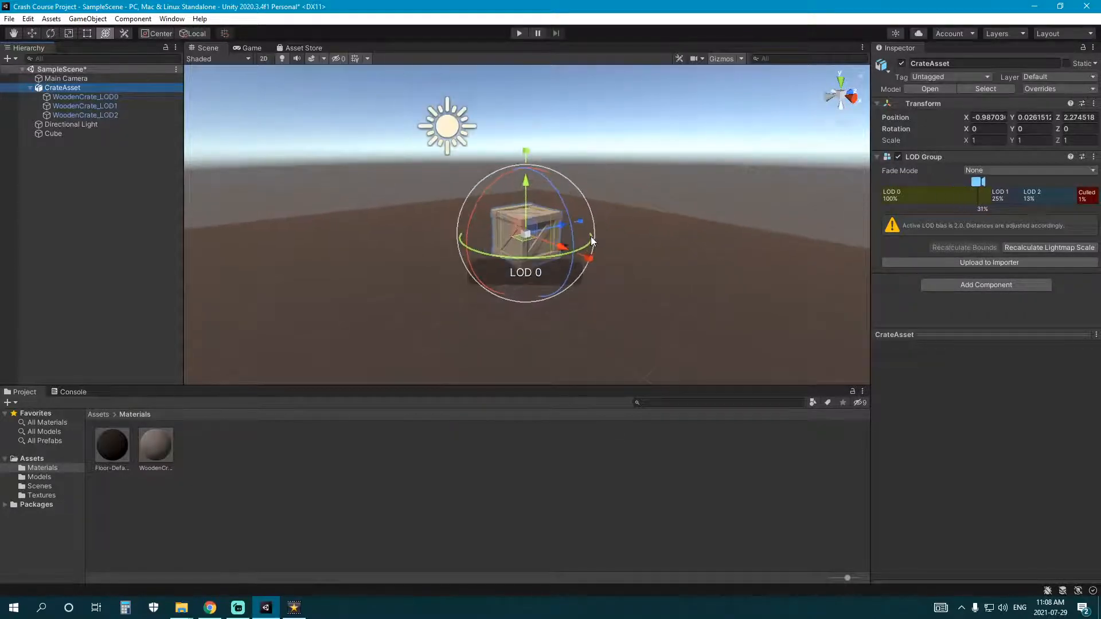
scroll(626, 245, down, 3)
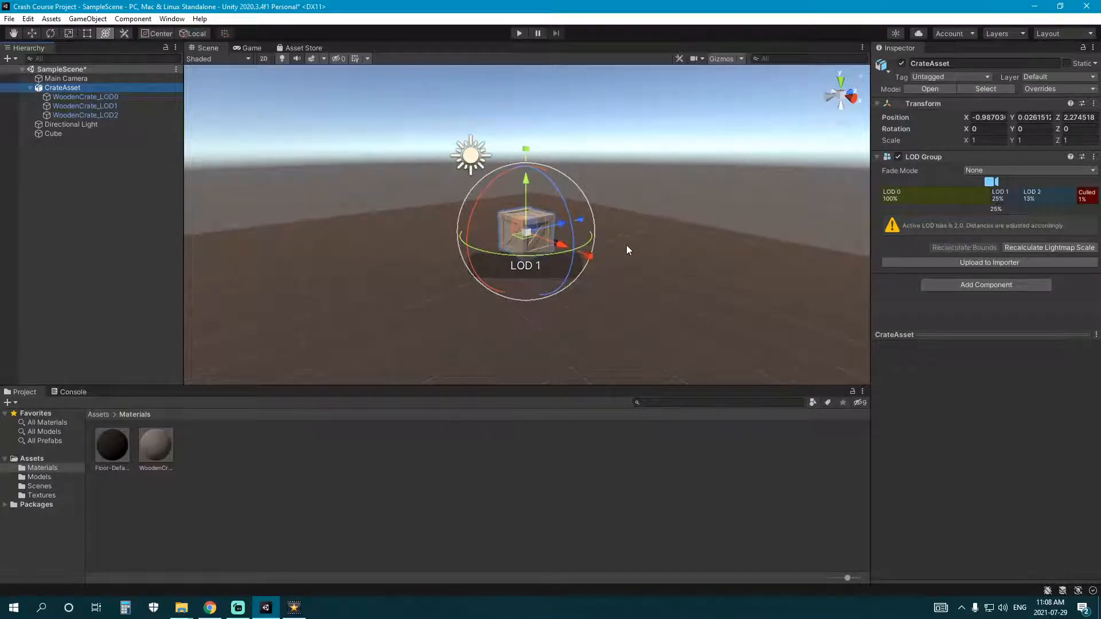
scroll(626, 245, down, 1)
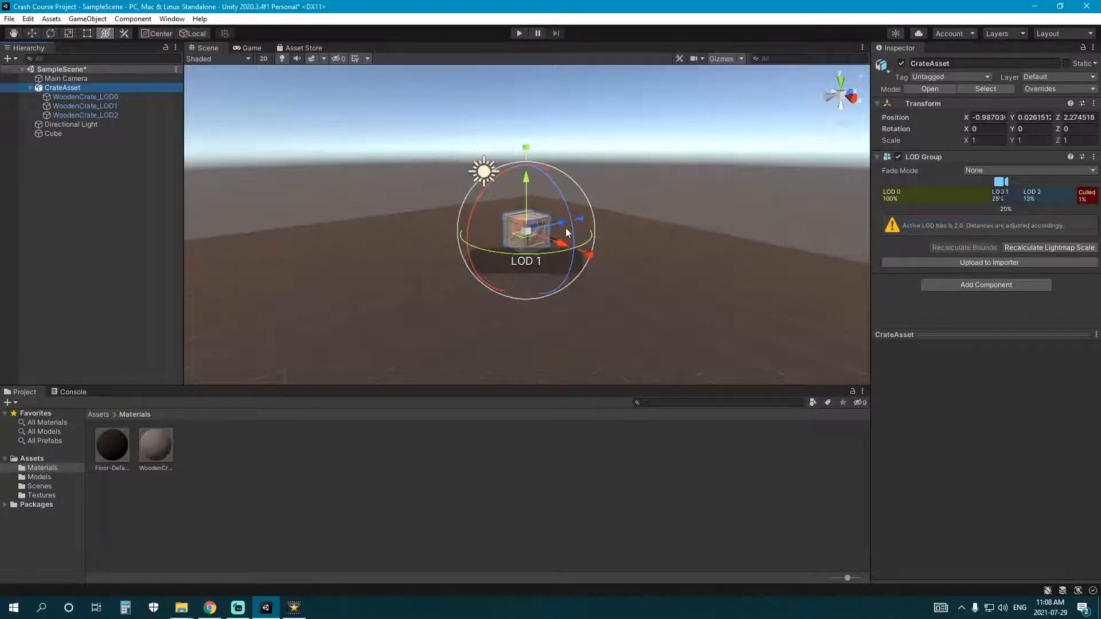
scroll(608, 247, down, 4)
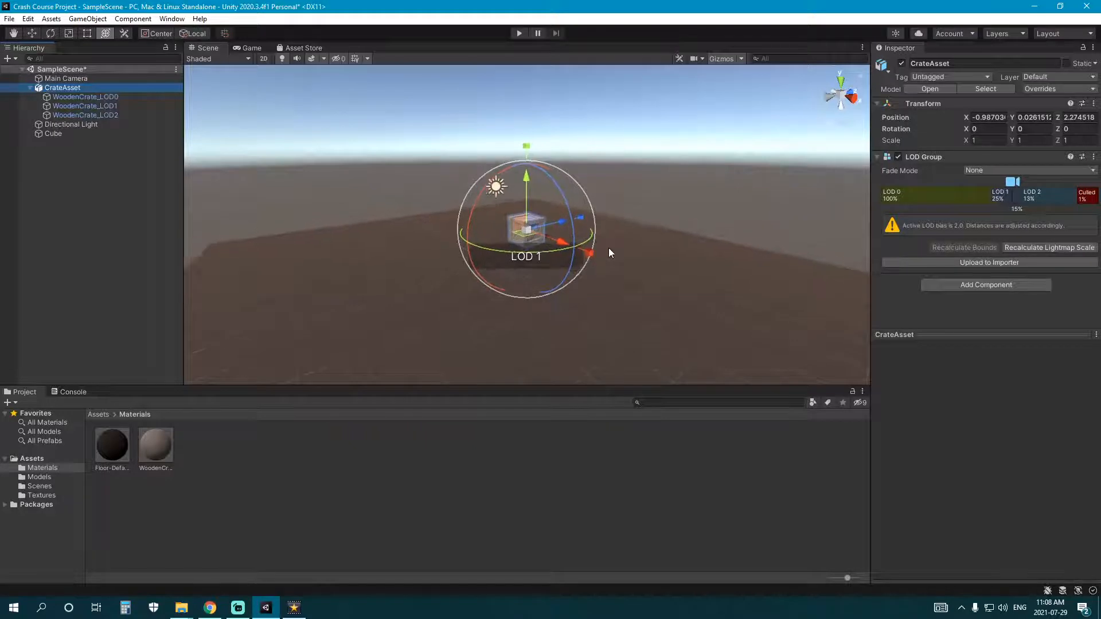
scroll(608, 248, down, 2)
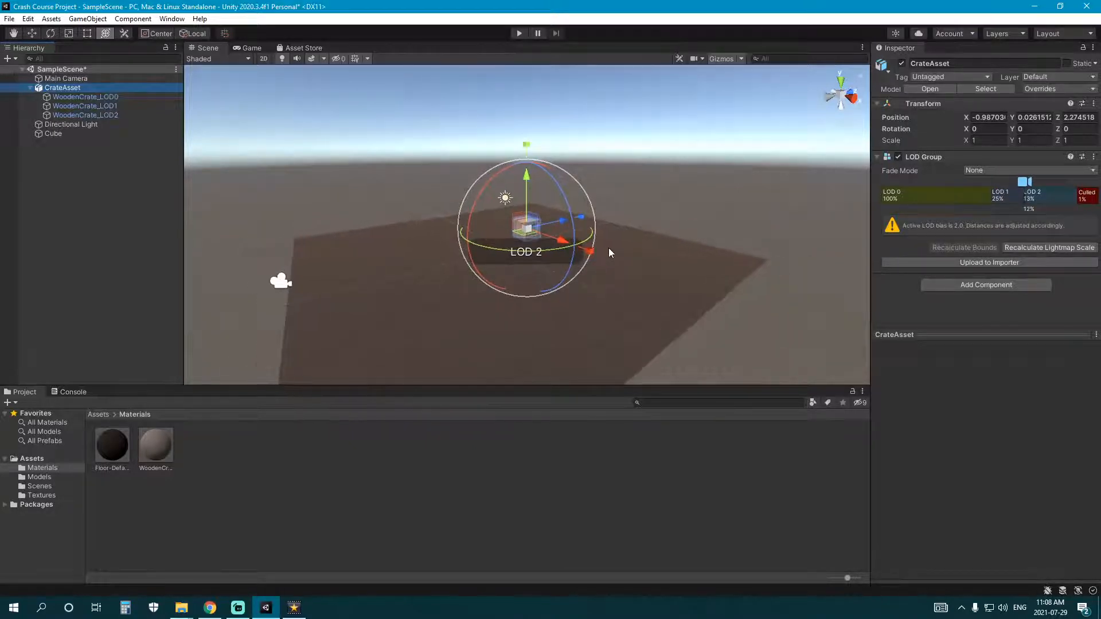
Step: Deselect the crate and examine its LOD transitions from far away and close up without the selection overlay
click(598, 461)
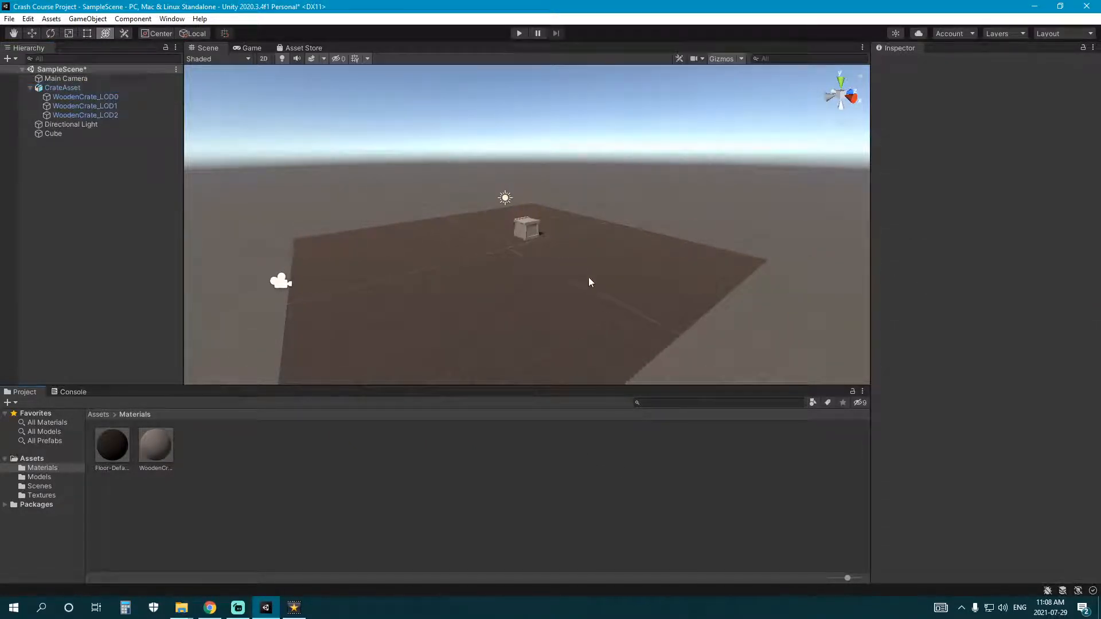
scroll(606, 296, up, 2)
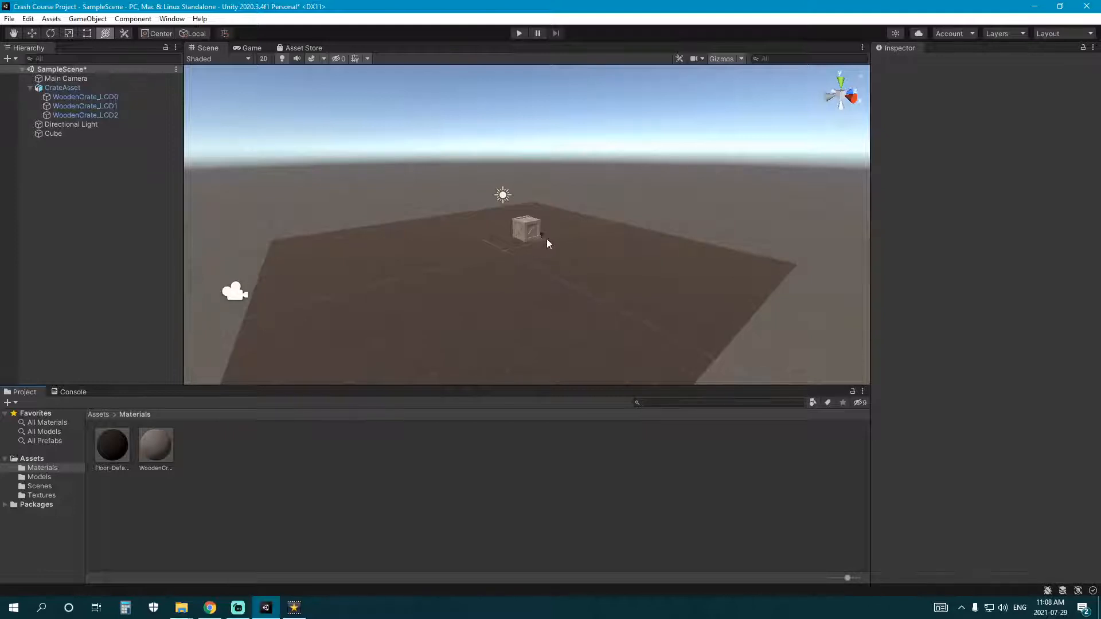
scroll(556, 240, down, 1)
scroll(557, 240, up, 1)
scroll(557, 240, down, 1)
scroll(557, 240, up, 1)
scroll(557, 240, down, 1)
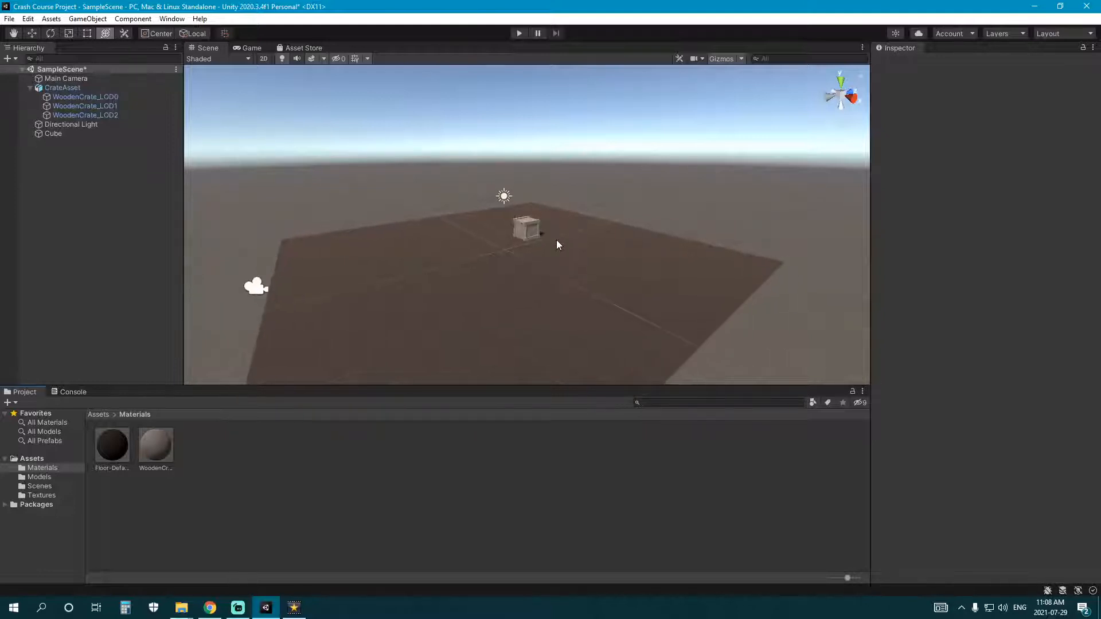
scroll(556, 240, up, 6)
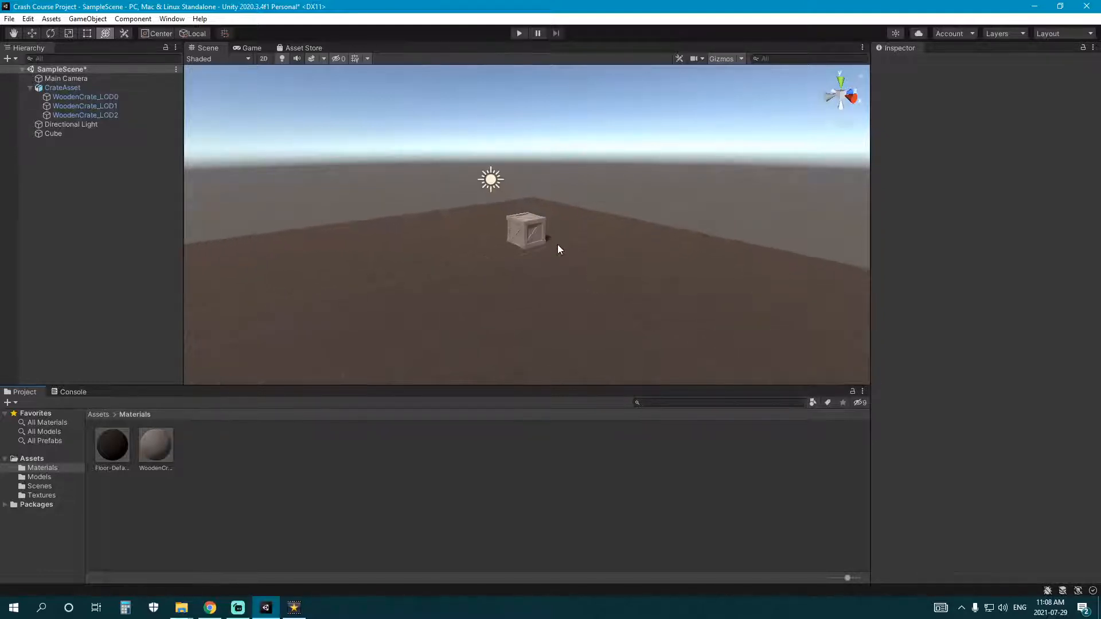
scroll(574, 266, up, 3)
scroll(574, 266, down, 1)
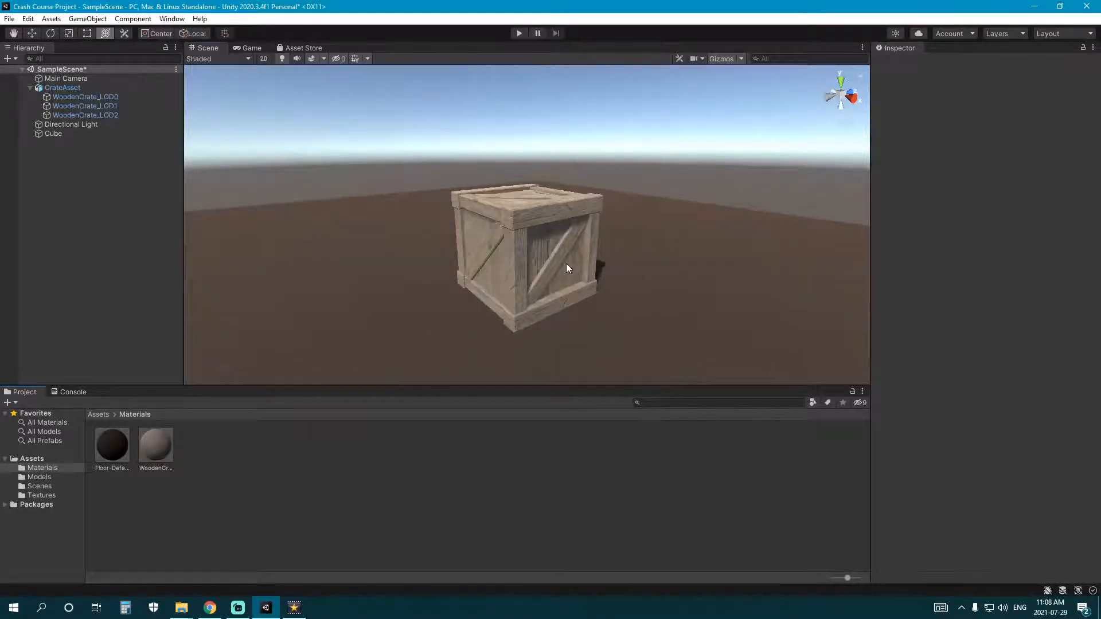
Step: Set the crate's LOD 1 threshold to 37% in its LOD Group and inspect the crate up close
click(549, 278)
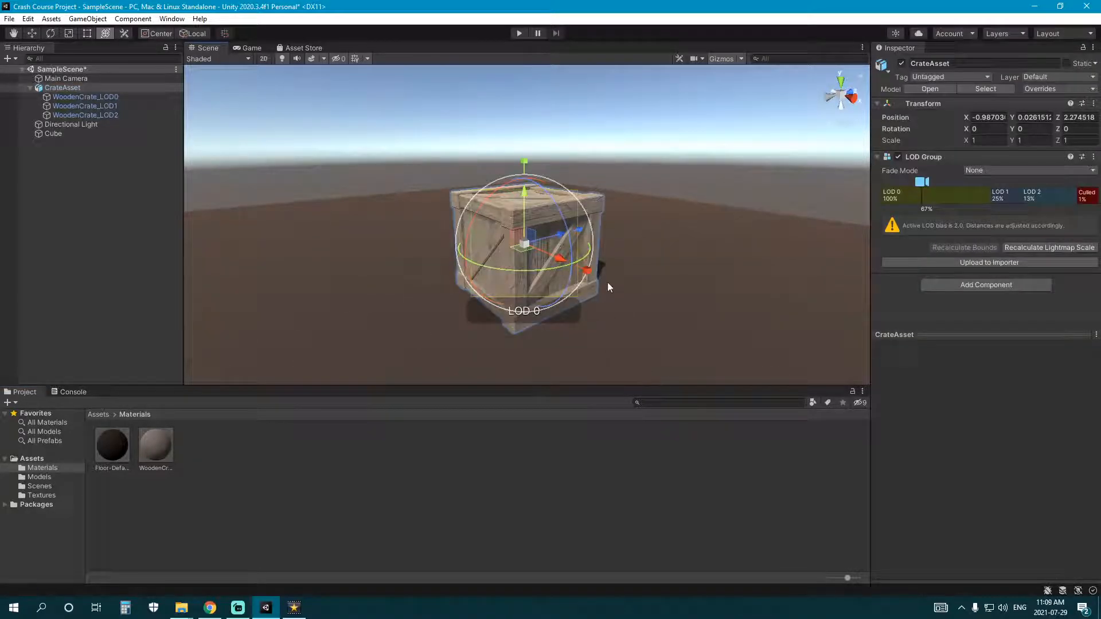
drag(987, 195, 964, 197)
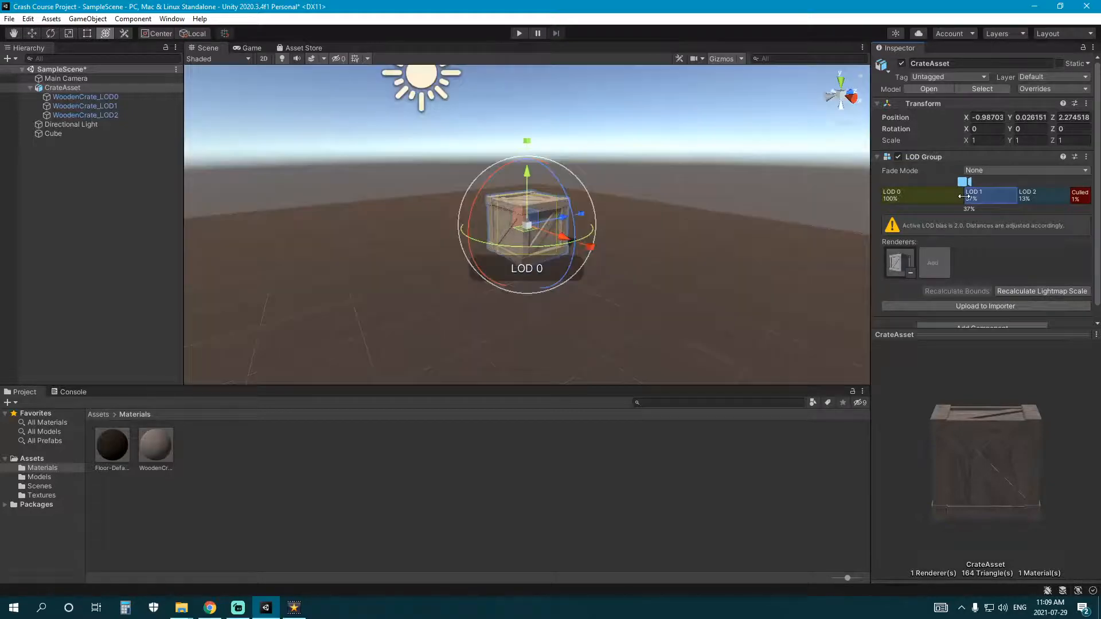
click(665, 451)
scroll(601, 232, up, 8)
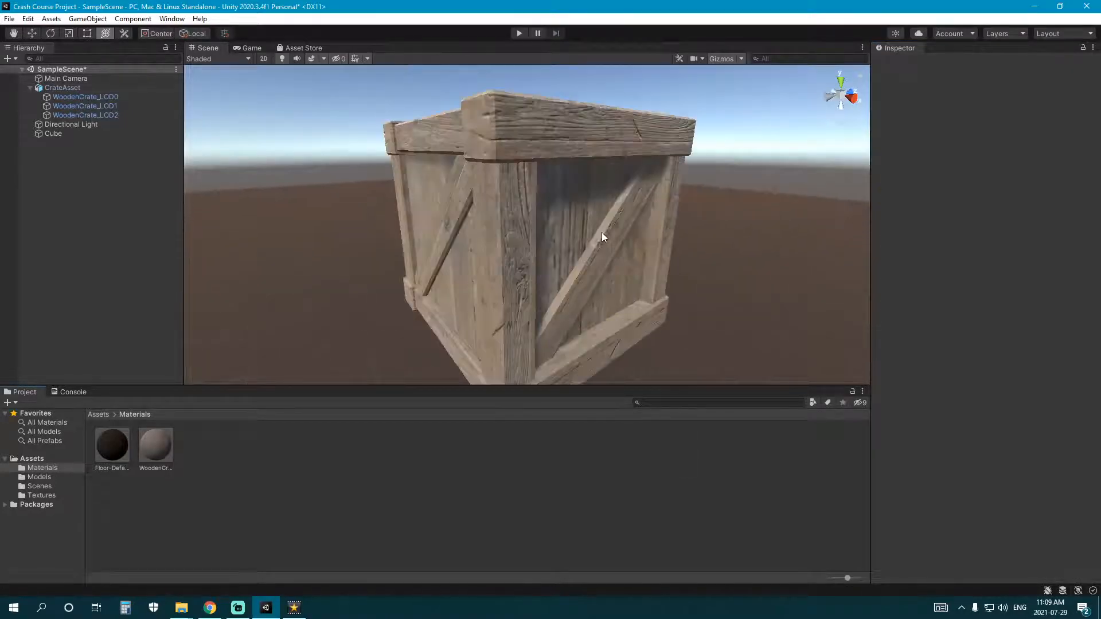
Step: Reselect the crate and lower its LOD 2 threshold to 5%
click(596, 211)
scroll(600, 181, down, 10)
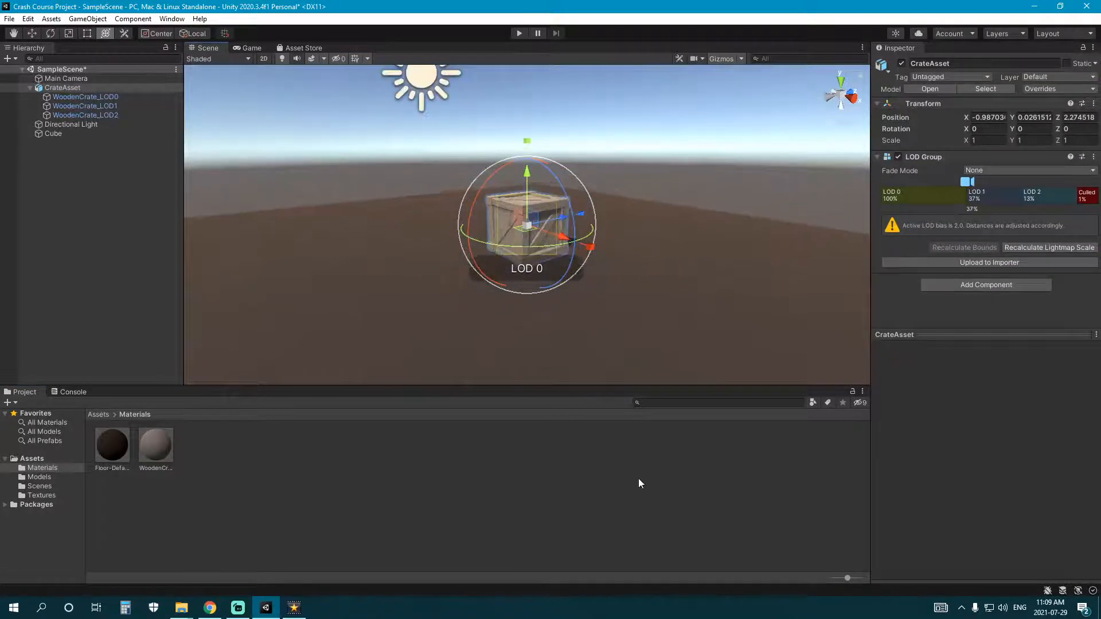
drag(1023, 197, 1052, 195)
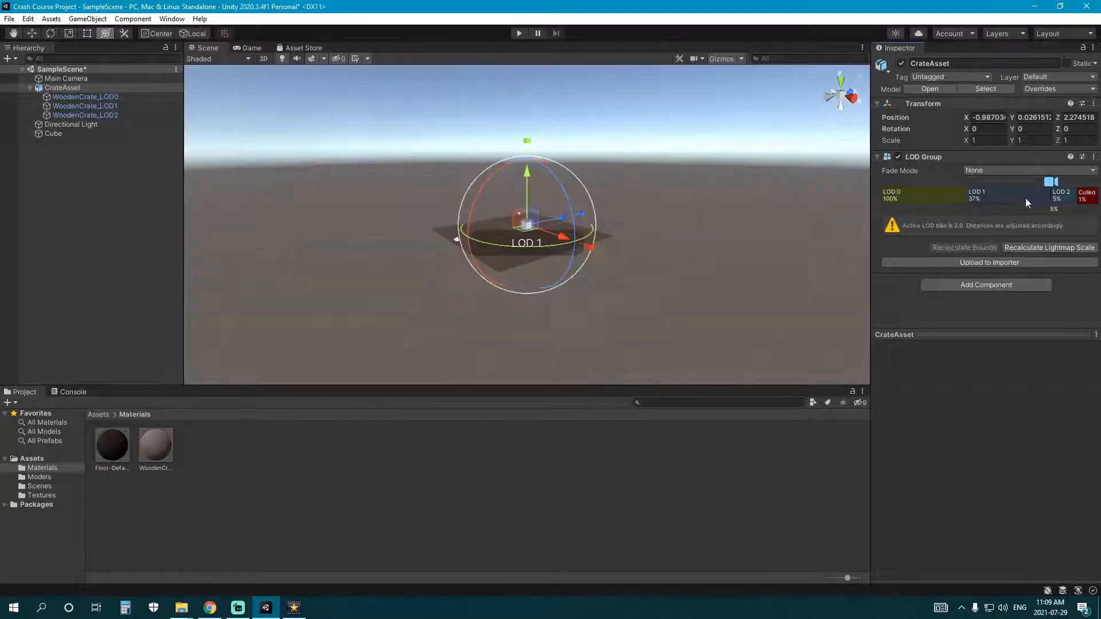
Step: Deselect the crate and examine its appearance at different distances with the adjusted LOD thresholds
click(634, 476)
scroll(597, 271, down, 1)
scroll(598, 271, up, 1)
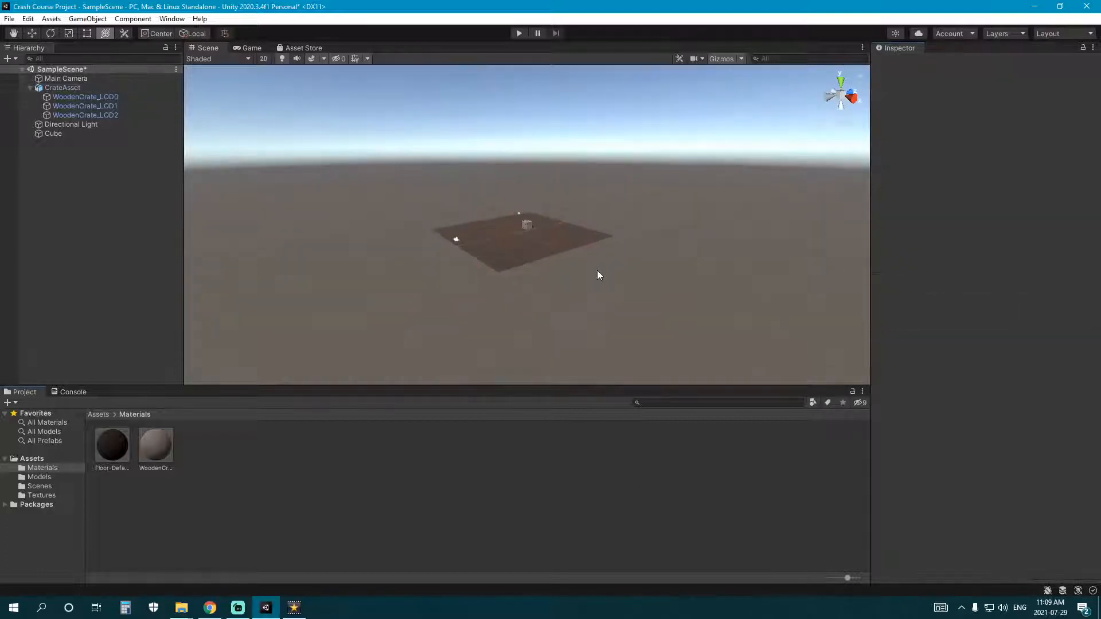
scroll(598, 271, down, 1)
scroll(598, 285, up, 4)
scroll(459, 238, down, 1)
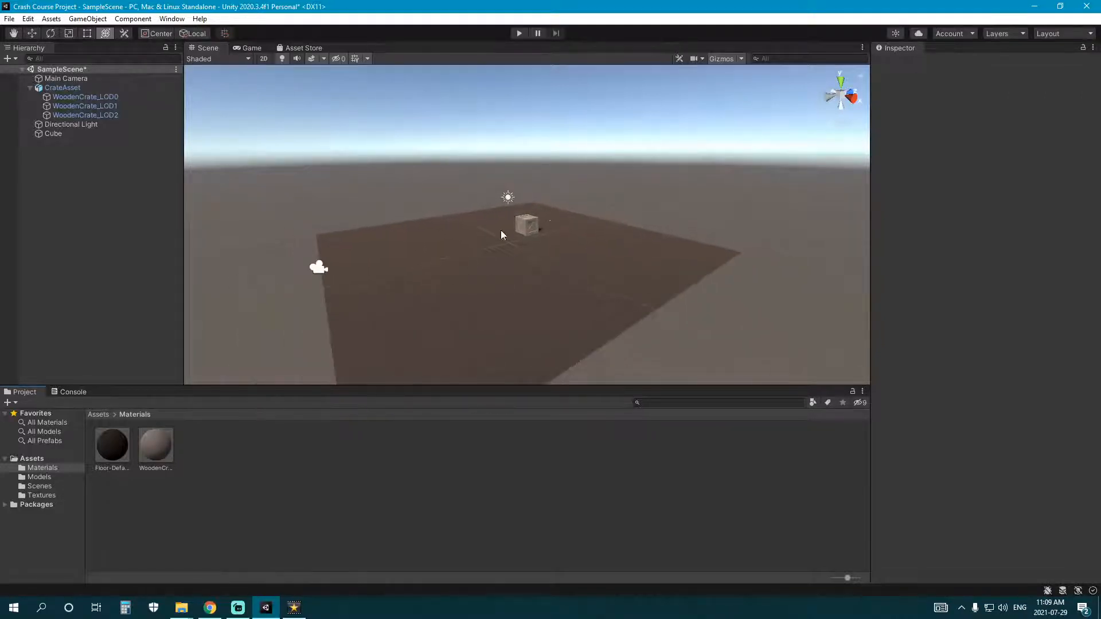
scroll(597, 282, up, 10)
right_drag(498, 256, 561, 219)
scroll(565, 215, down, 4)
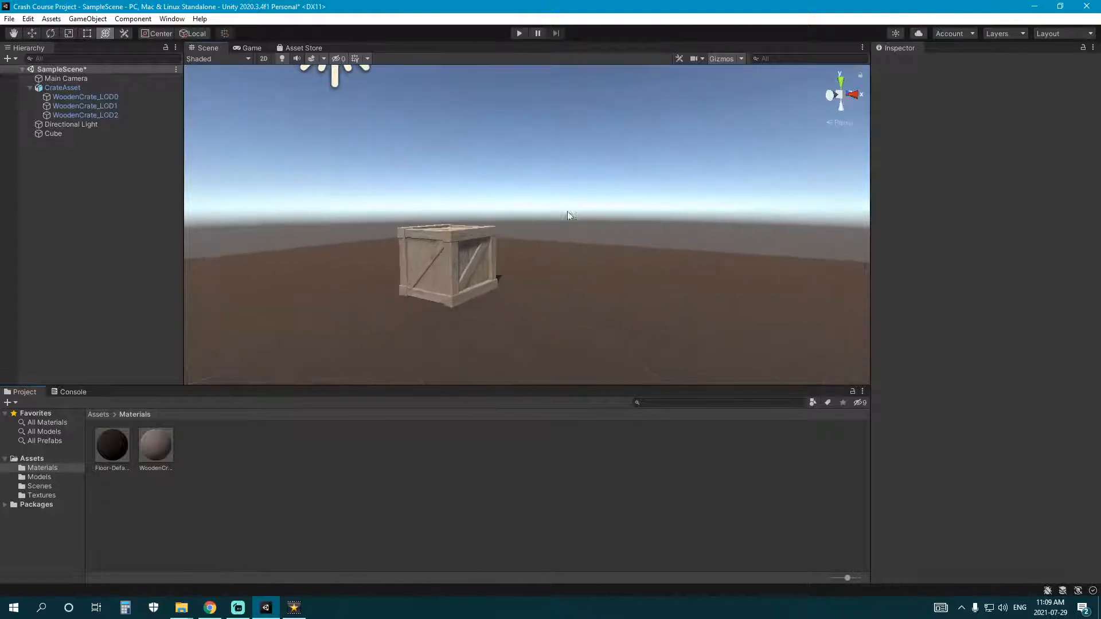
Step: Reselect the crate and adjust its farthest LOD Group thresholds, with LOD 2 at 6% and culling at 1%
click(472, 260)
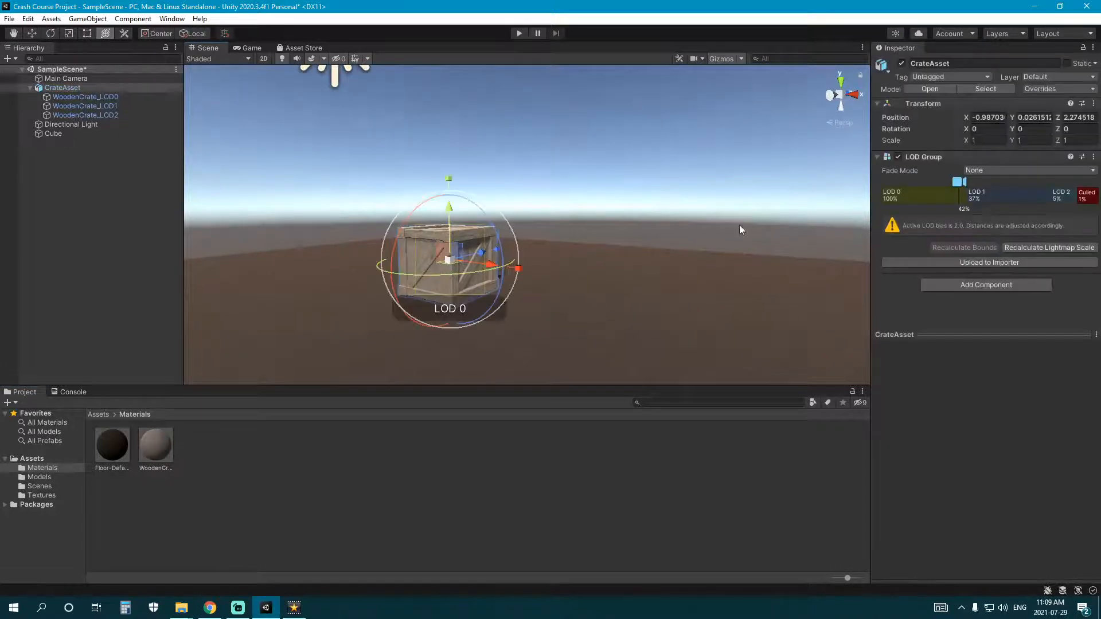
click(1079, 195)
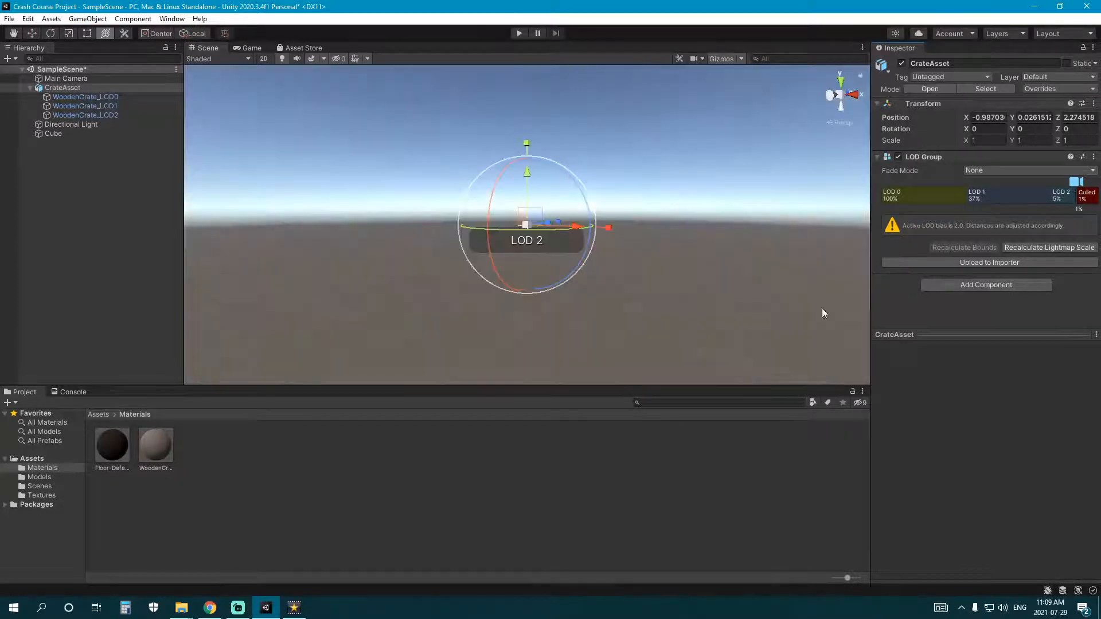
mouse_move(1078, 198)
mouse_down()
mouse_move(1087, 196)
mouse_move(1076, 196)
mouse_up()
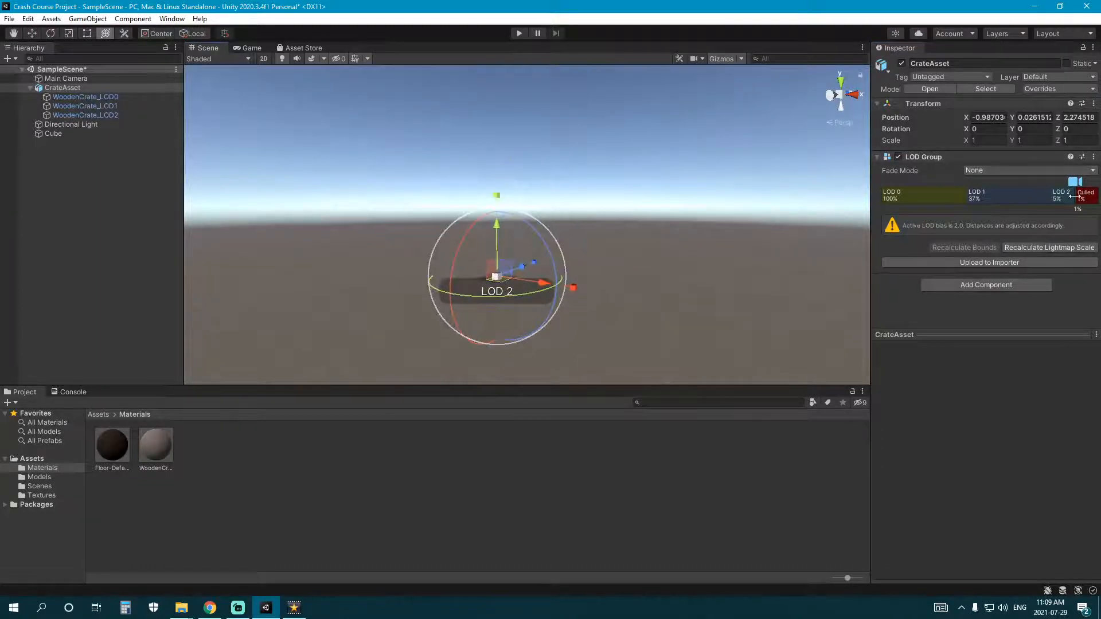
mouse_move(1077, 198)
mouse_down()
mouse_move(1045, 193)
mouse_move(1075, 193)
mouse_up()
Step: Collapse CrateAsset in the hierarchy, frame it, and examine the crate from different angles and distances without the selection overlay
click(483, 245)
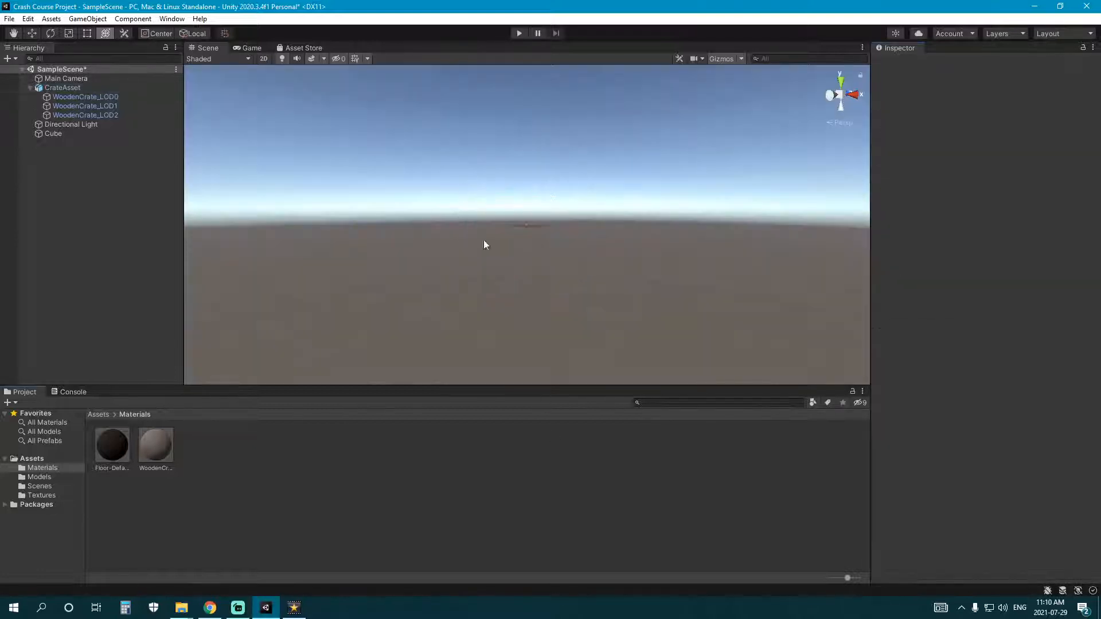
click(30, 88)
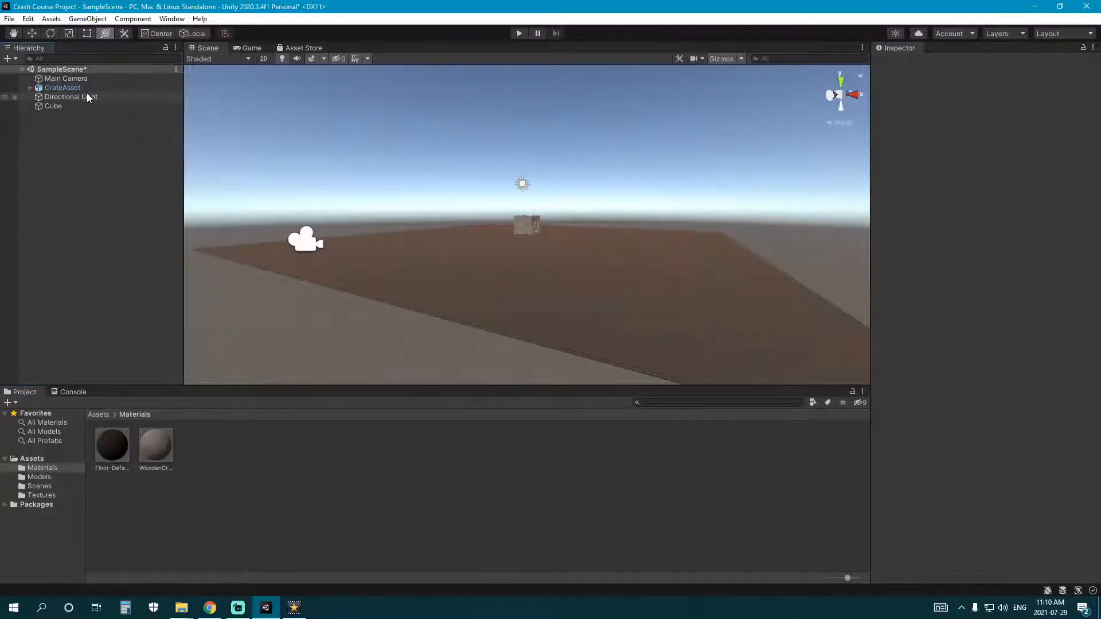
click(88, 89)
double_click(88, 88)
right_drag(582, 117, 584, 191)
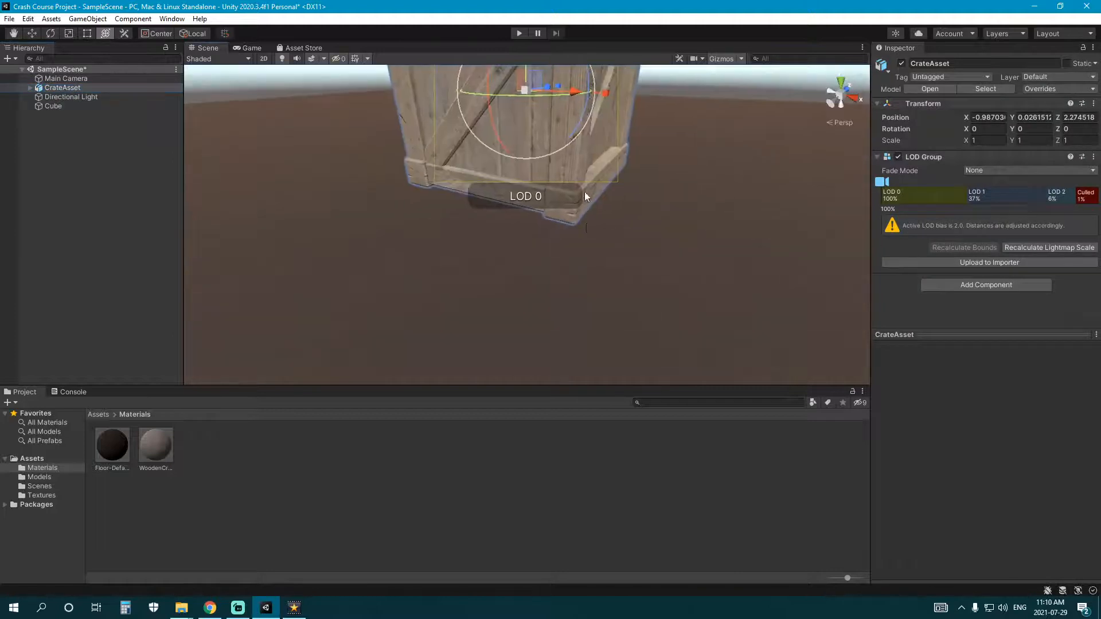
scroll(584, 191, down, 6)
middle_drag(584, 191, 562, 252)
click(586, 453)
right_drag(623, 350, 555, 289)
middle_drag(556, 289, 504, 257)
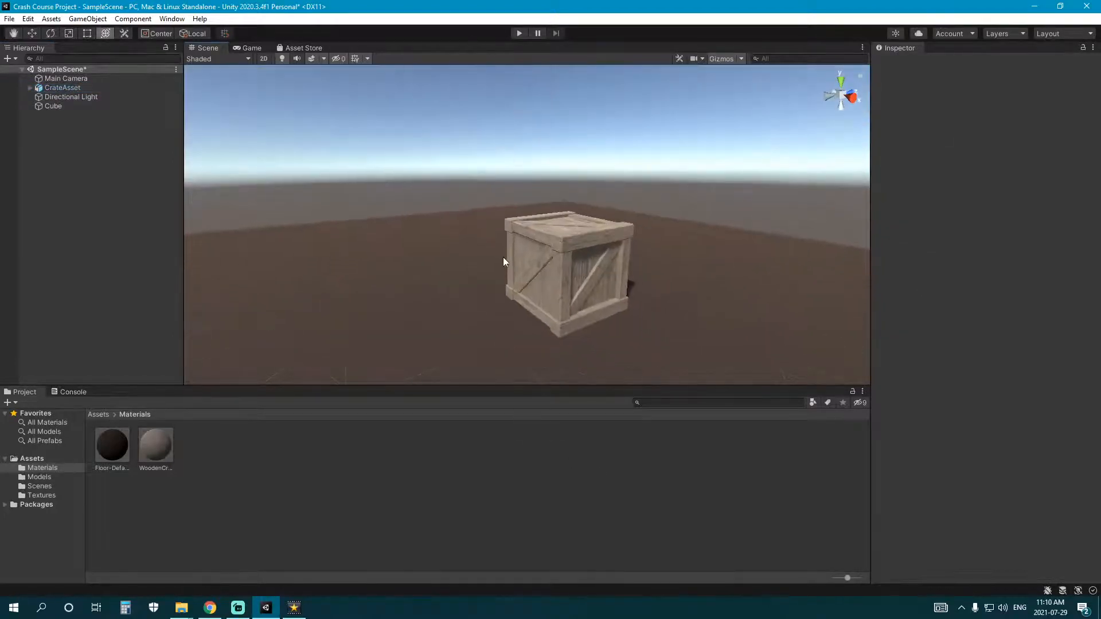
Step: Expand CrateAsset in the hierarchy to list its three LOD meshes and open the project's Materials folder
click(516, 258)
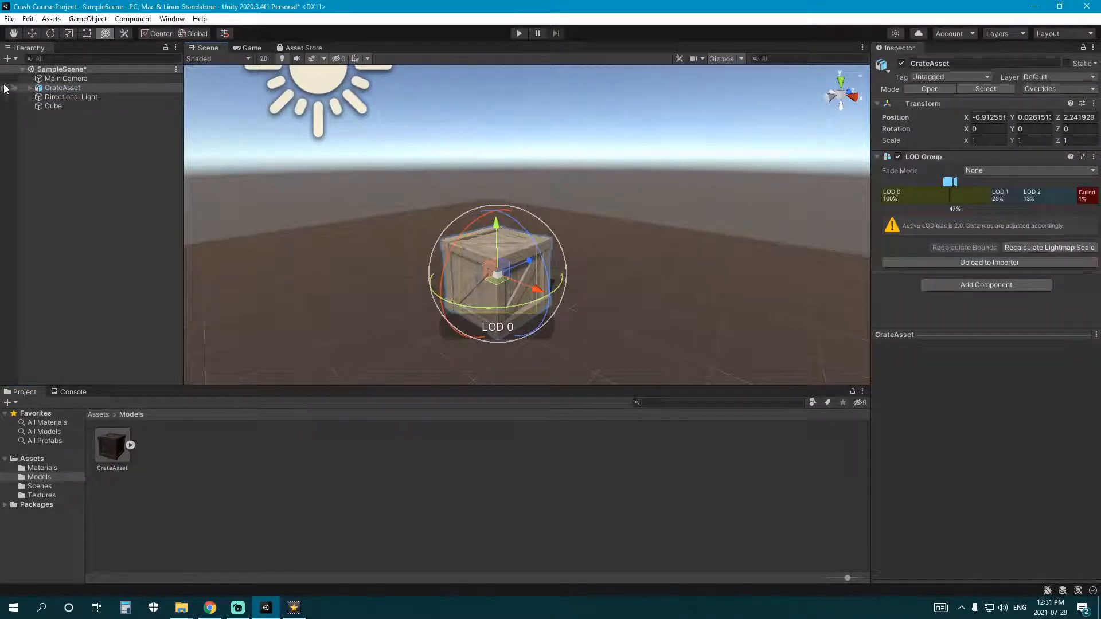
click(30, 88)
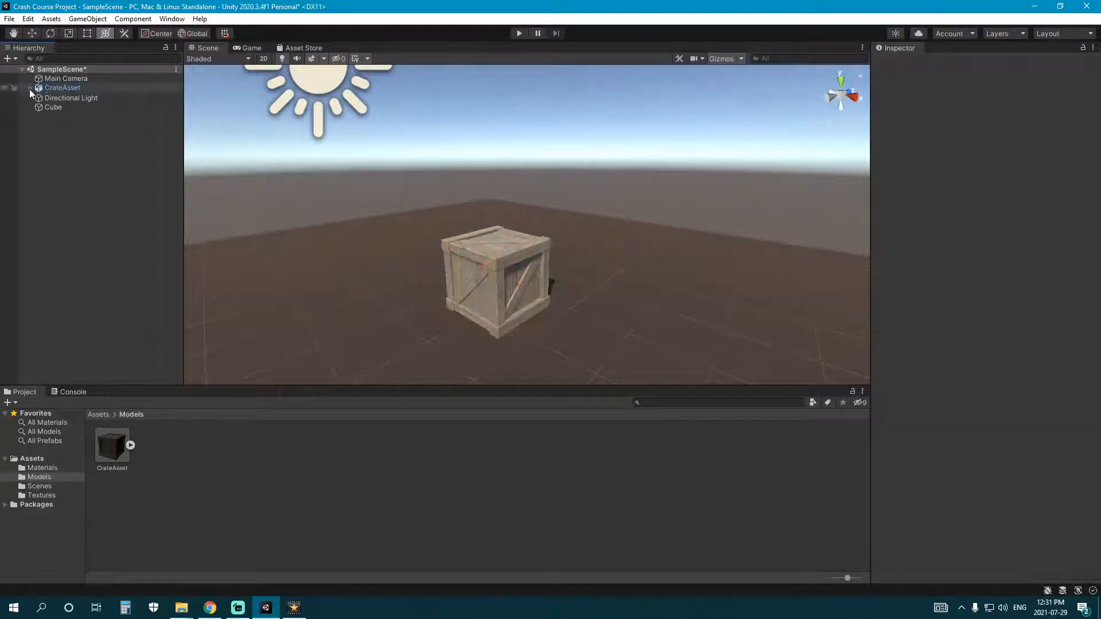
click(31, 89)
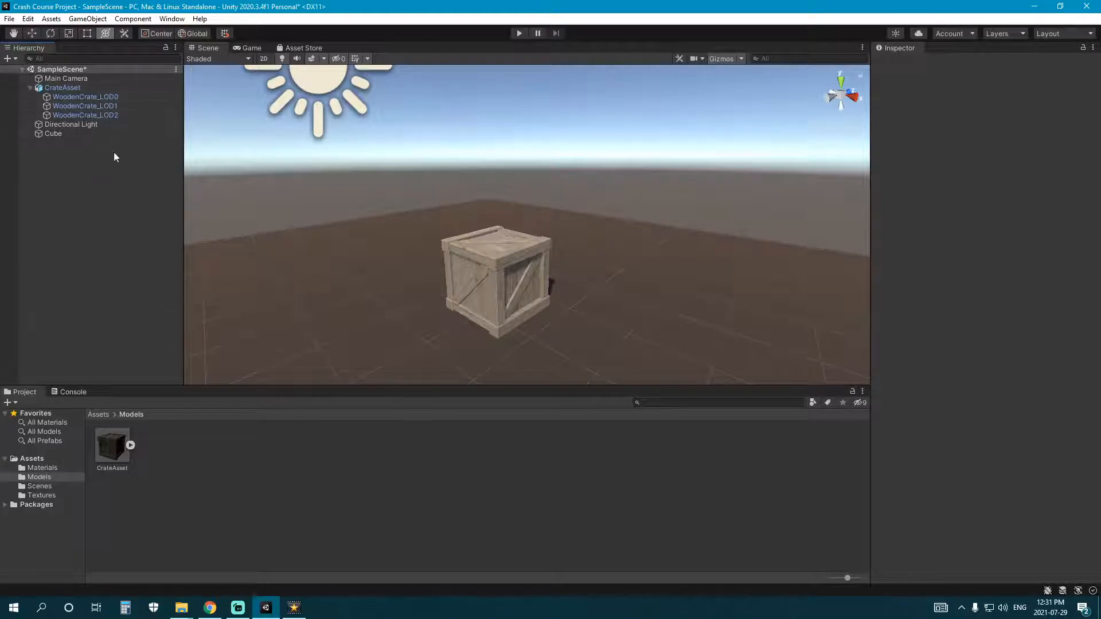
click(46, 468)
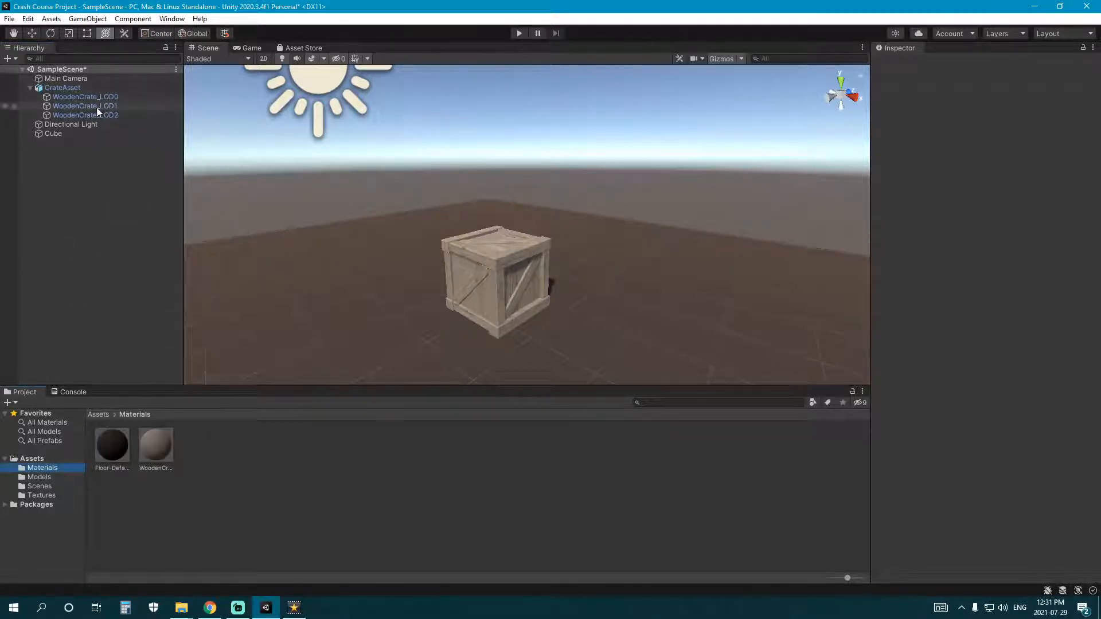
Step: Create a 3D cube in the scene and move it in front of the crate, at about X -0.758, Z 0.705
right_click(52, 184)
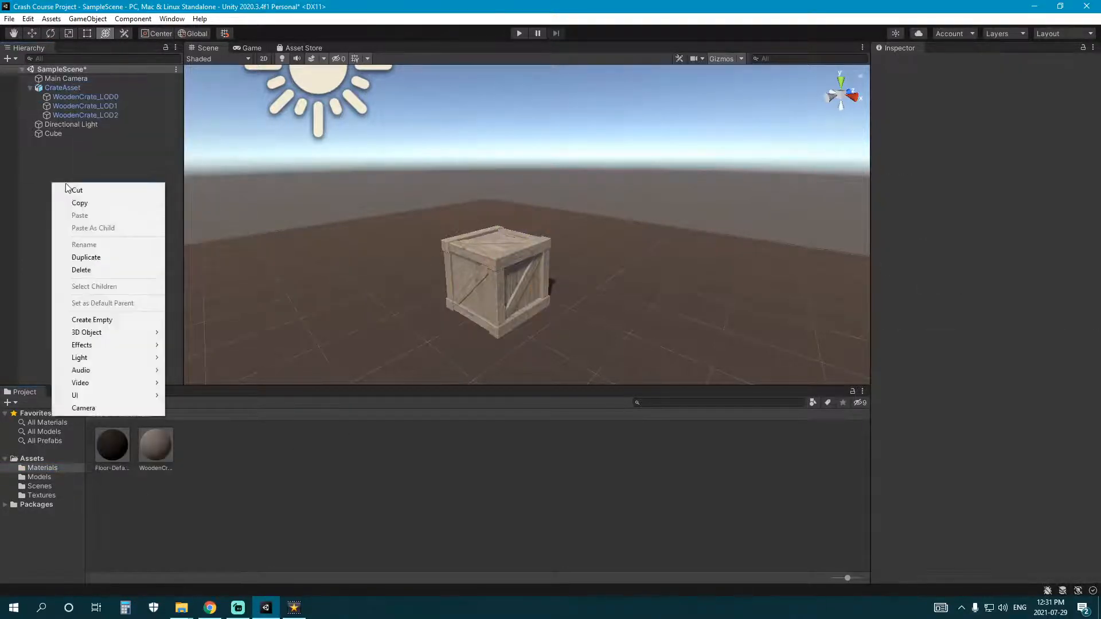
mouse_move(99, 333)
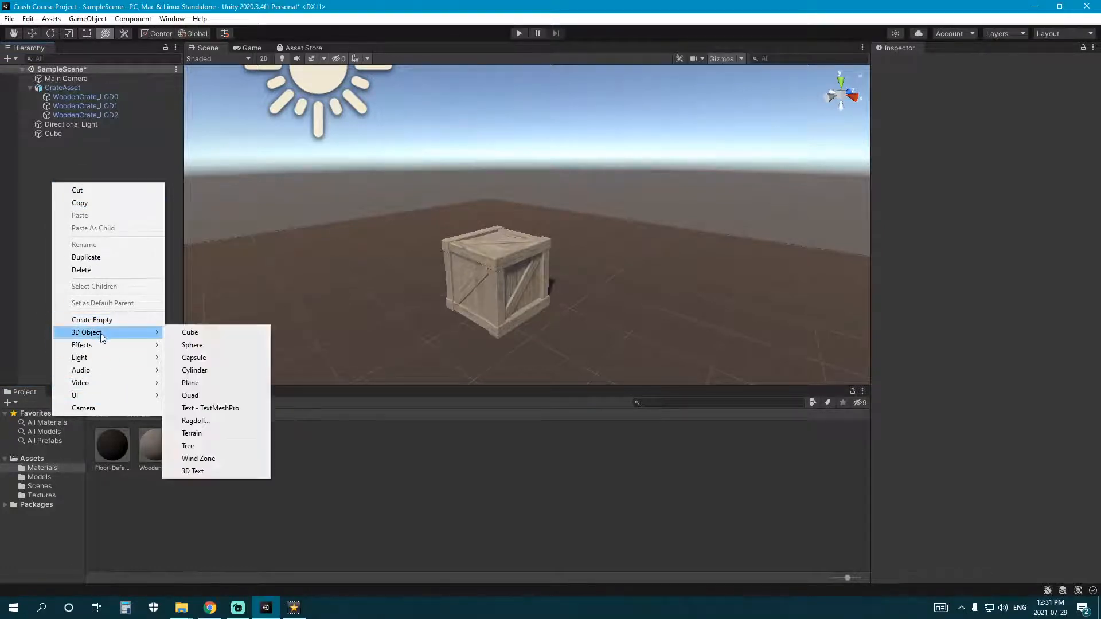
click(235, 330)
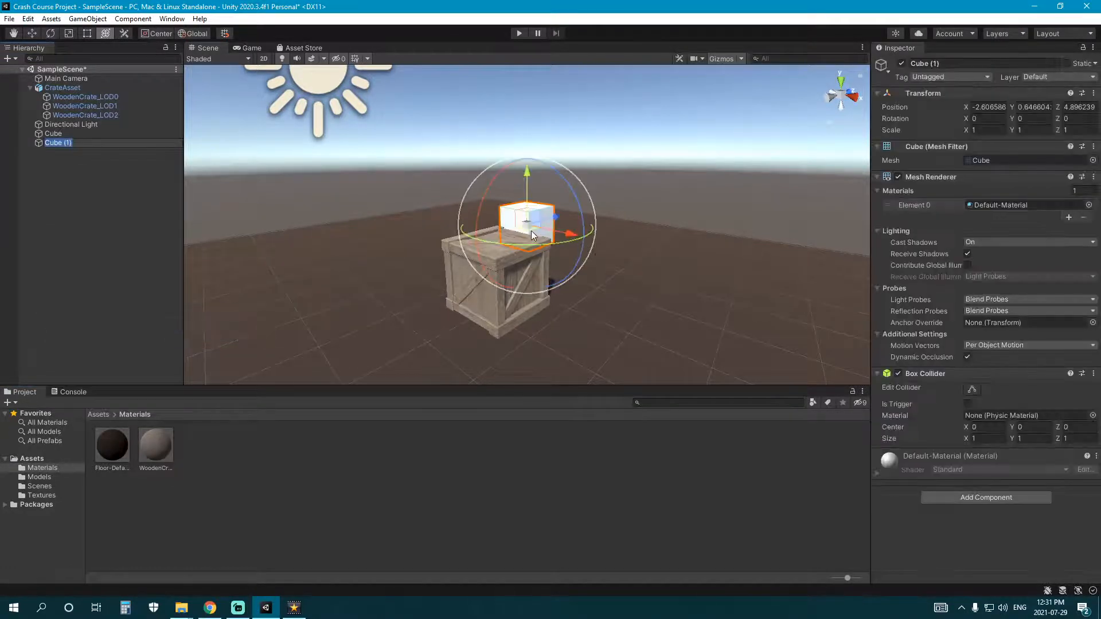
drag(531, 231, 400, 346)
middle_drag(515, 322, 524, 283)
Step: Select the new cube and assign the WoodenCrate_1K material to its Mesh Renderer's Element 0
click(71, 152)
click(67, 143)
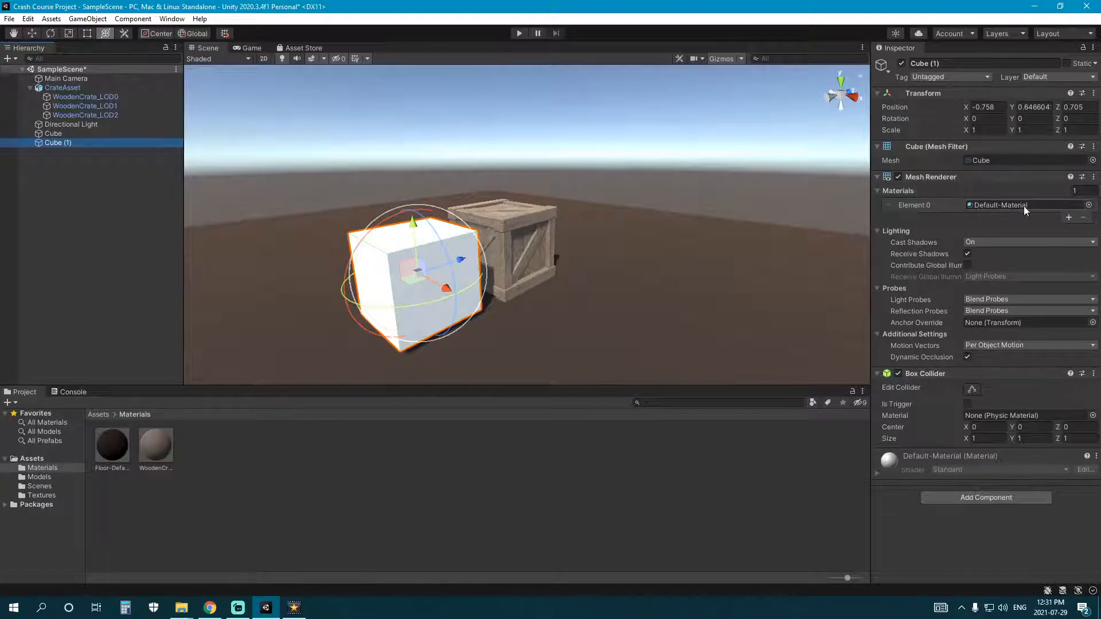
click(188, 465)
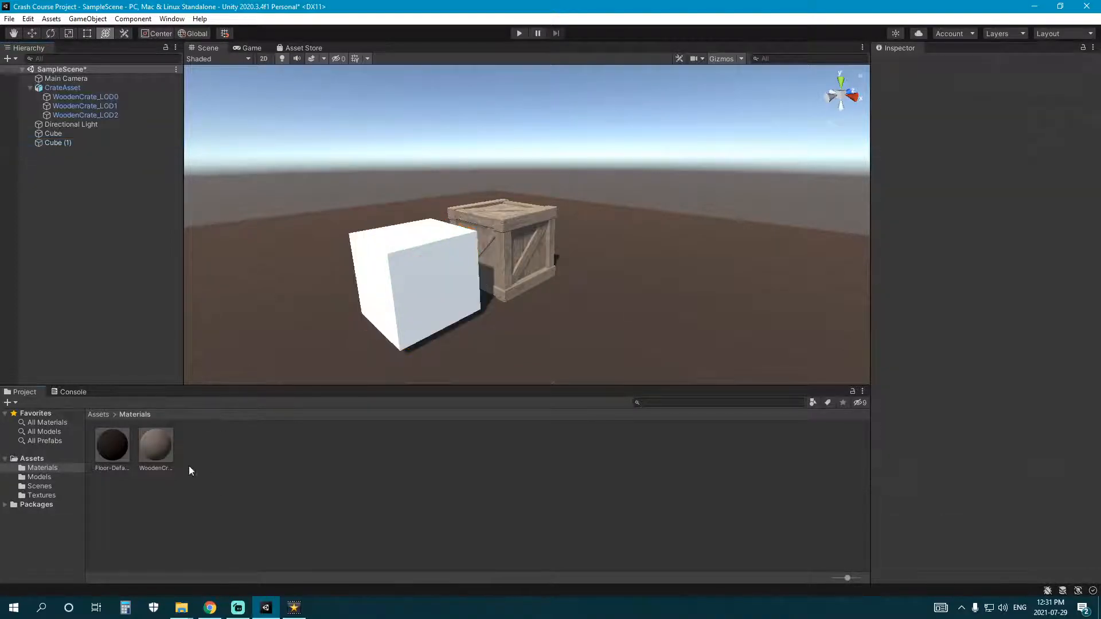
click(434, 251)
drag(160, 452, 1021, 206)
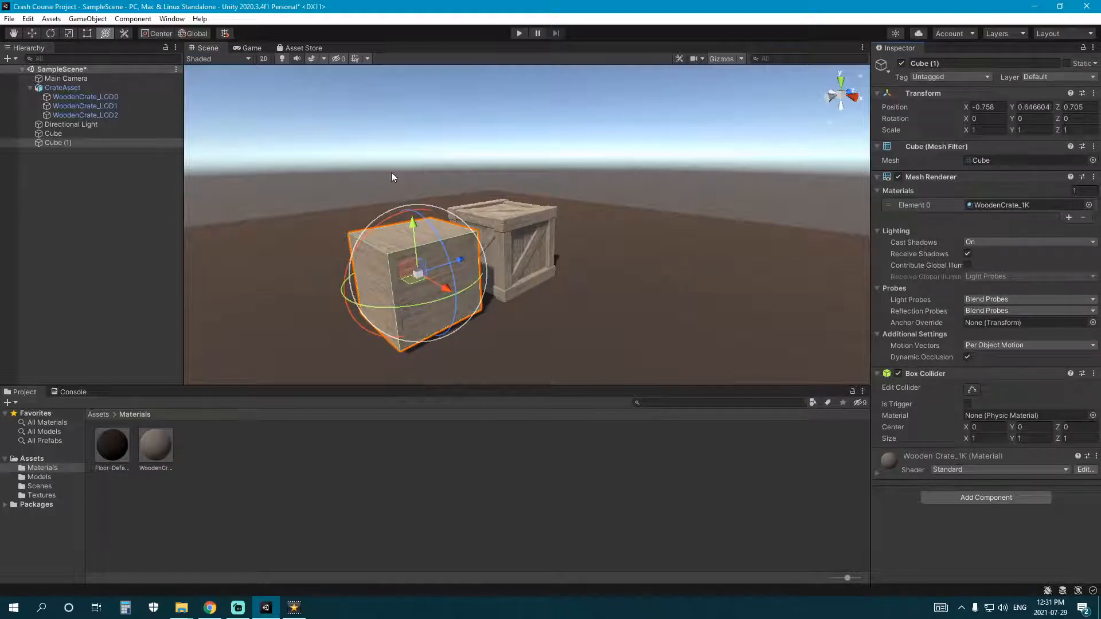
Step: Tint the albedo color of the WoodenCrate_1K material a muted red
click(163, 445)
click(972, 114)
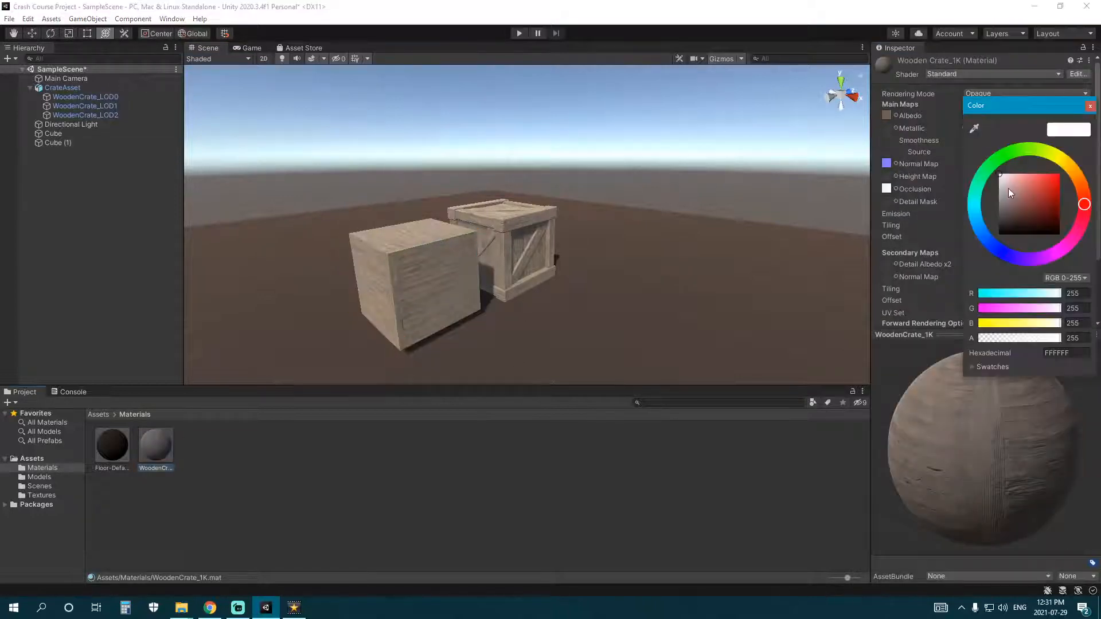
click(1028, 187)
click(148, 437)
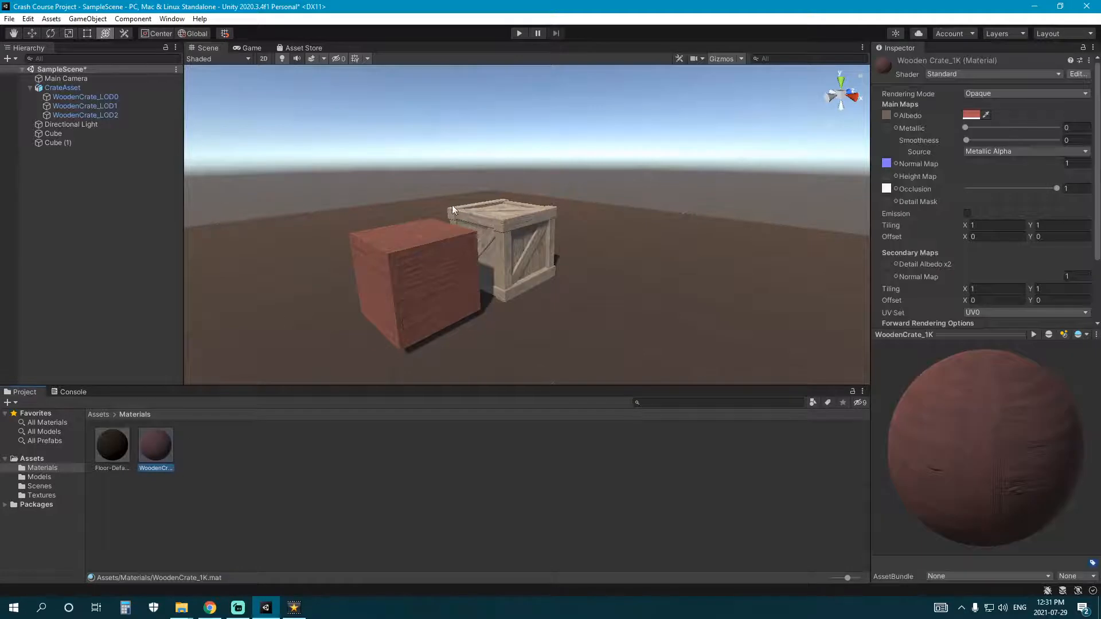
Step: Apply the WoodenCrate_1K material directly to the crate in the scene and check it on WoodenCrate_LOD0 and from farther away
click(117, 98)
click(293, 488)
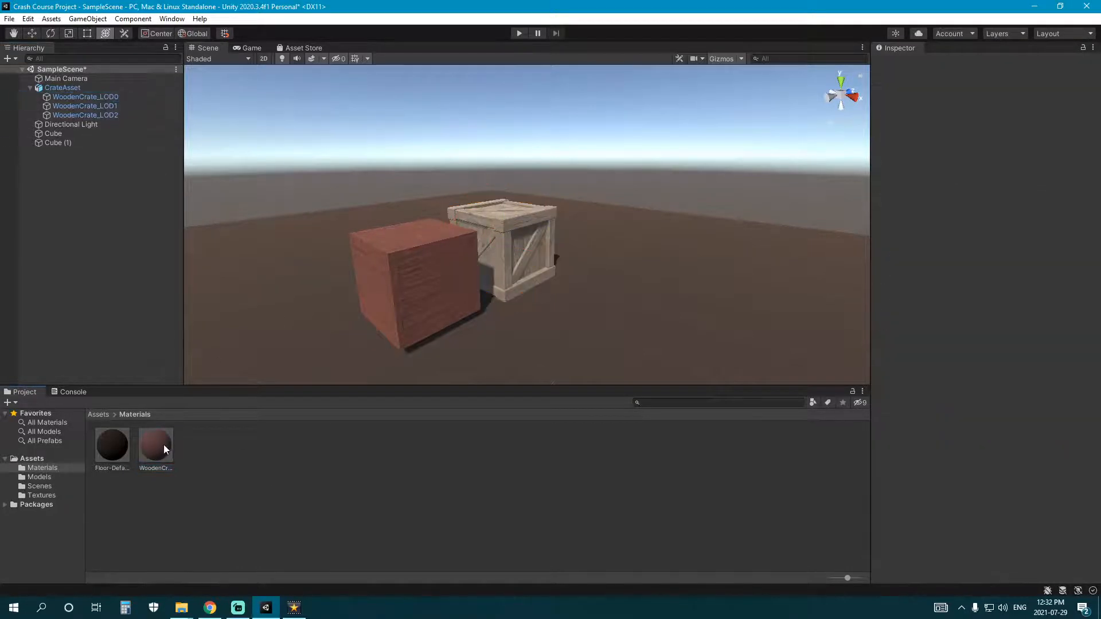
drag(164, 445, 525, 247)
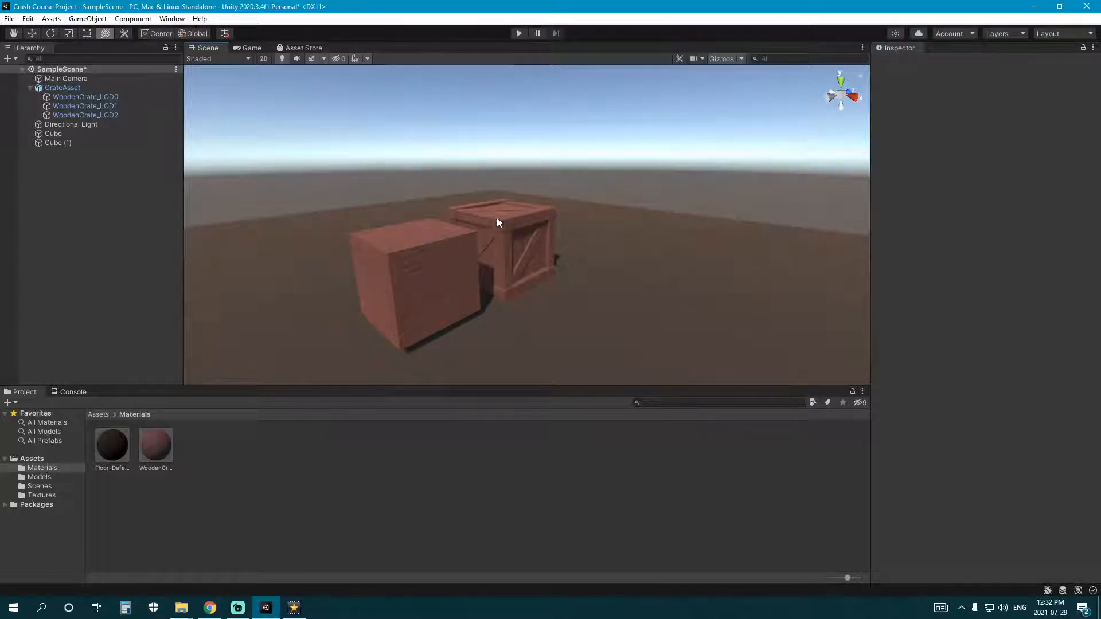
click(128, 98)
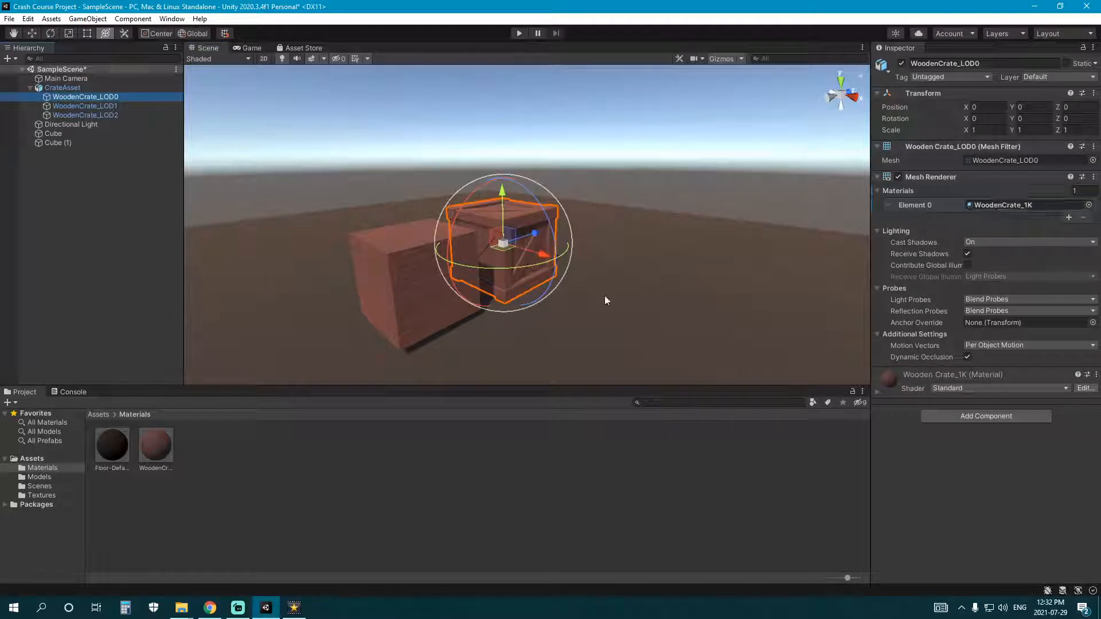
click(518, 374)
scroll(573, 219, down, 5)
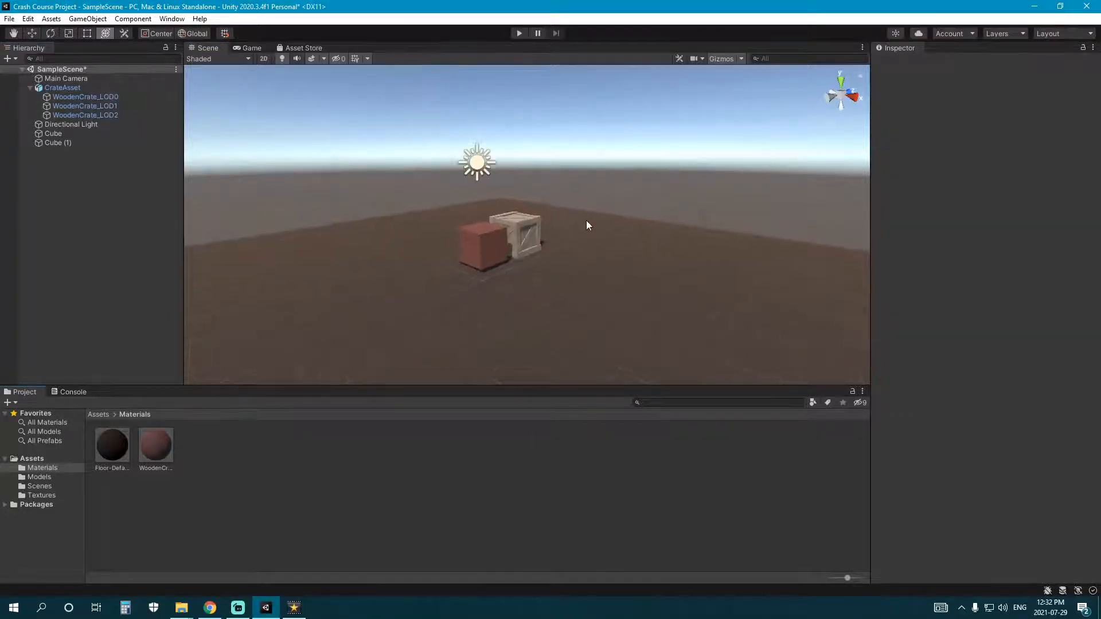
Step: Compare the materials assigned to the WoodenCrate_LOD0, LOD1 and LOD2 meshes
click(92, 105)
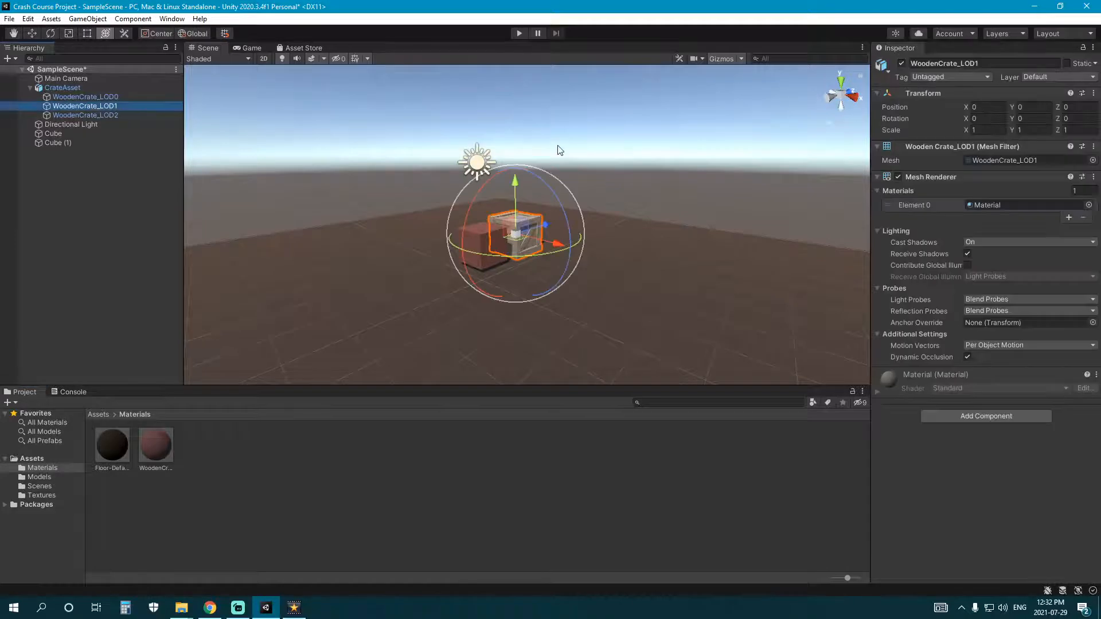
click(113, 97)
click(111, 106)
click(110, 114)
click(116, 106)
click(114, 99)
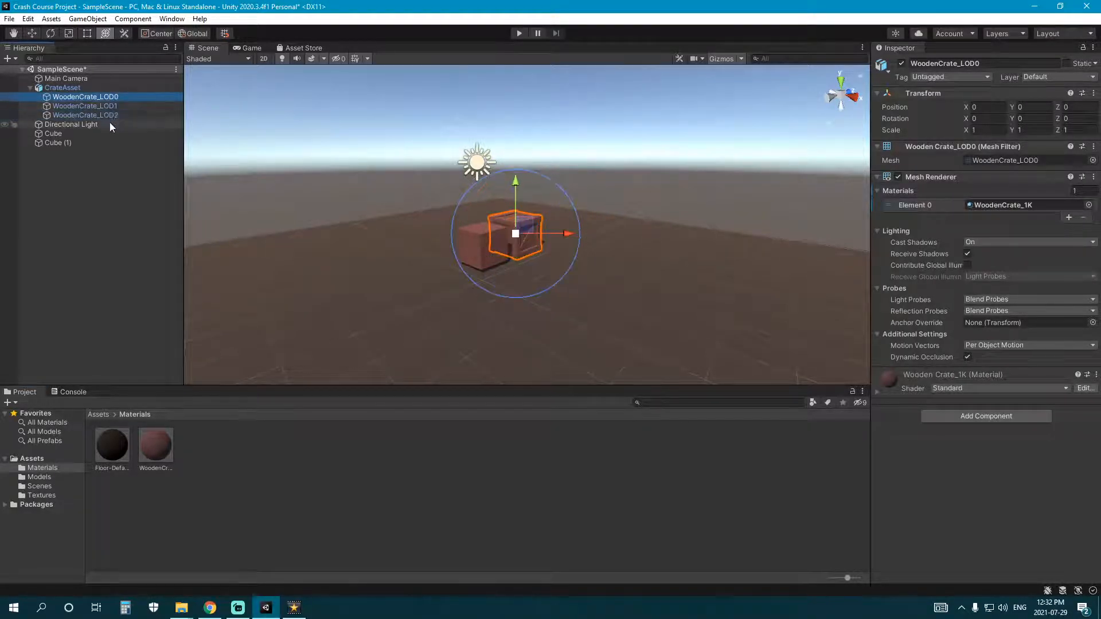
Step: Try range and individual multi-selections of the crate's LOD meshes and other scene objects, and clear the selection
shift+click(113, 117)
click(108, 99)
shift+click(119, 115)
drag(156, 447, 453, 523)
click(108, 100)
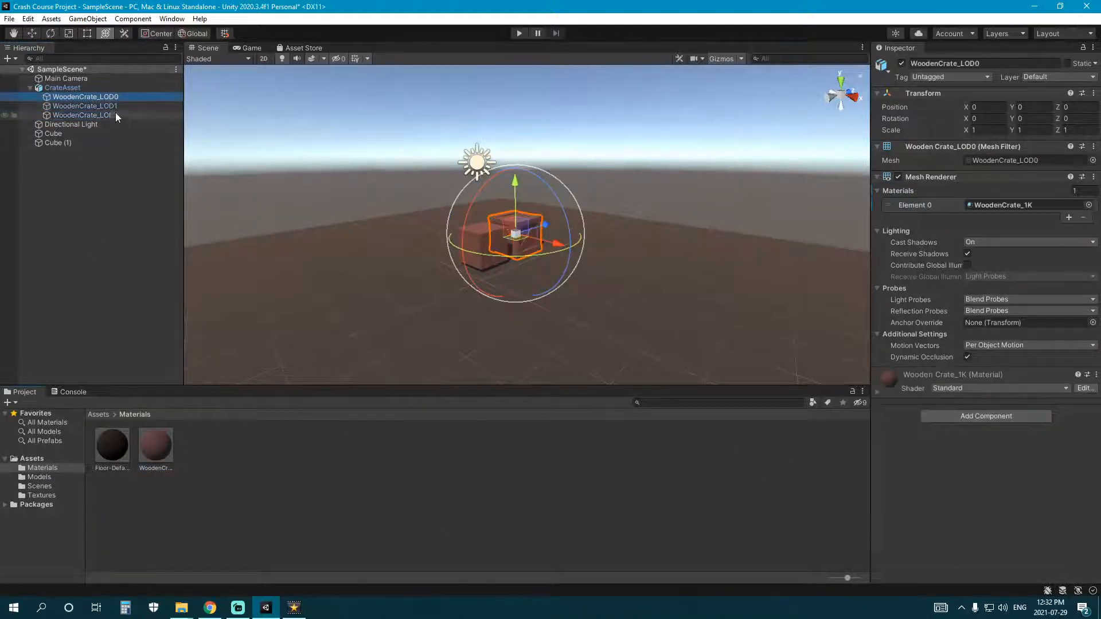
ctrl+click(114, 108)
click(119, 116)
ctrl+click(118, 97)
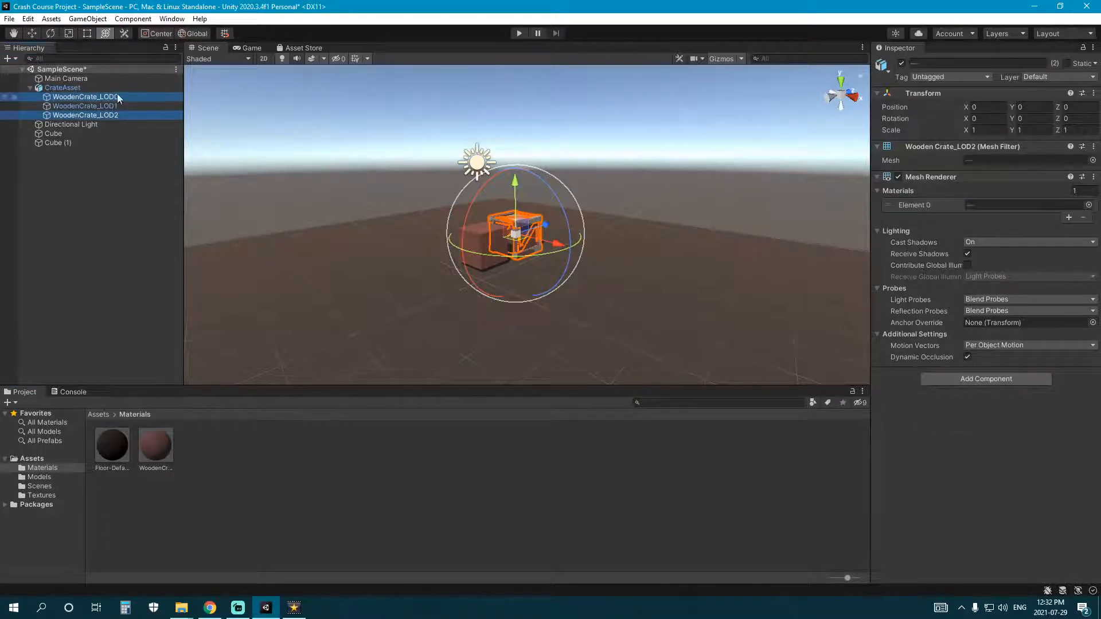
ctrl+click(59, 142)
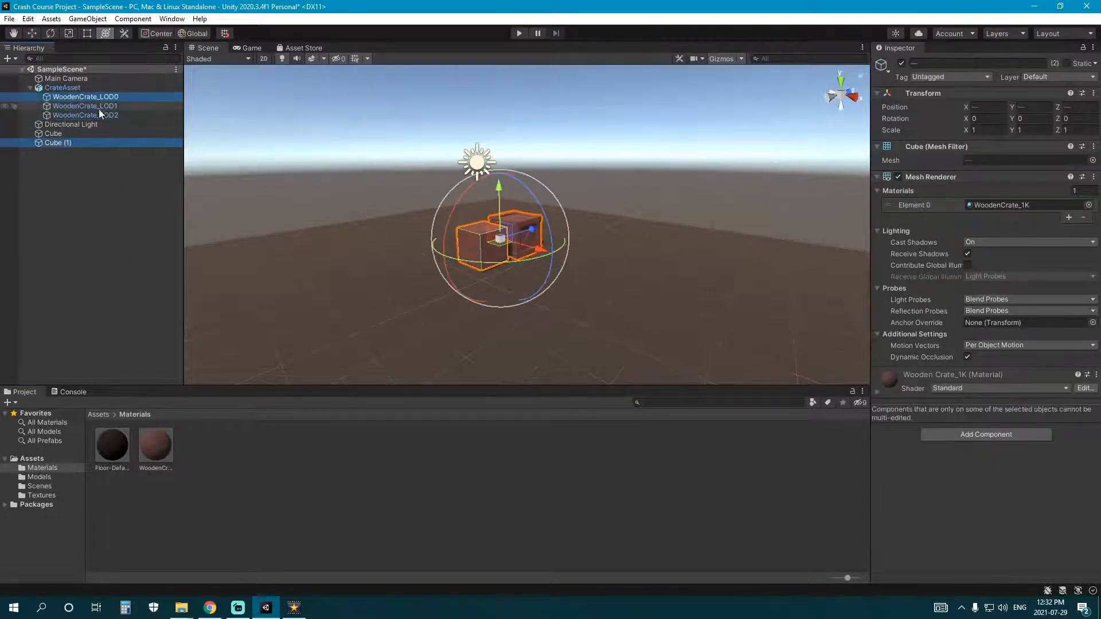
ctrl+click(98, 80)
click(252, 462)
Step: Select all three WoodenCrate LOD meshes together and assign the WoodenCrate_1K material to their Element 0
click(122, 98)
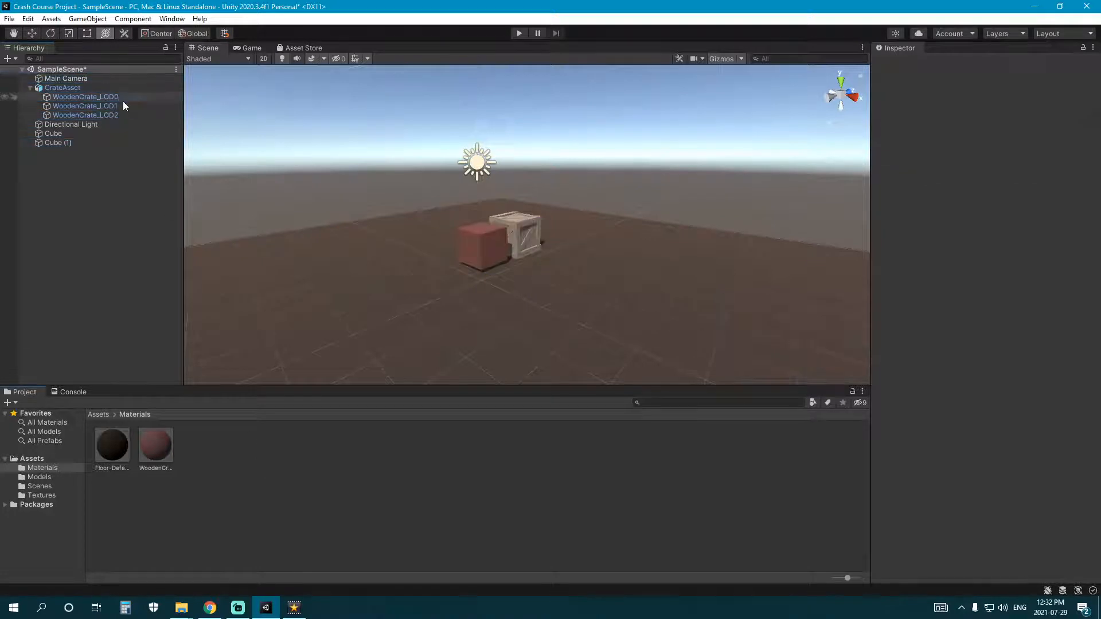
shift+click(103, 115)
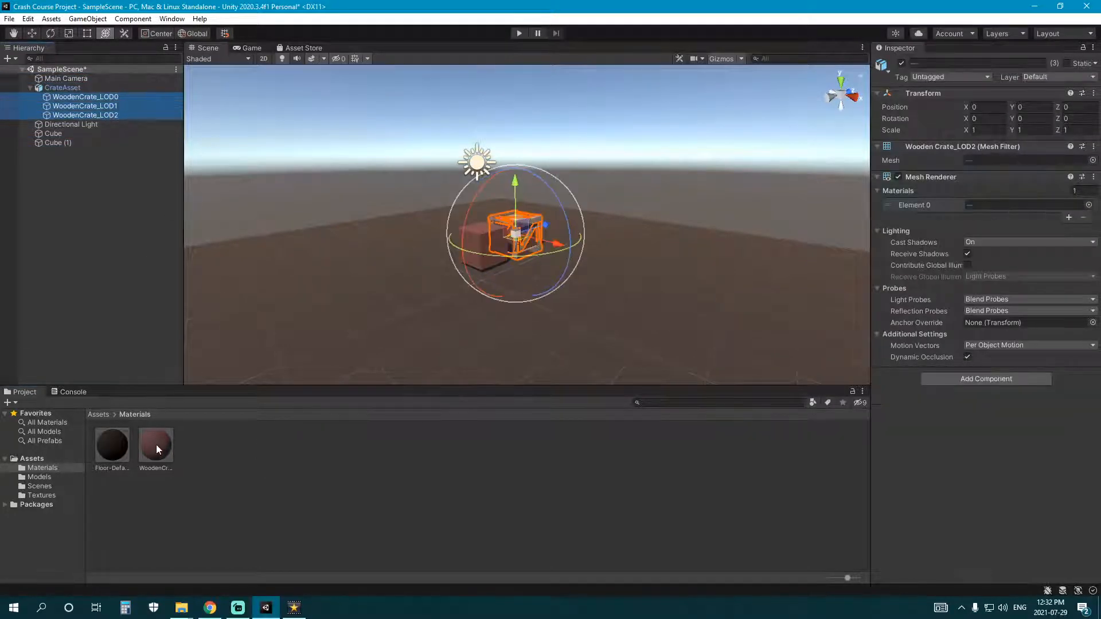
drag(156, 445, 980, 209)
click(563, 453)
Step: Examine the crate's material across its LOD transitions from far away and close up
scroll(570, 247, down, 3)
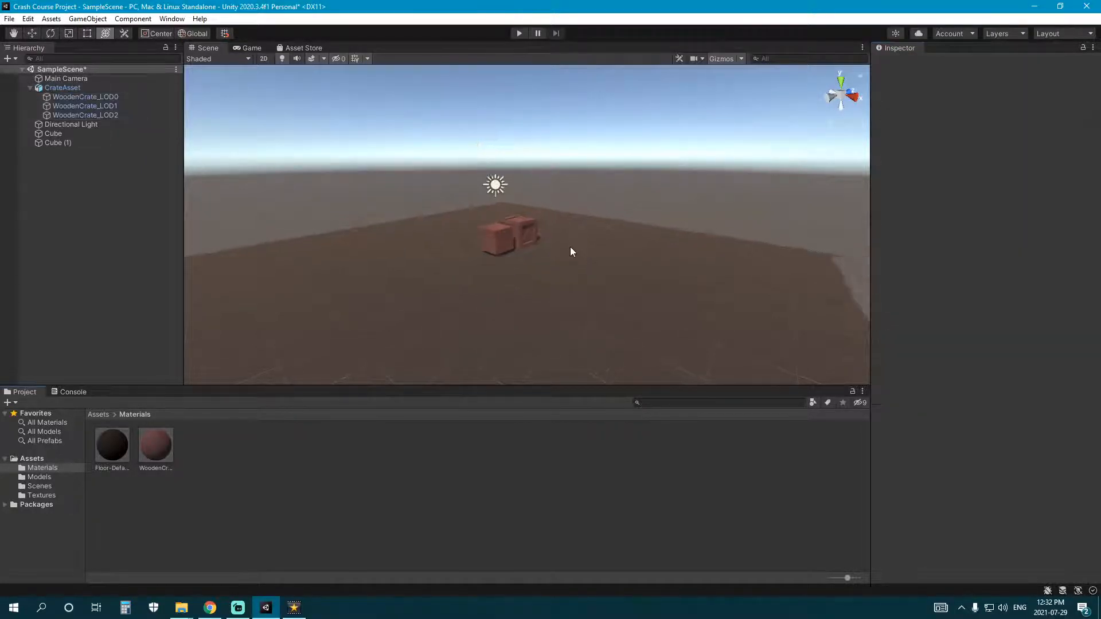
scroll(566, 292, down, 6)
scroll(504, 310, up, 2)
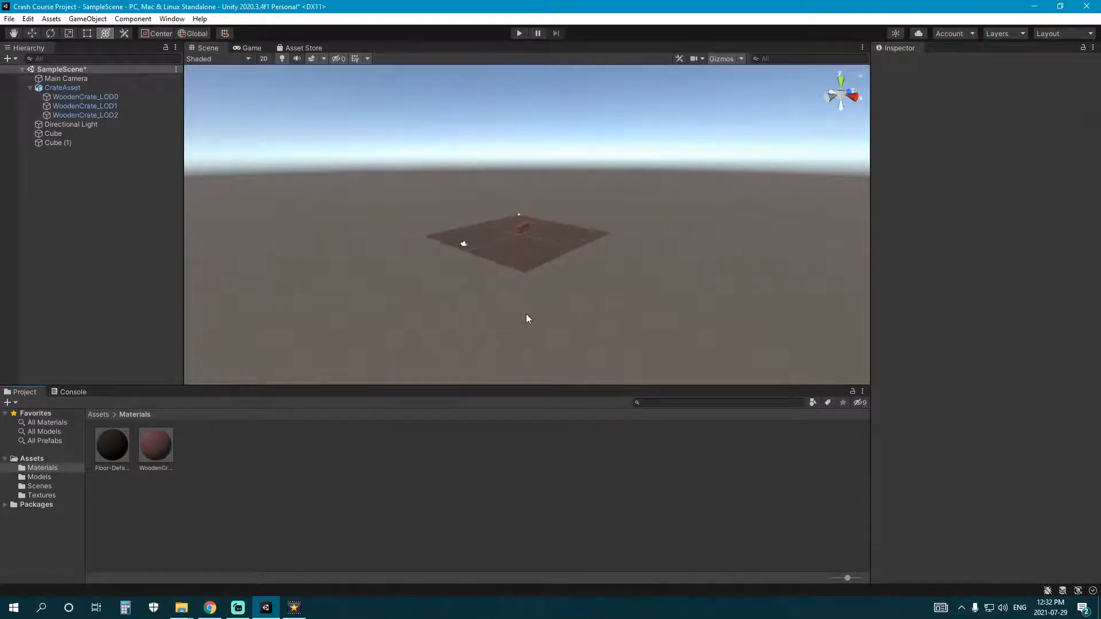
scroll(488, 328, up, 8)
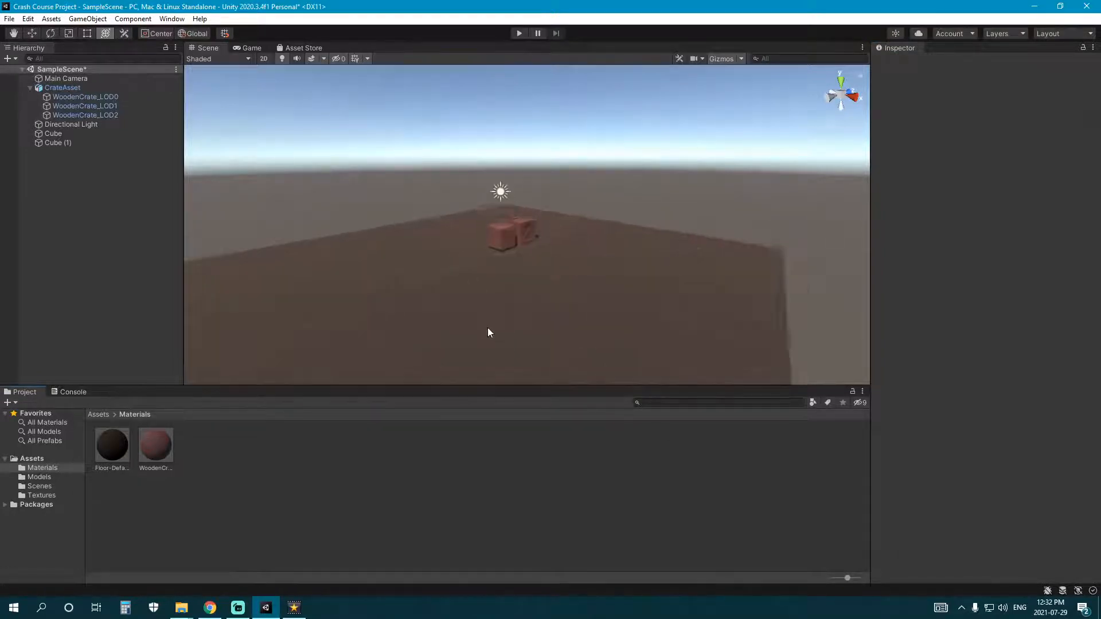
Step: Inspect the three WoodenCrate LOD meshes one by one to compare their geometry and assigned material
click(102, 98)
click(108, 108)
click(114, 114)
click(116, 107)
click(116, 99)
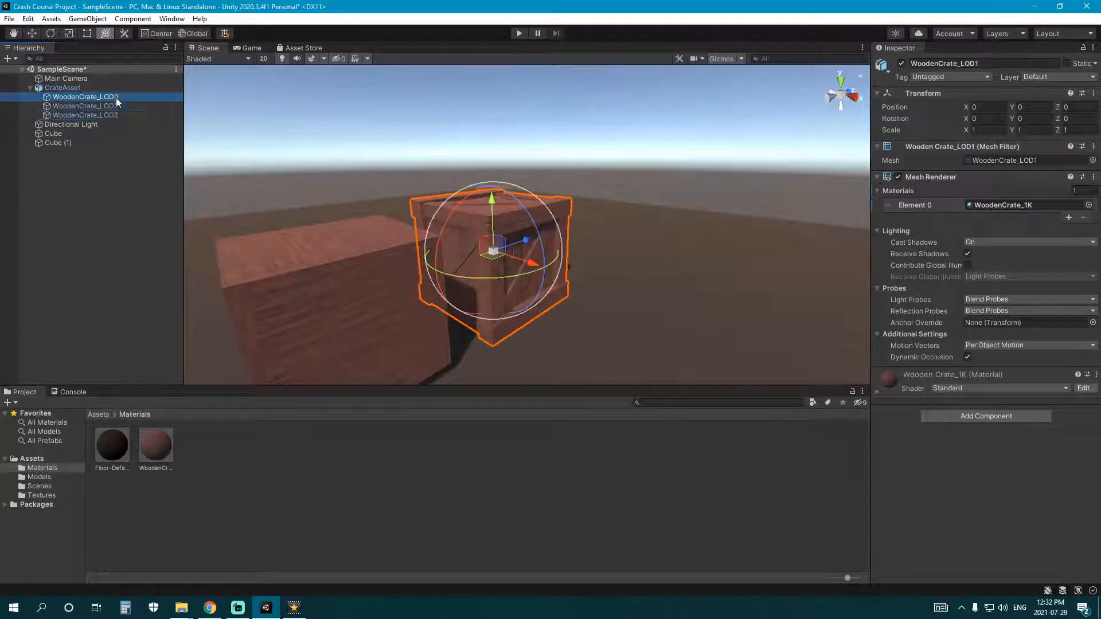
click(118, 114)
click(125, 98)
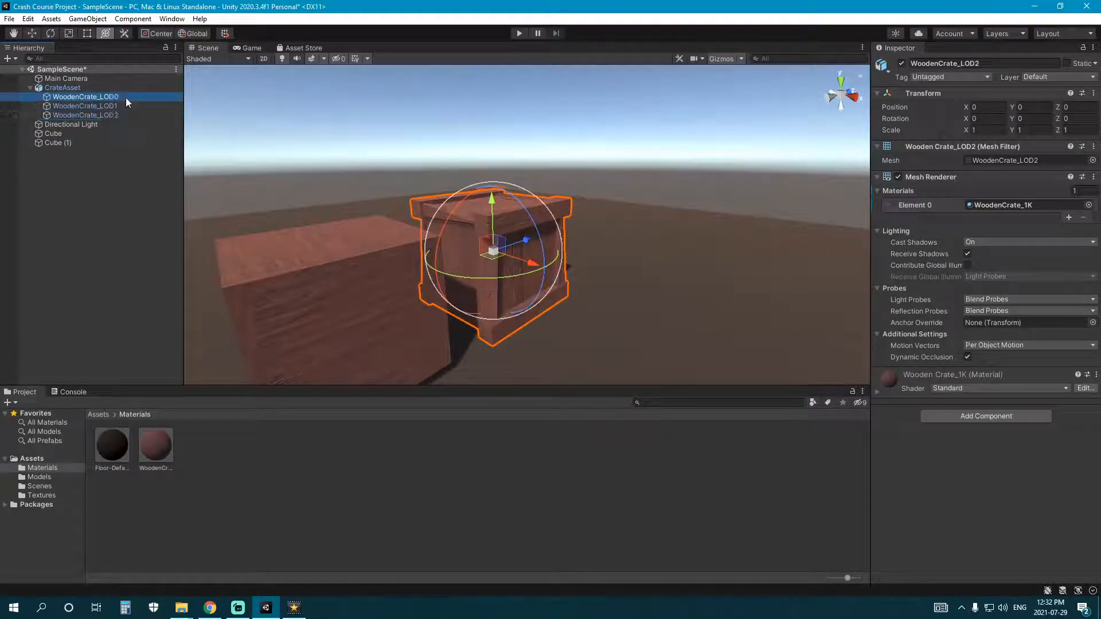
Step: Delete the extra Cube (1) standing beside the wooden crate
click(441, 321)
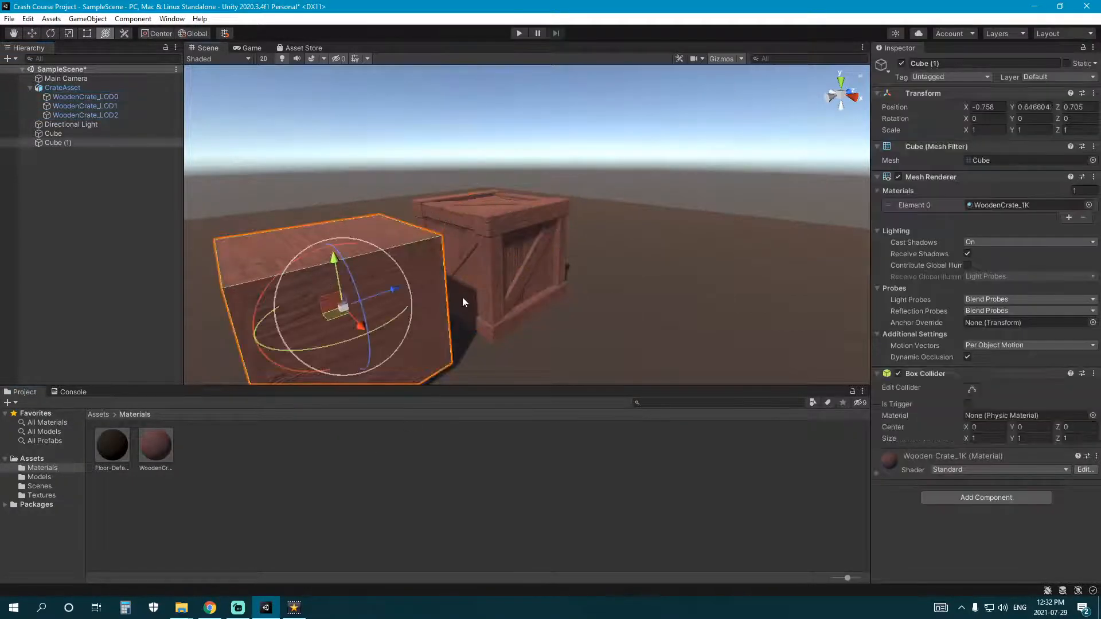
click(46, 216)
click(88, 142)
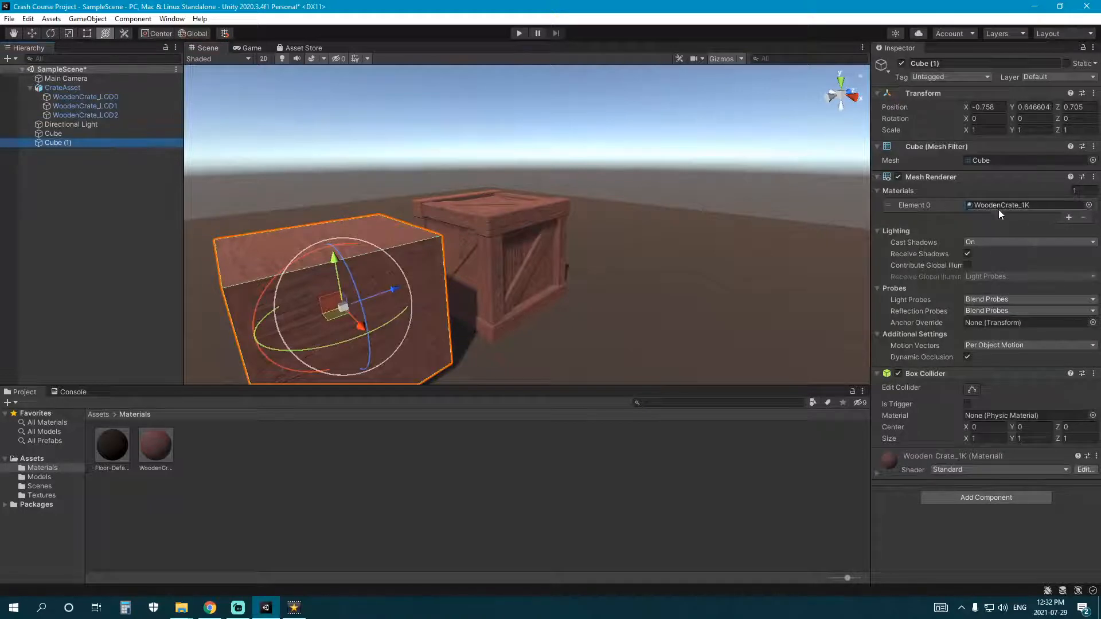
click(522, 462)
key(ctrl+z)
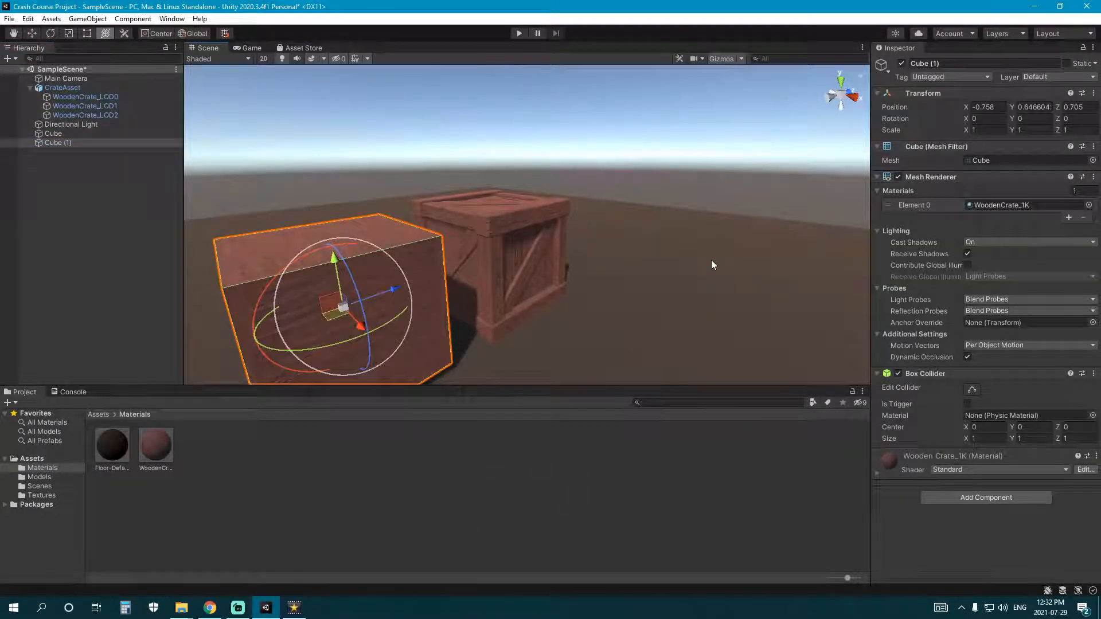
key(Delete)
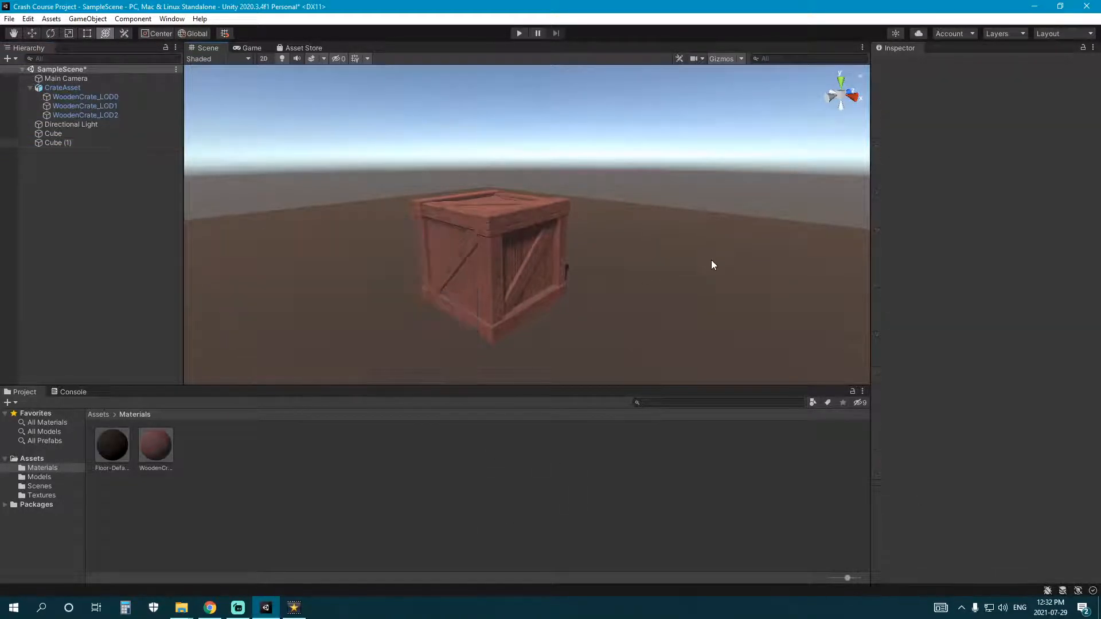
Step: Set the WoodenCrate_1K material's Albedo colour to white
click(155, 445)
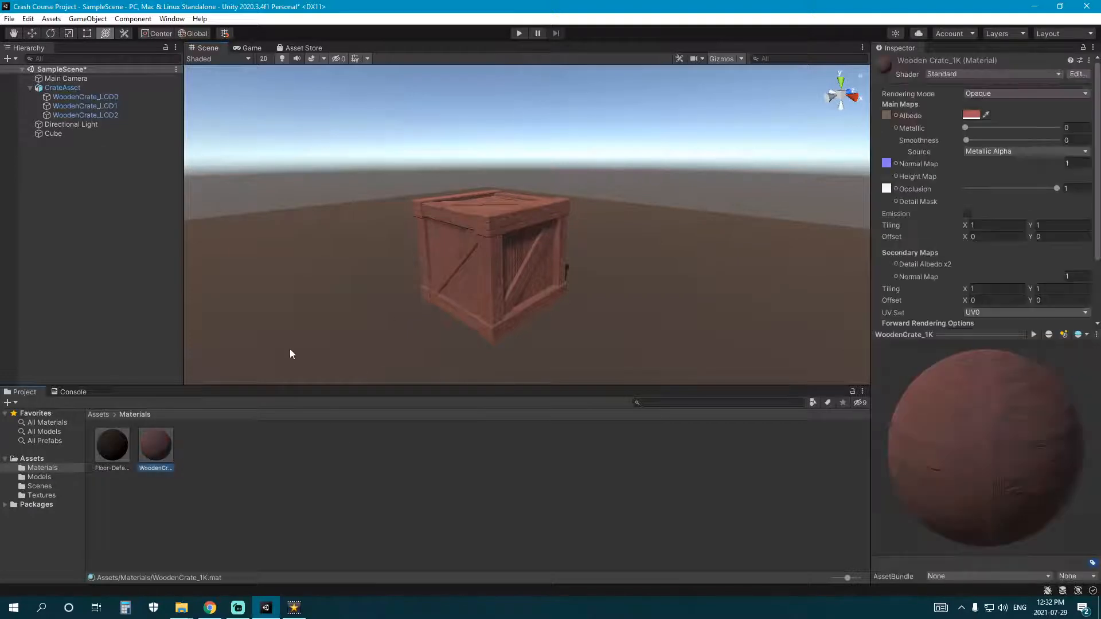
click(974, 117)
drag(1020, 198, 942, 157)
click(223, 441)
click(162, 443)
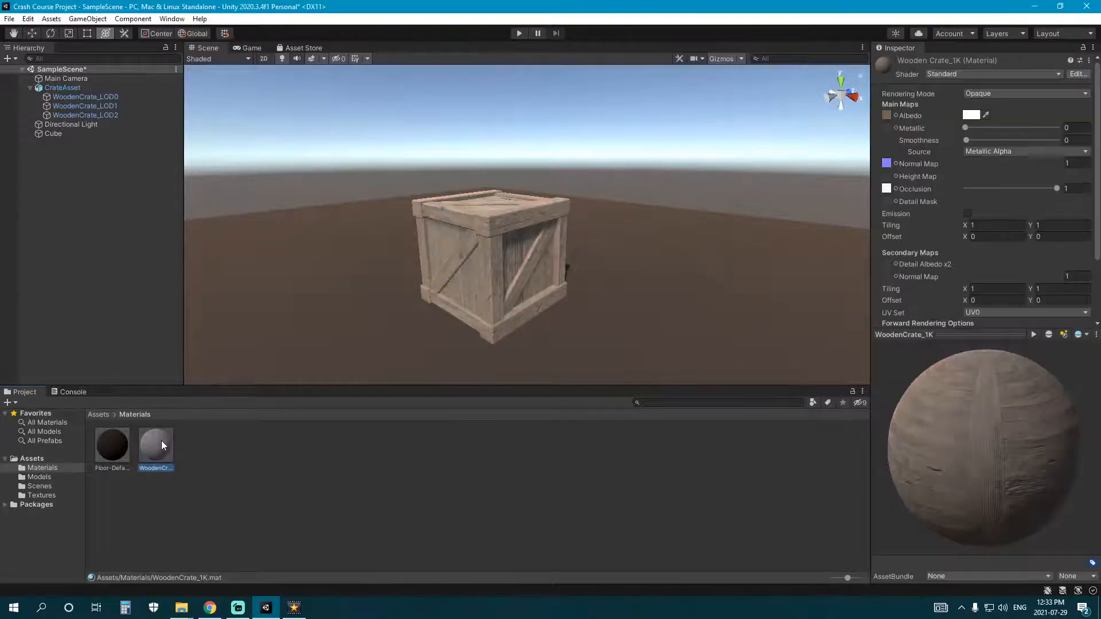
Step: Try different Normal Map strengths on the WoodenCrate_1K material, including 1.5, and set the strength to 2
right_drag(668, 265, 545, 259)
middle_drag(545, 259, 435, 241)
scroll(439, 242, down, 3)
right_drag(504, 256, 572, 268)
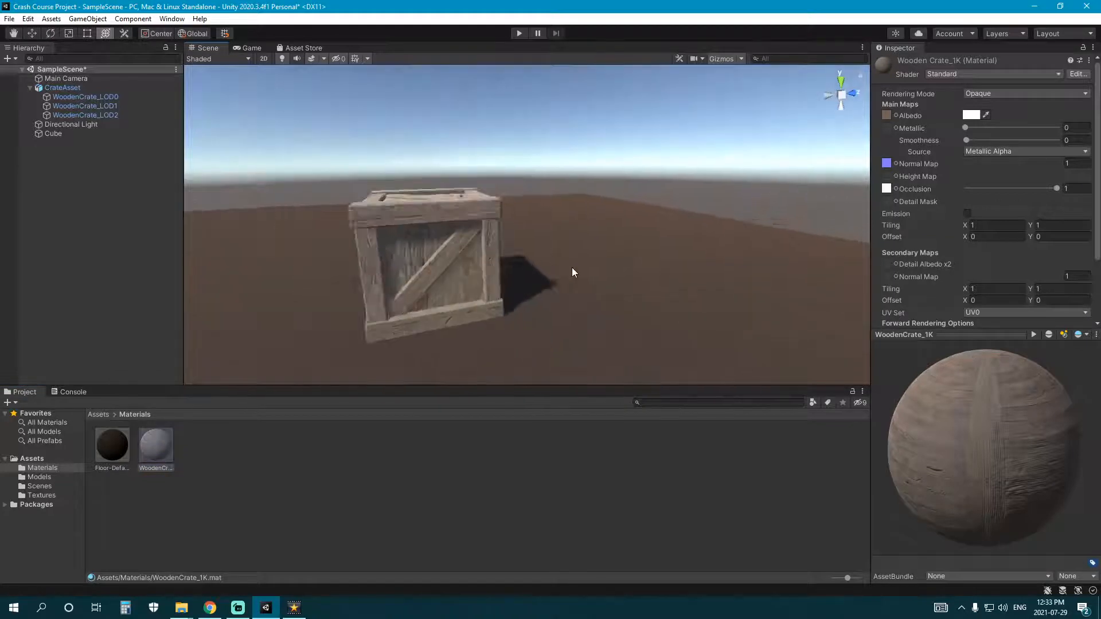
middle_drag(504, 247, 571, 238)
right_drag(572, 238, 615, 244)
middle_drag(615, 241, 640, 285)
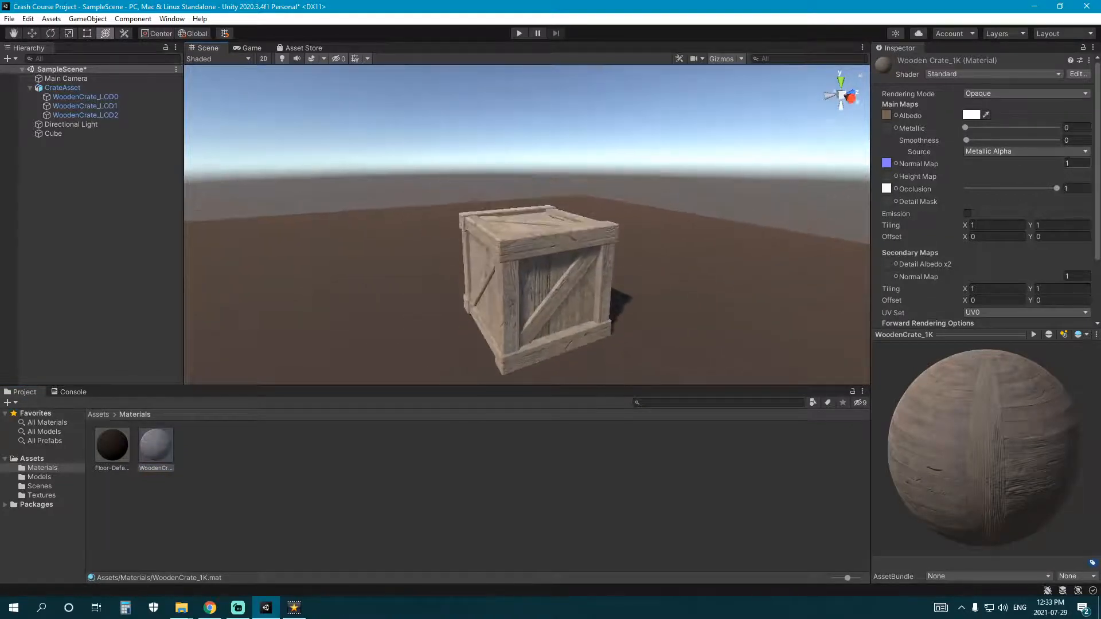
drag(1056, 163, 1084, 182)
click(1082, 163)
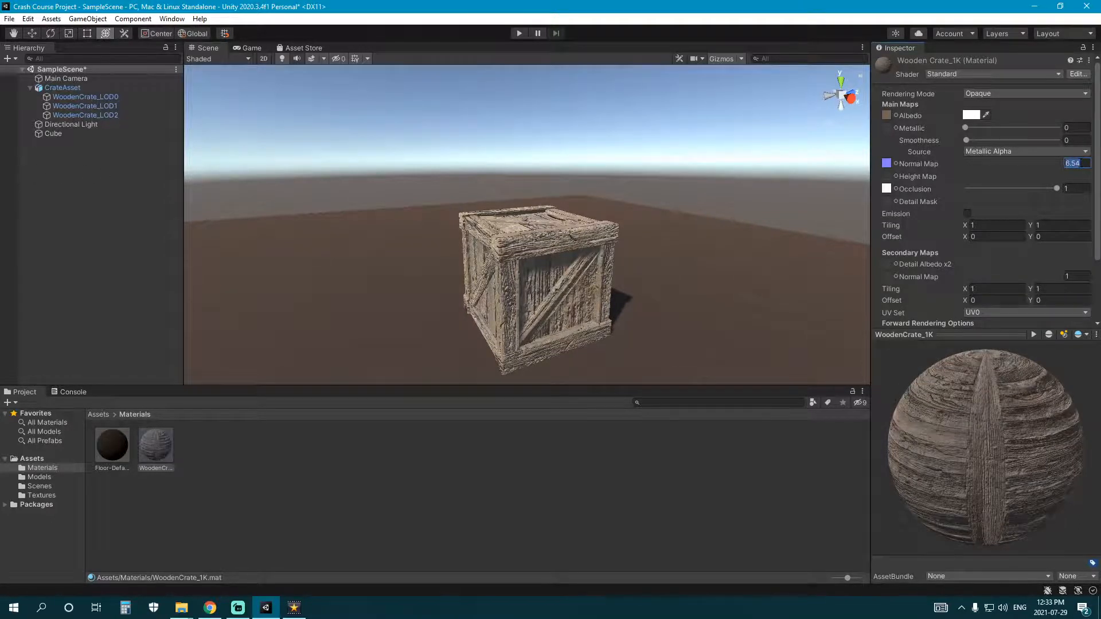
text(1.5)
double_click(1082, 162)
text(2)
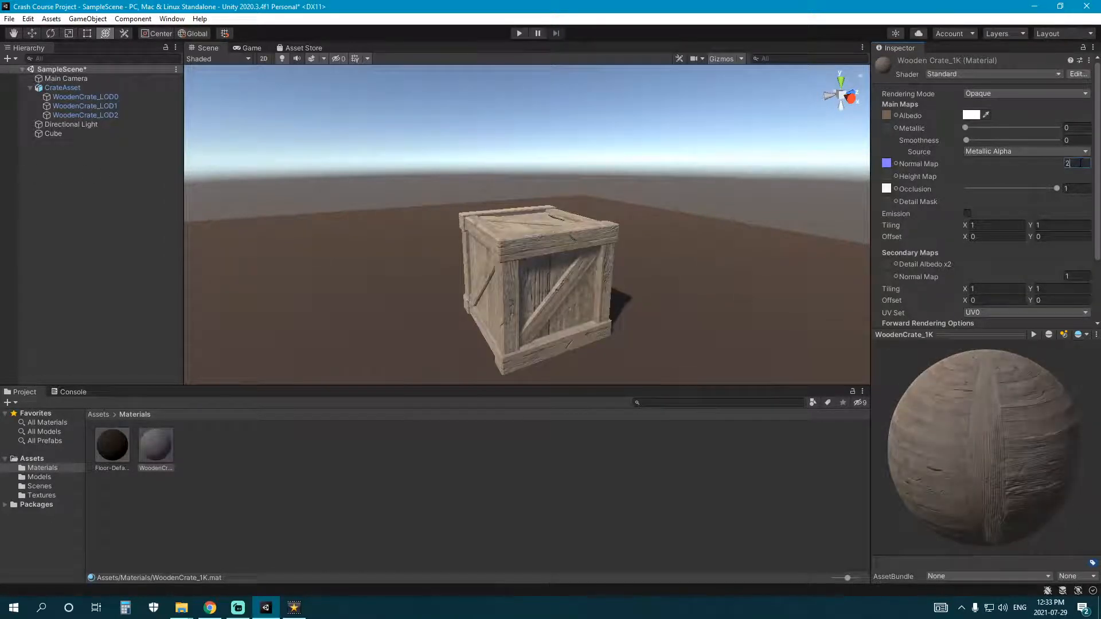
Step: Compare the crate's shading with the material's Occlusion lowered to 0, and restore Occlusion to 1
scroll(627, 276, up, 5)
right_drag(578, 273, 597, 251)
mouse_move(1057, 188)
mouse_down()
mouse_move(937, 195)
mouse_move(989, 196)
mouse_up()
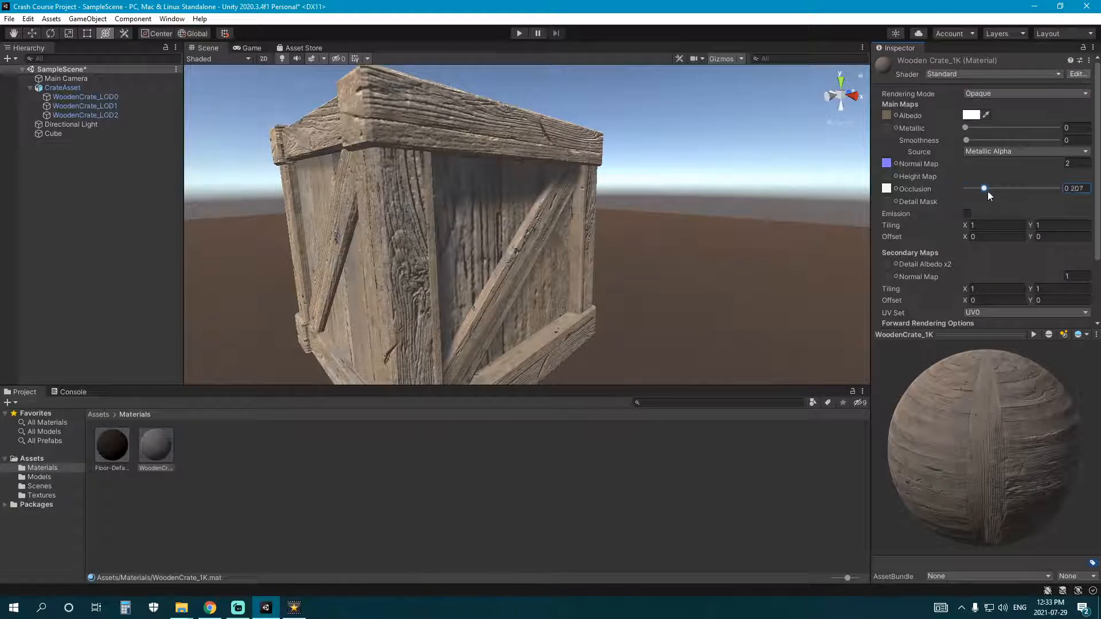
drag(1057, 189, 931, 202)
alt+drag(600, 172, 582, 186)
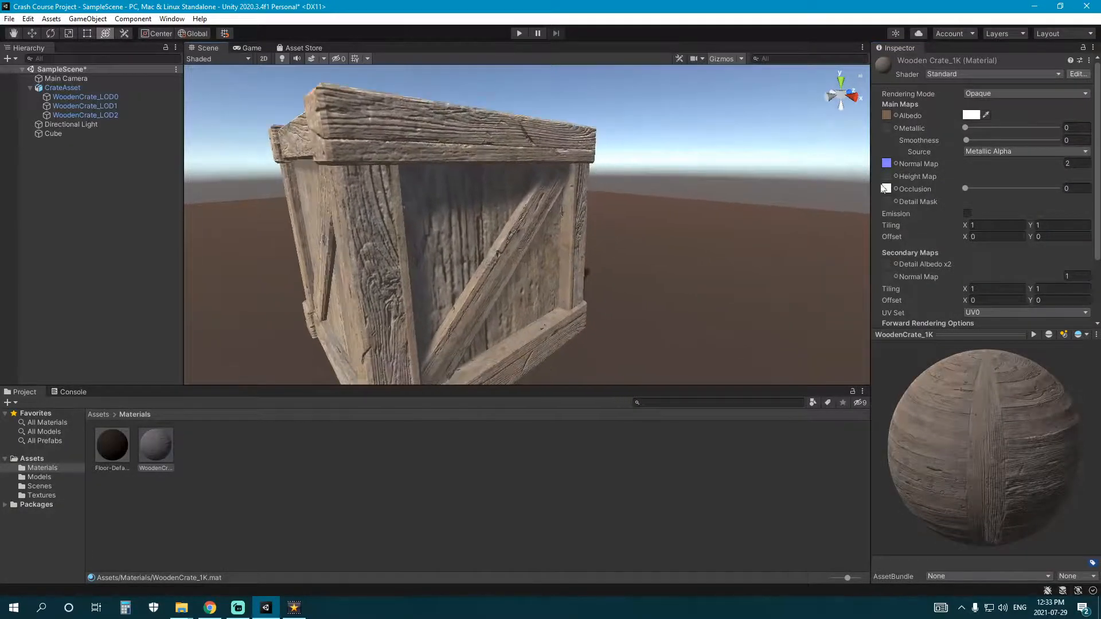
mouse_move(965, 188)
mouse_down()
mouse_move(979, 191)
mouse_move(914, 198)
mouse_move(1059, 190)
mouse_move(907, 222)
mouse_move(1097, 198)
mouse_up()
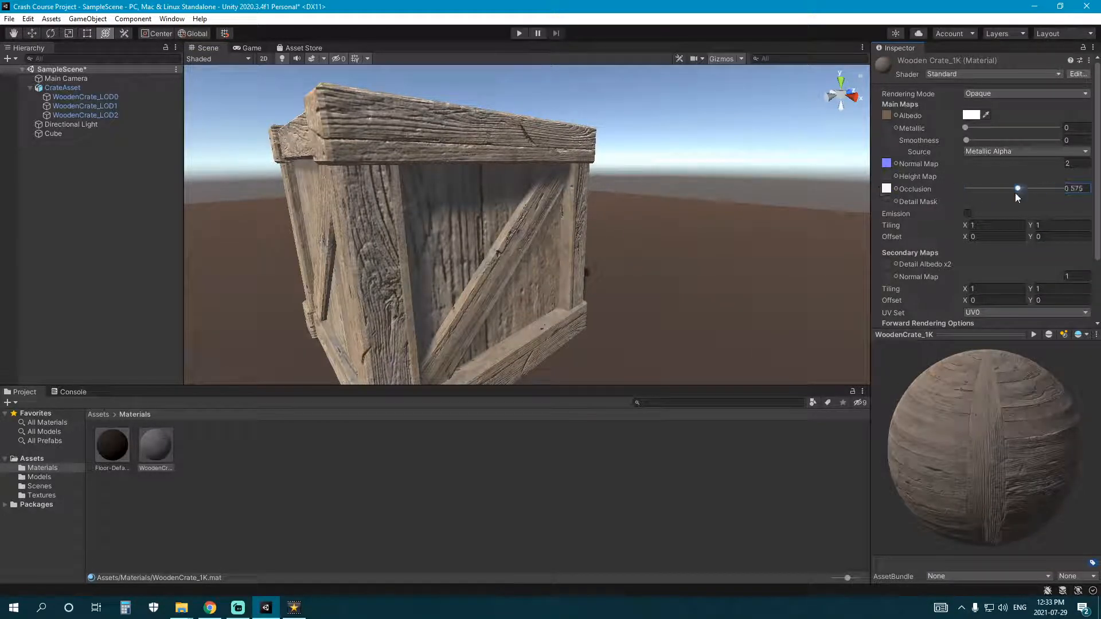
Step: Locate the crate's normal map texture and the floor cube's Floor-Default material among the project assets, and clear the selection
click(887, 163)
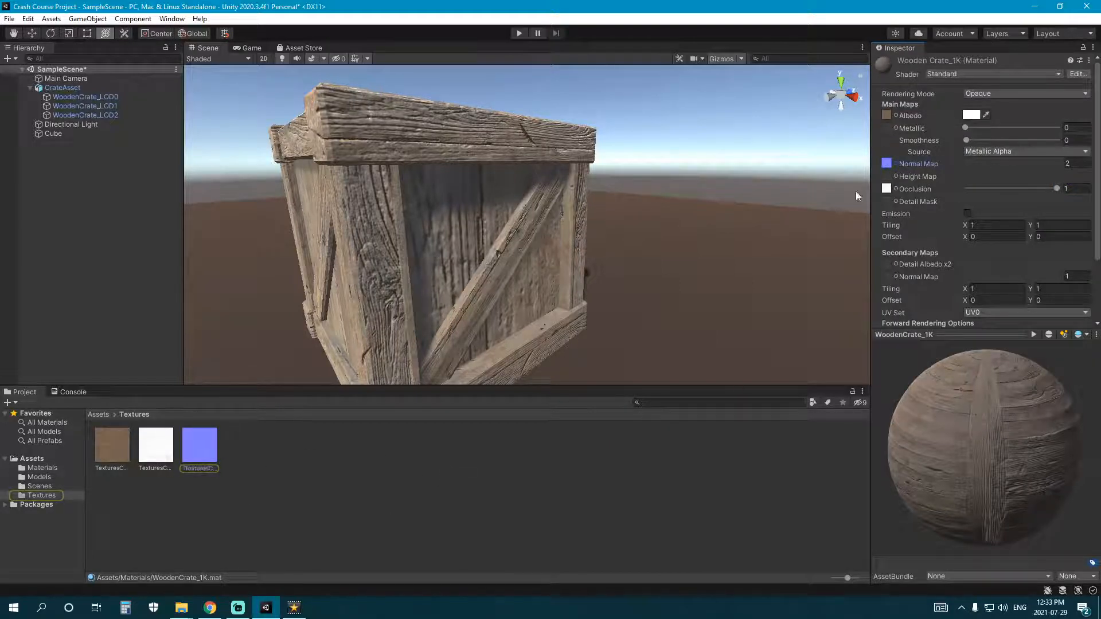
click(81, 133)
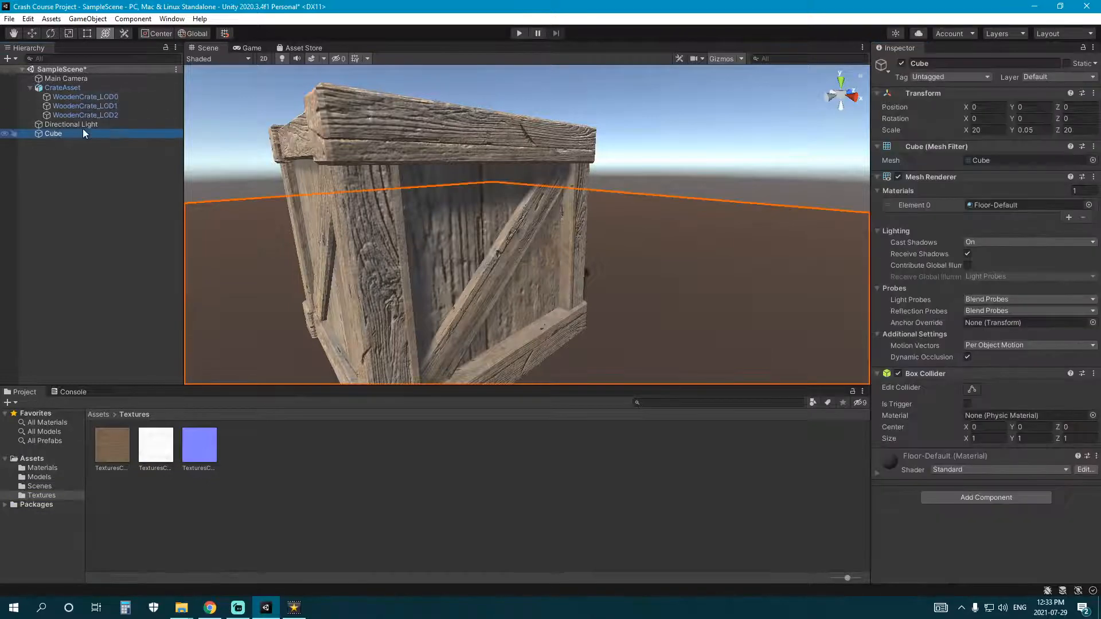
click(1006, 204)
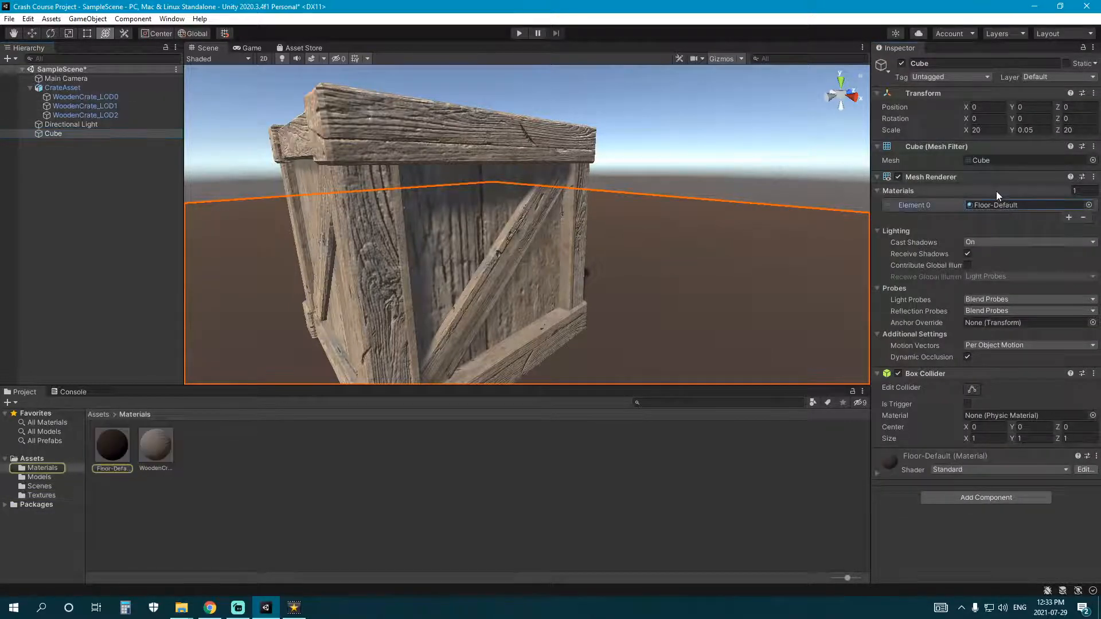
click(320, 473)
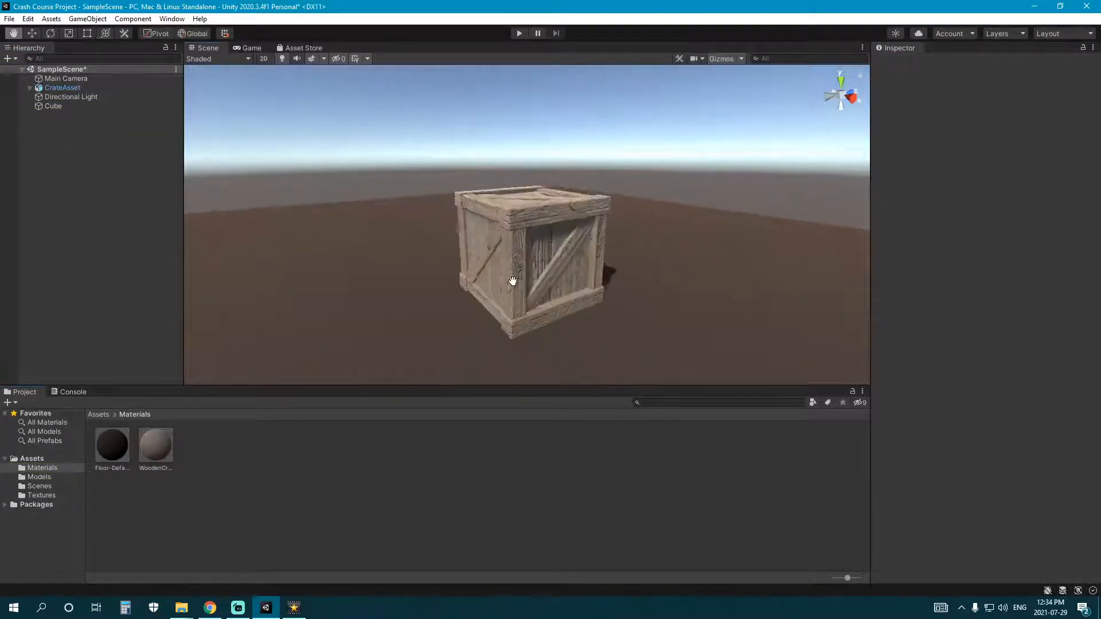
Step: Frame the crate, expand CrateAsset, and inspect its LOD Group and individual LOD meshes
click(493, 239)
key(f)
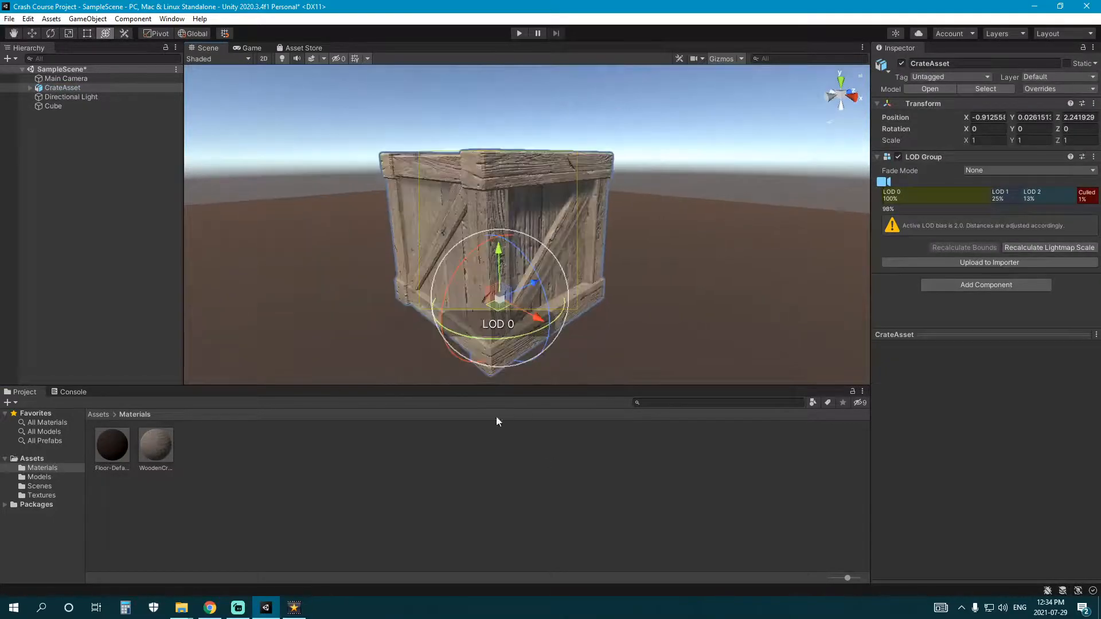
click(30, 87)
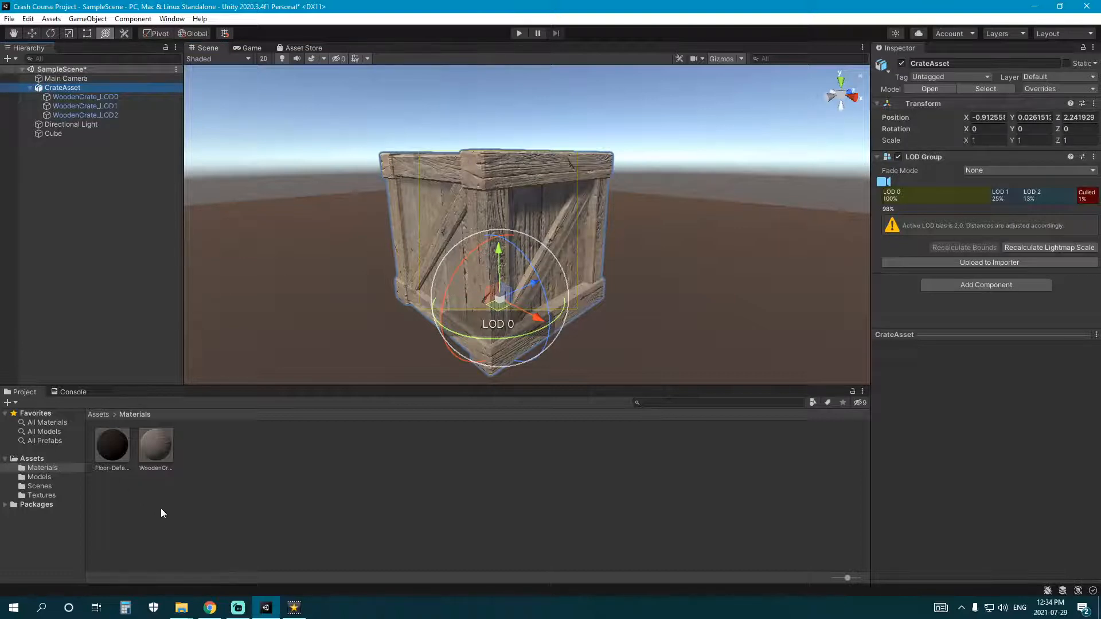
click(231, 474)
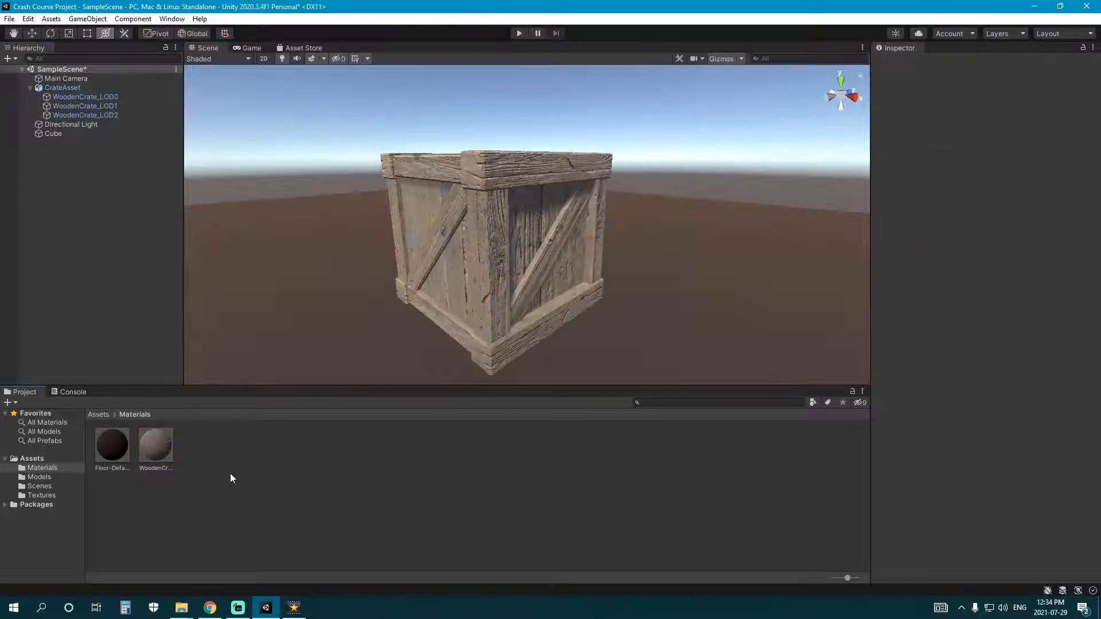
click(476, 285)
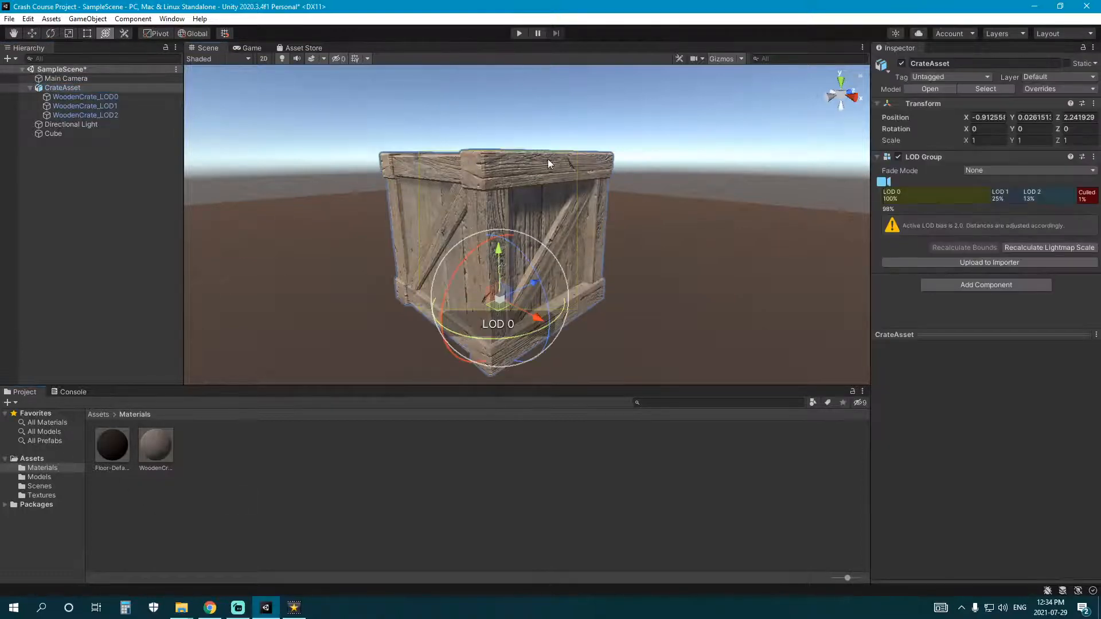
click(57, 97)
click(88, 104)
click(90, 89)
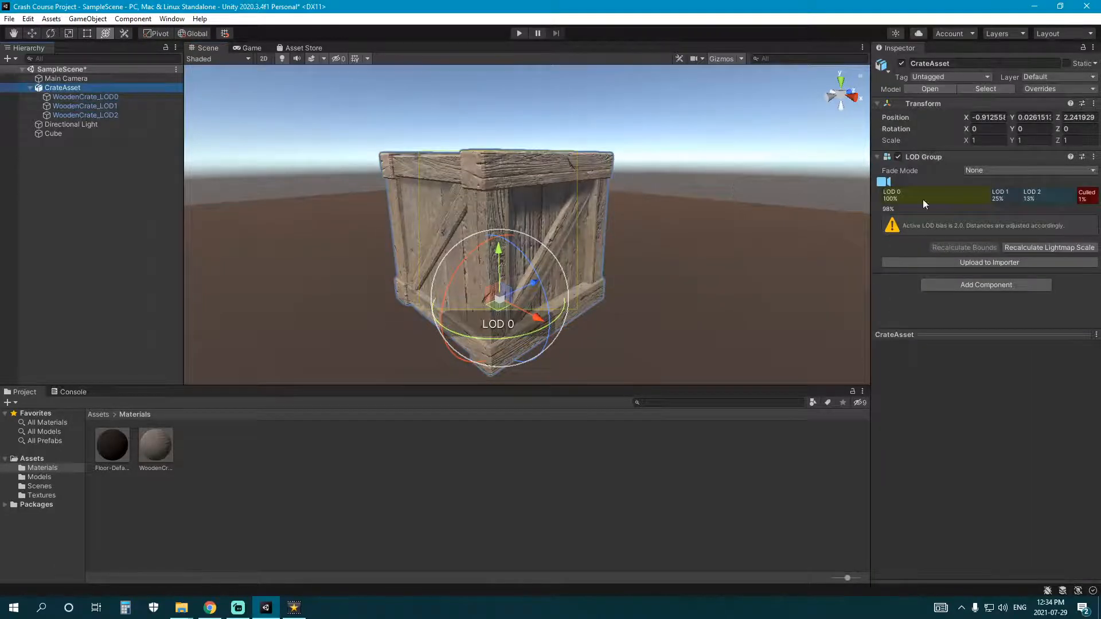
click(86, 97)
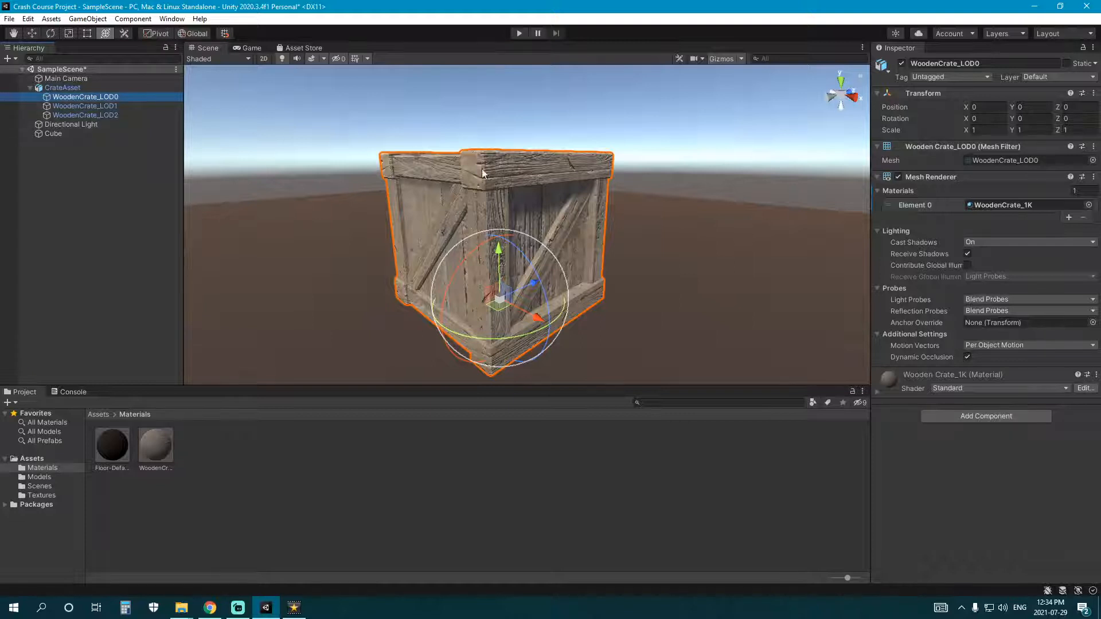
click(102, 89)
Step: Duplicate WoodenCrate_LOD0 inside CrateAsset and rename the copy Collider
click(85, 96)
key(ctrl+d)
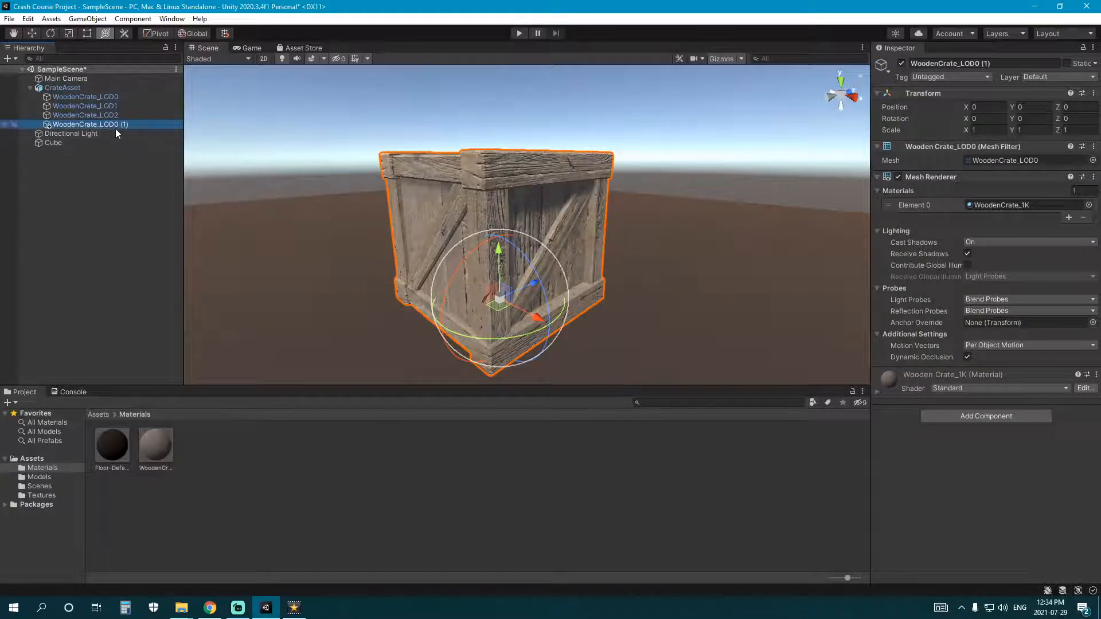
click(116, 128)
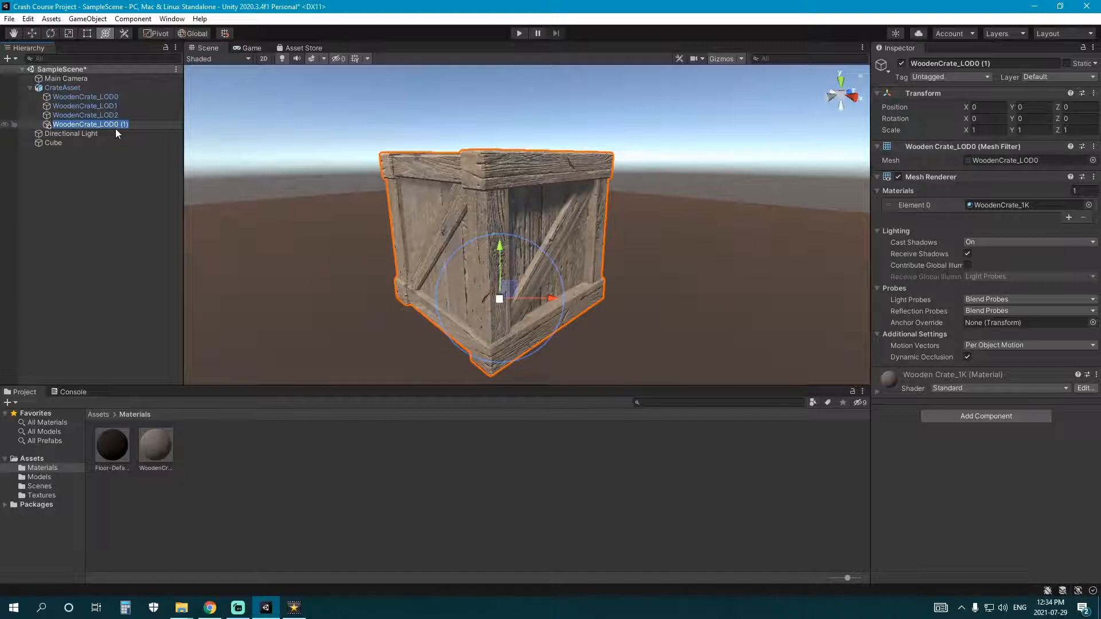
text(Collider)
key(Return)
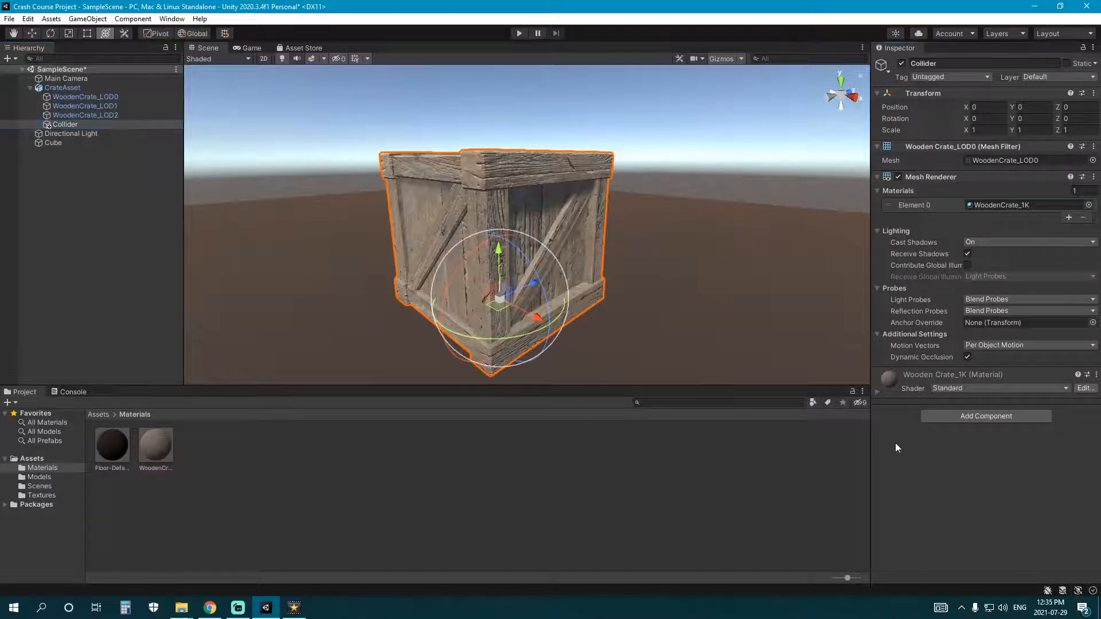
Step: Add a Box Collider component to the Collider object
click(974, 415)
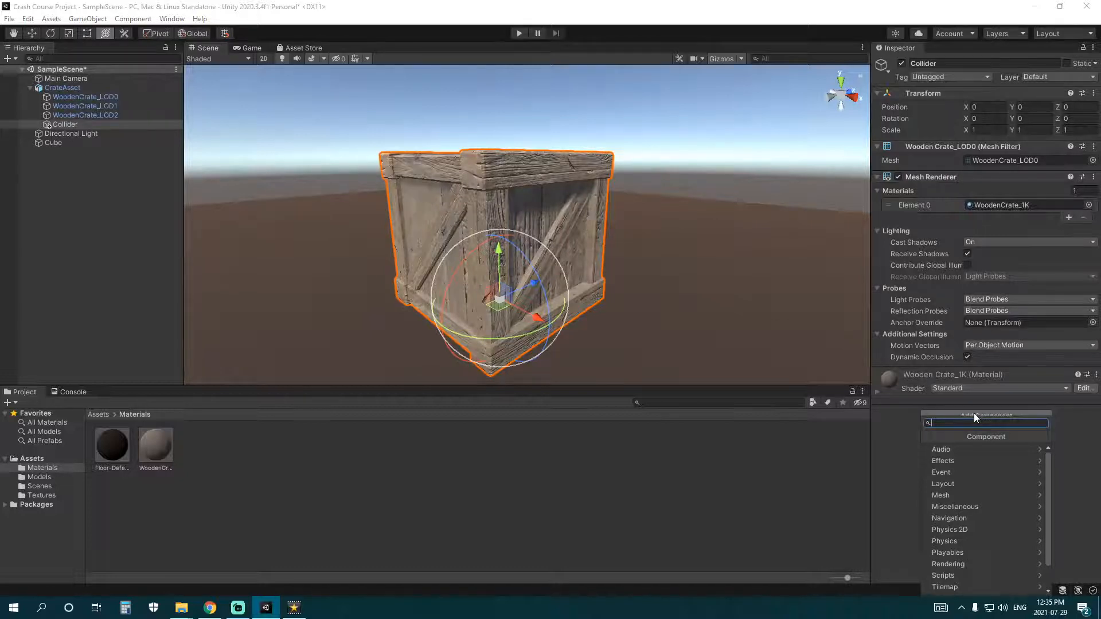
text(collider)
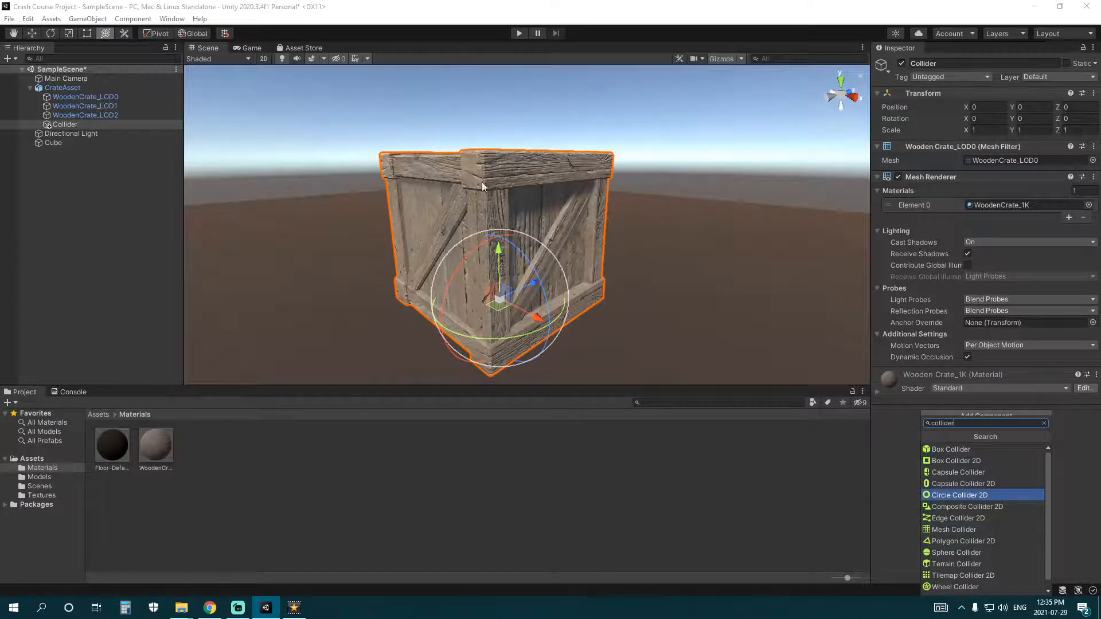
click(958, 450)
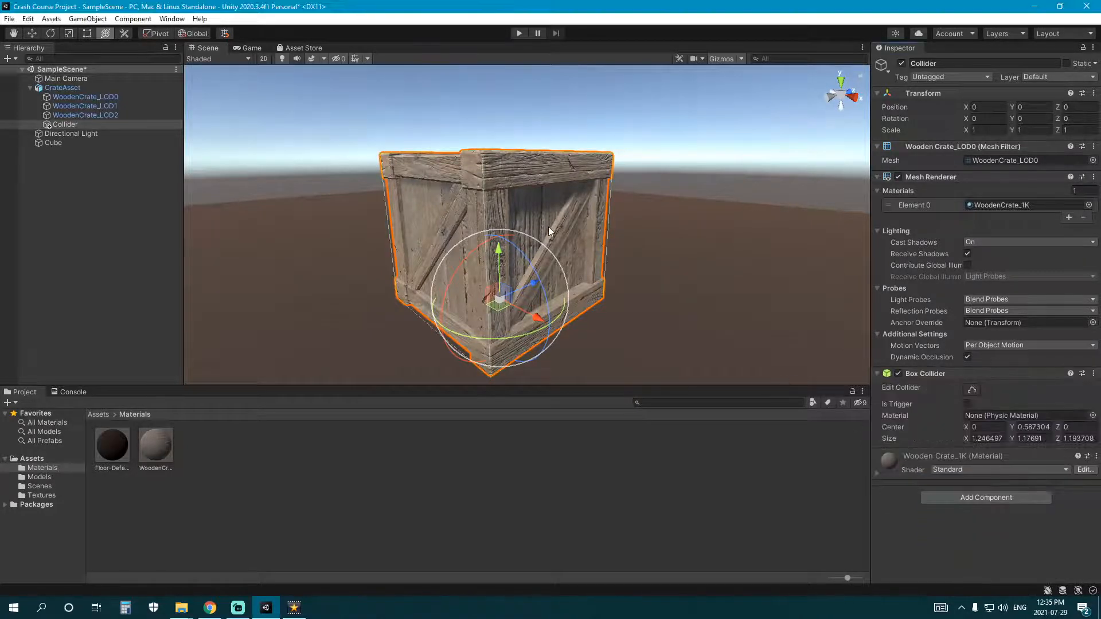
Step: Examine the box collider's outline around the crate from several angles, comparing it with gizmos shown and hidden
alt+drag(549, 226, 474, 227)
alt+drag(380, 192, 459, 186)
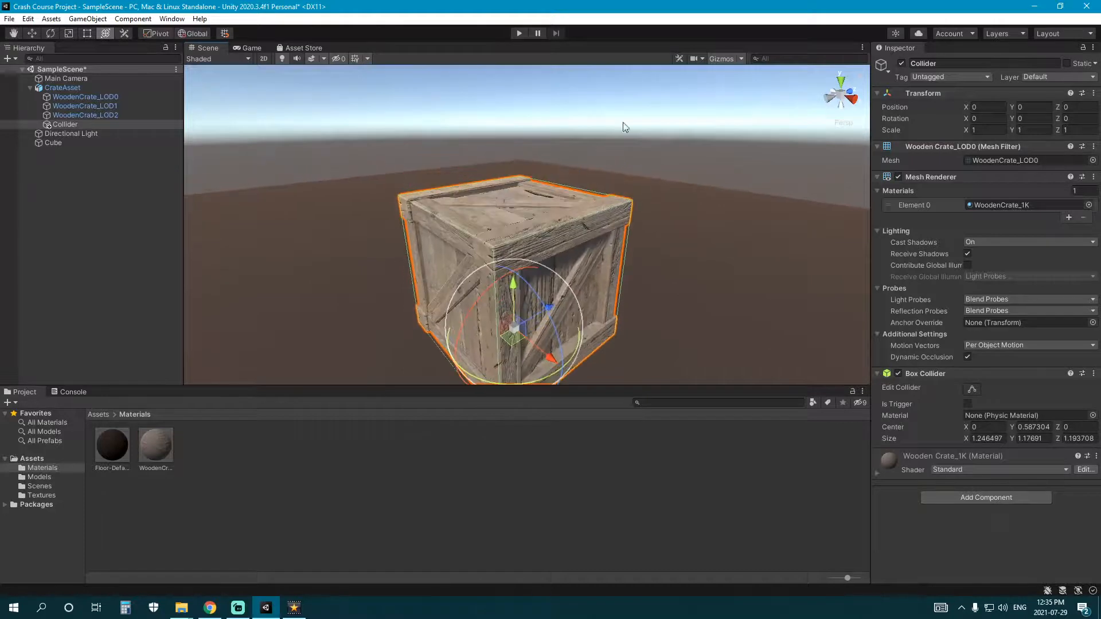
click(724, 57)
click(723, 58)
click(726, 59)
click(723, 59)
click(722, 60)
click(727, 60)
alt+drag(601, 180, 555, 225)
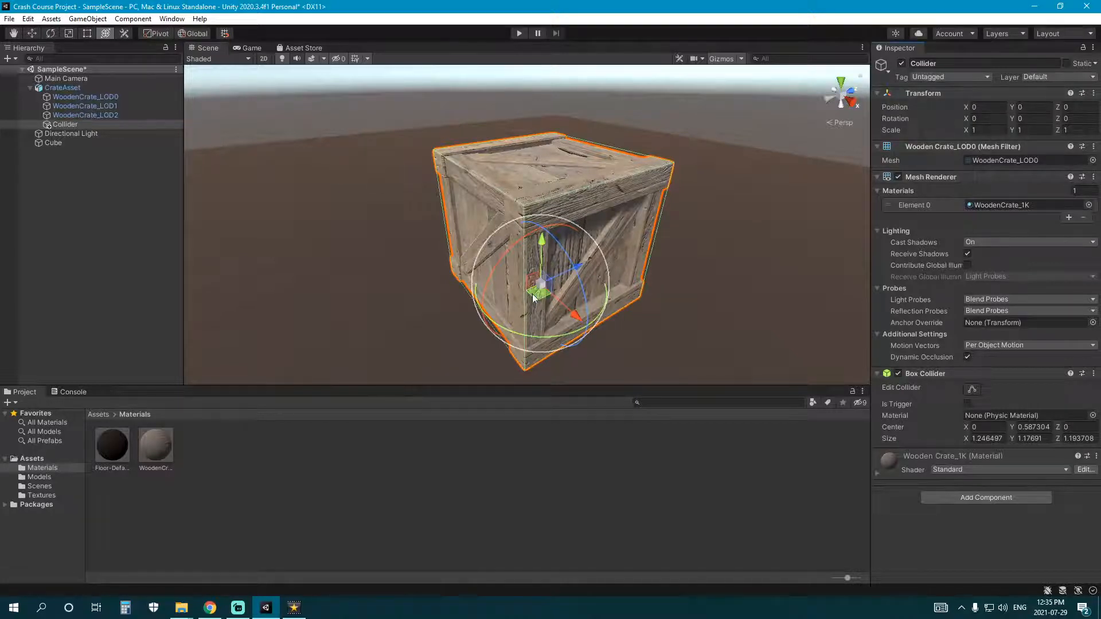
Step: Try shifting the Collider object along the Z axis by about -0.1, and undo the move
right_click(956, 177)
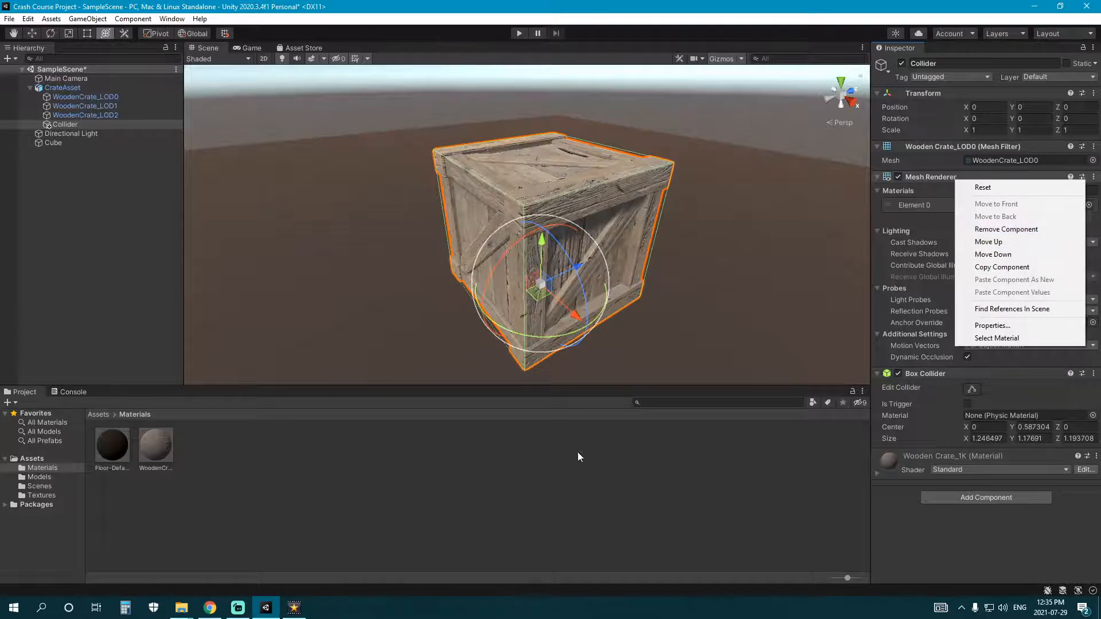
click(71, 124)
mouse_move(580, 271)
mouse_down()
mouse_move(474, 298)
mouse_move(655, 223)
mouse_move(613, 254)
mouse_move(445, 293)
mouse_move(605, 262)
mouse_move(507, 288)
mouse_move(574, 276)
mouse_up()
key(ctrl+z)
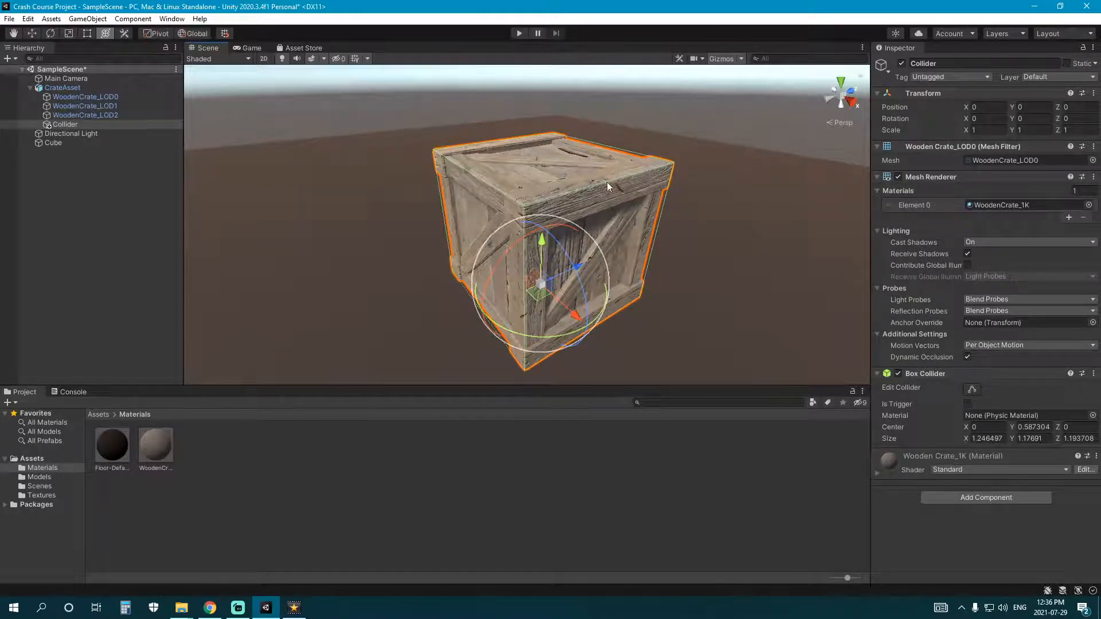
key(ctrl+z)
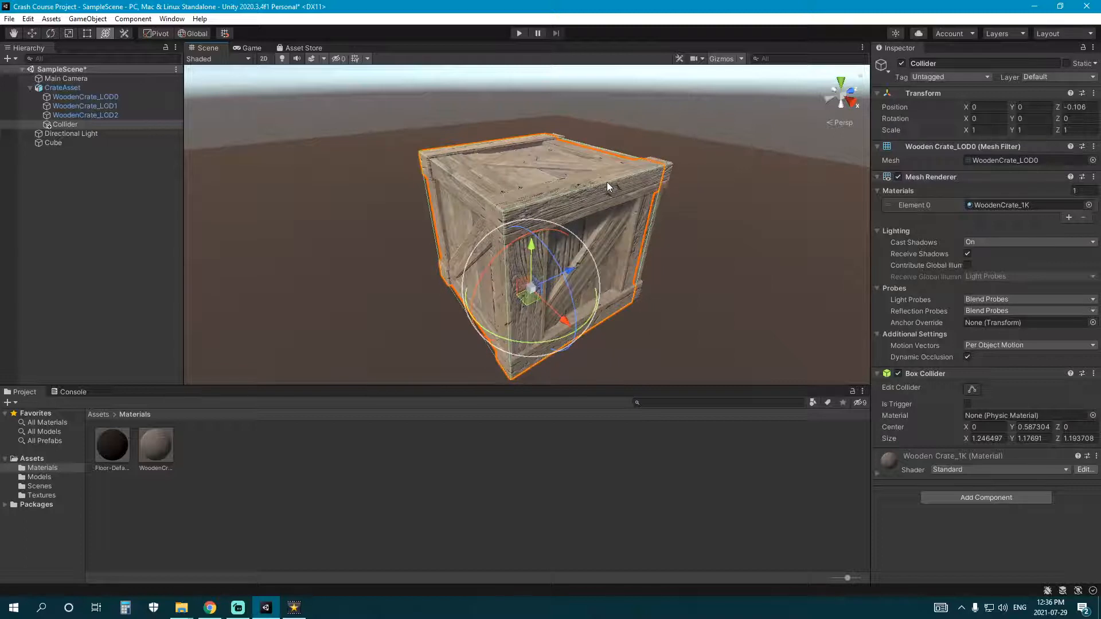
key(ctrl+z)
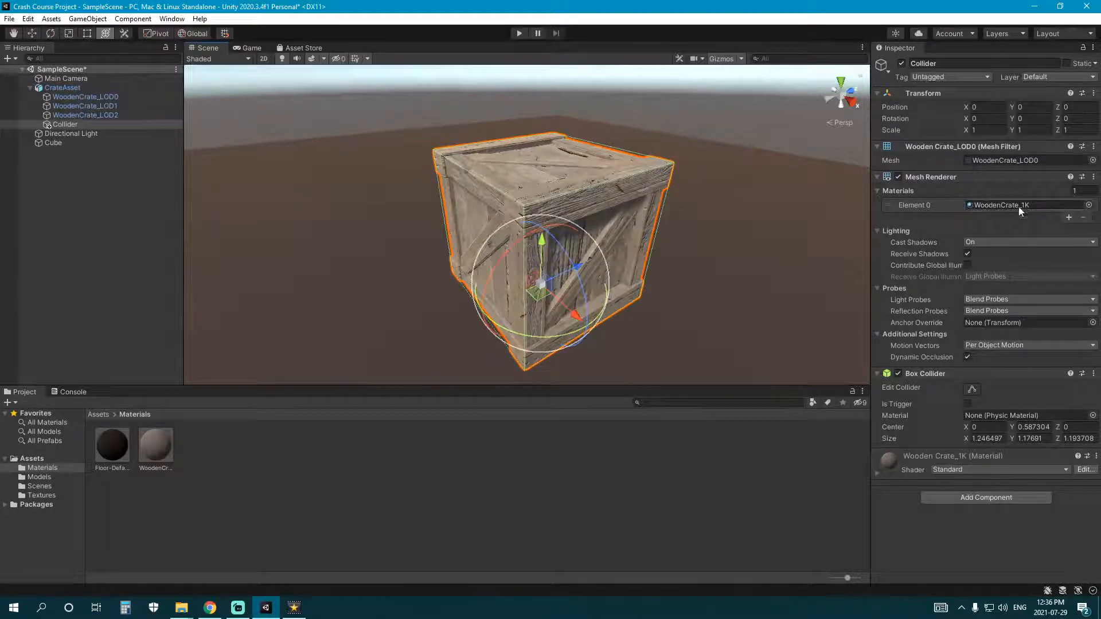
Step: Remove the Mesh Filter and Mesh Renderer components from the Collider object
right_click(973, 147)
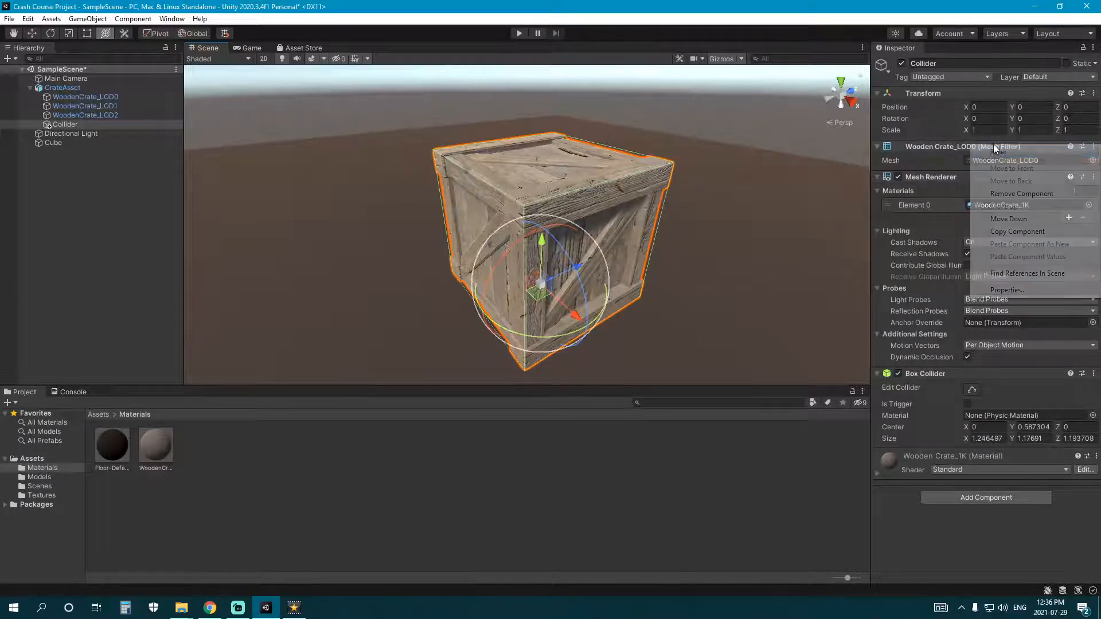
click(1041, 194)
right_click(970, 147)
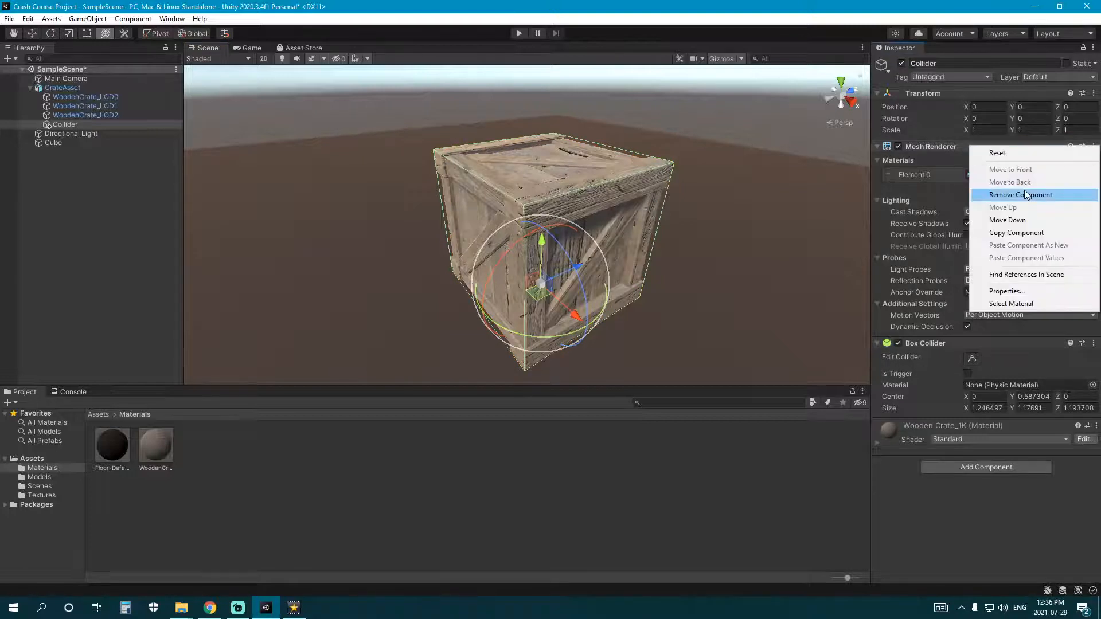
click(1042, 194)
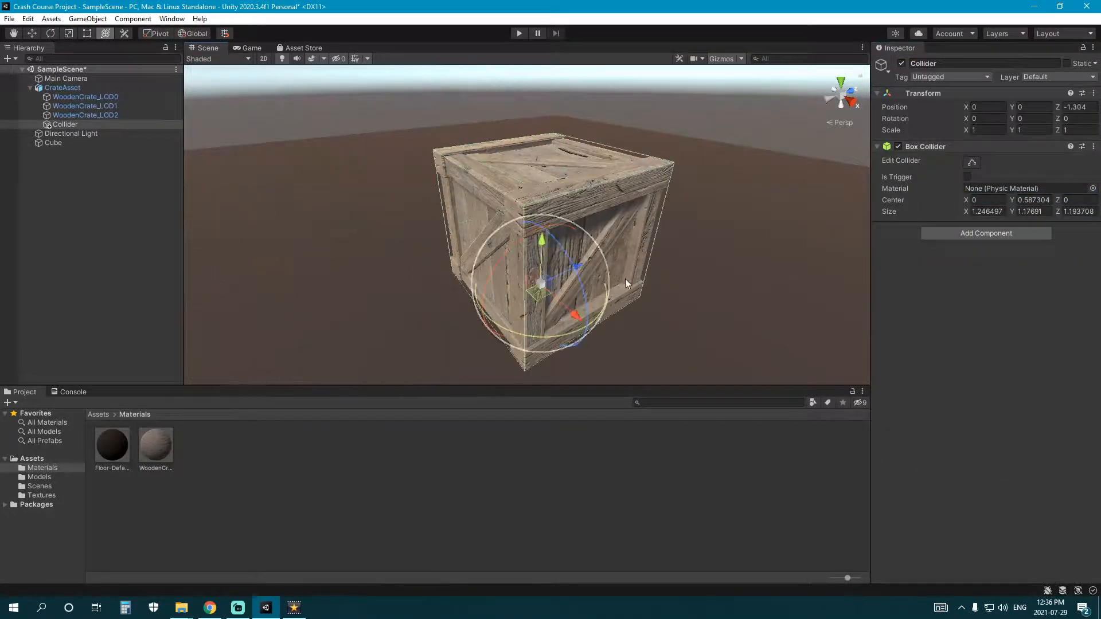
Step: Compare the components of the CrateAsset parent with those of its Collider child
click(89, 88)
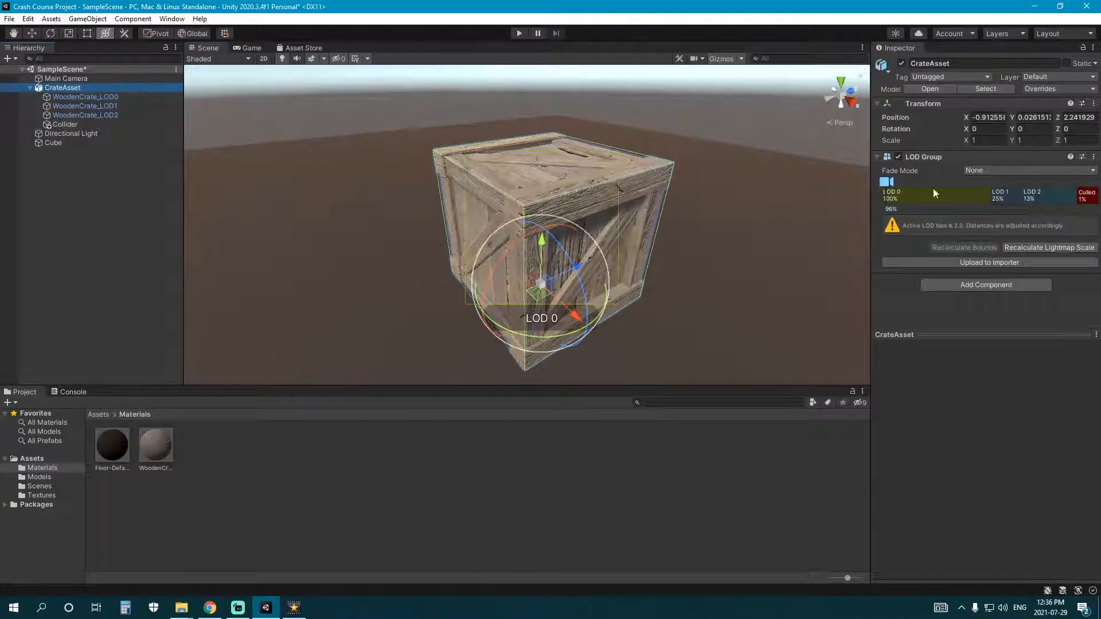
click(65, 125)
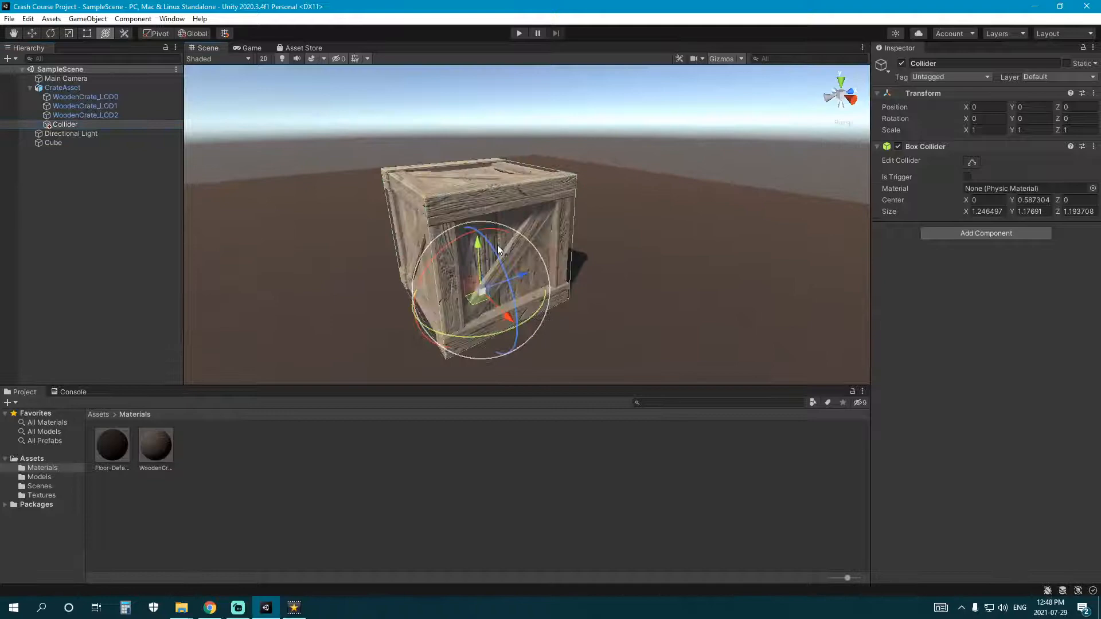
key(f)
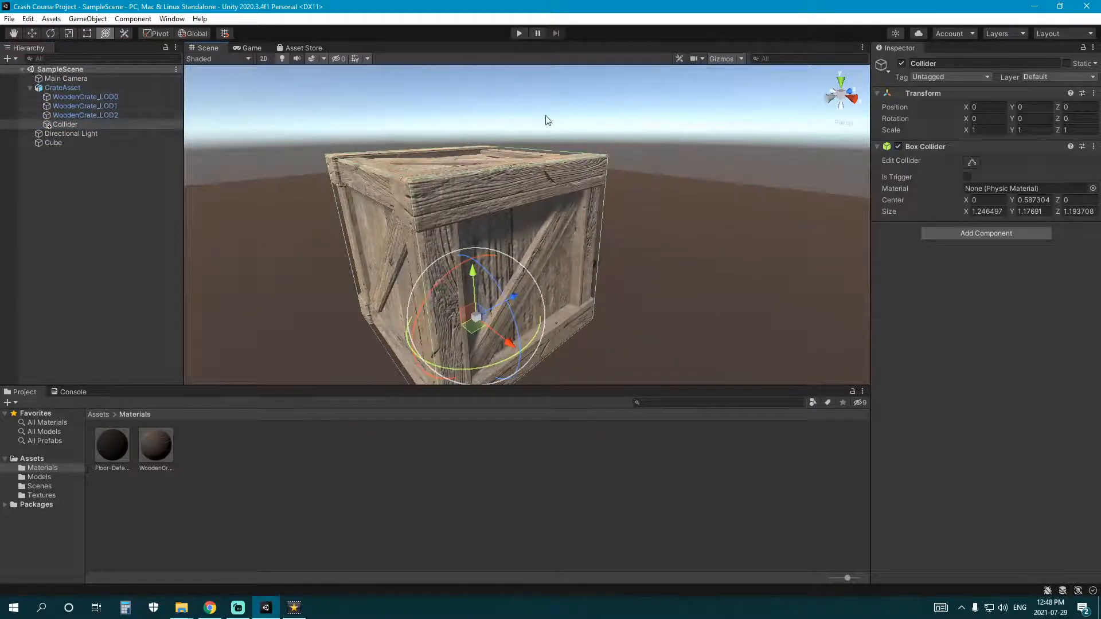
click(73, 88)
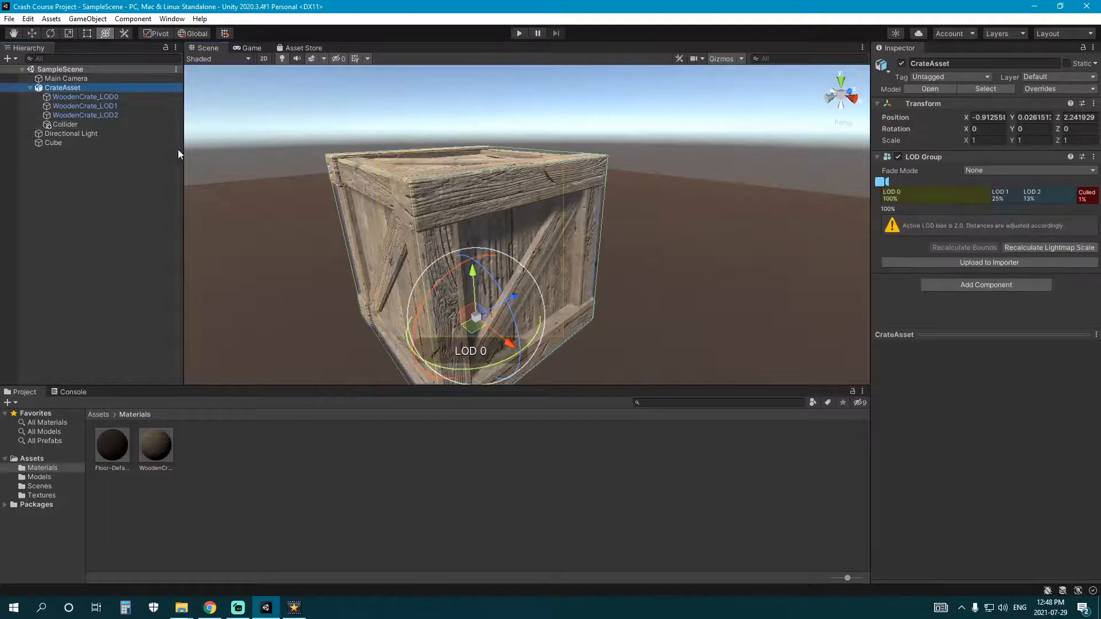
click(101, 125)
Step: Add a Box Collider component directly to the CrateAsset parent and inspect the crate from different angles
click(101, 88)
click(997, 285)
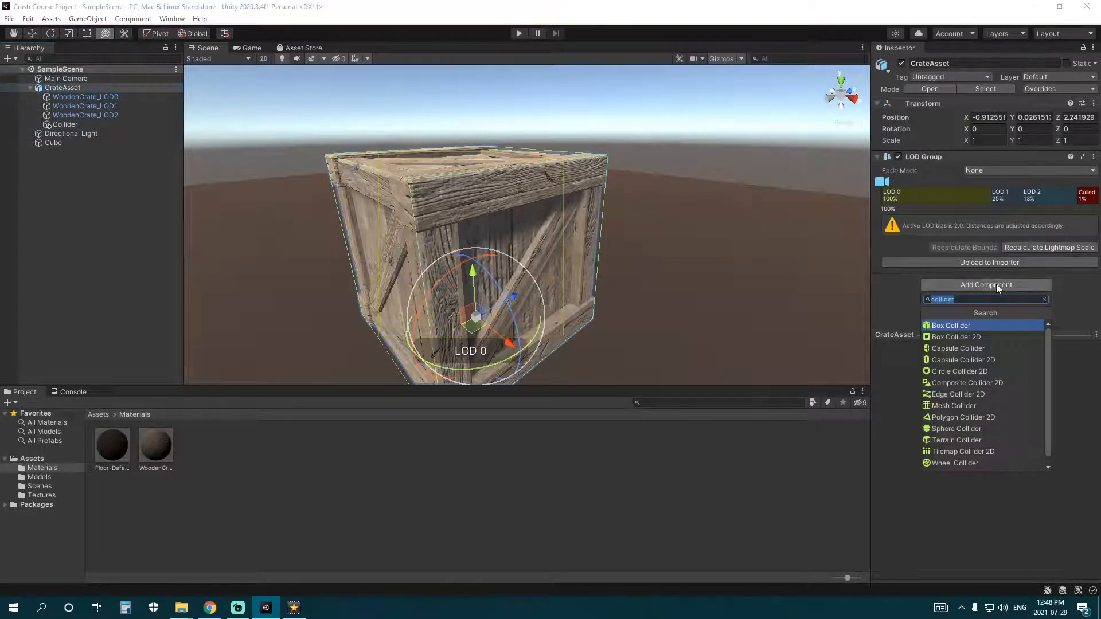
click(976, 325)
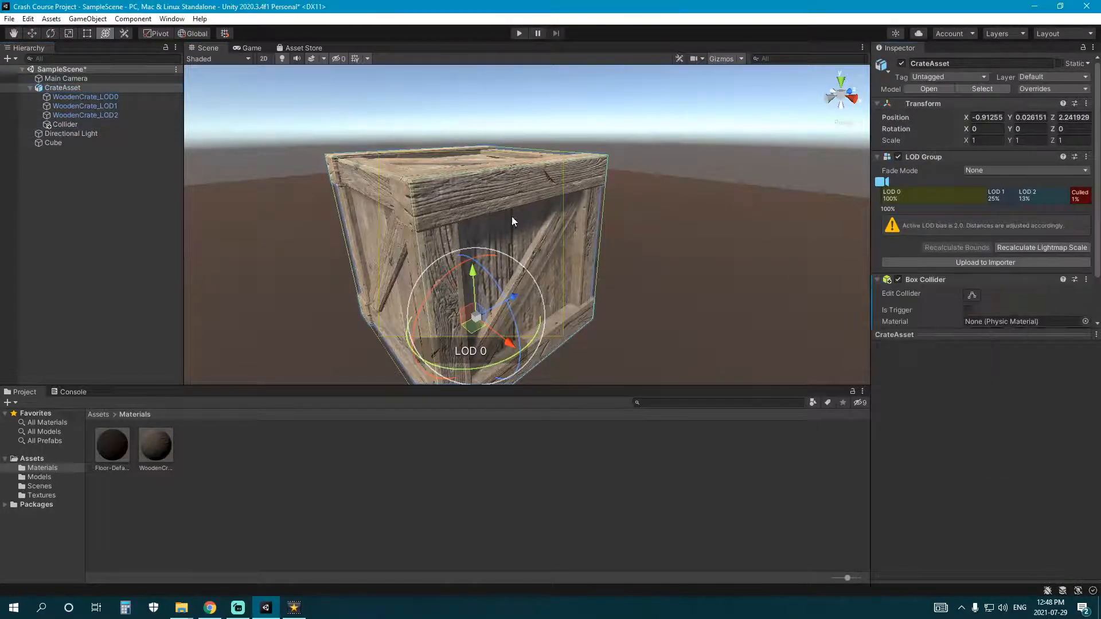
middle_drag(512, 216, 537, 224)
middle_drag(442, 201, 523, 307)
alt+drag(496, 270, 566, 285)
right_drag(584, 259, 557, 256)
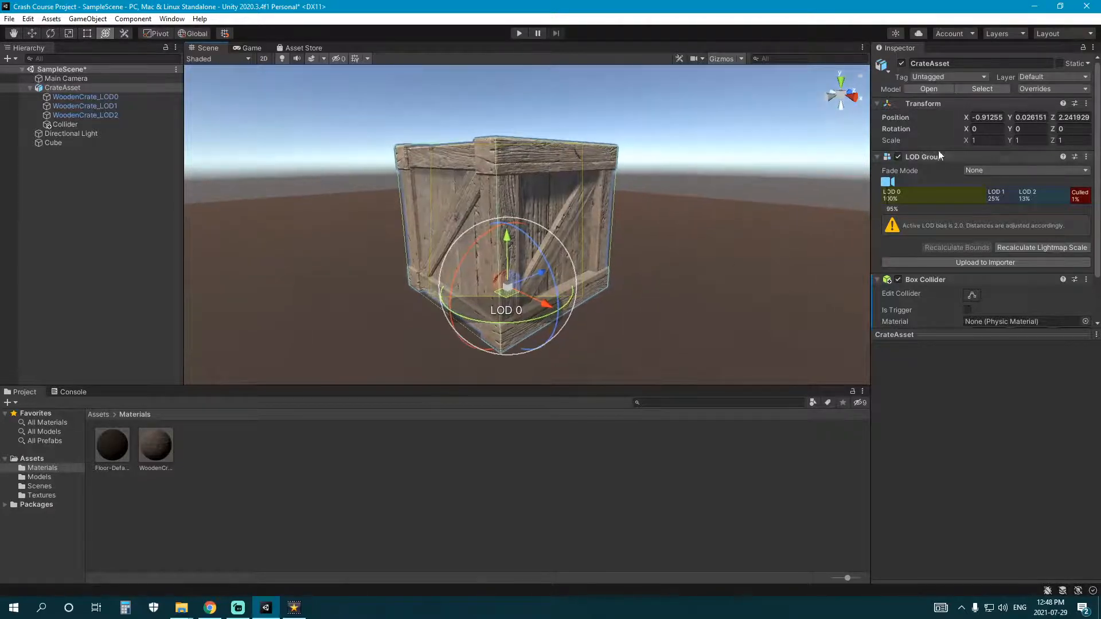
Step: Review the Box Collider values on CrateAsset and remove that component
scroll(967, 185, down, 3)
scroll(942, 170, up, 2)
scroll(1015, 228, down, 2)
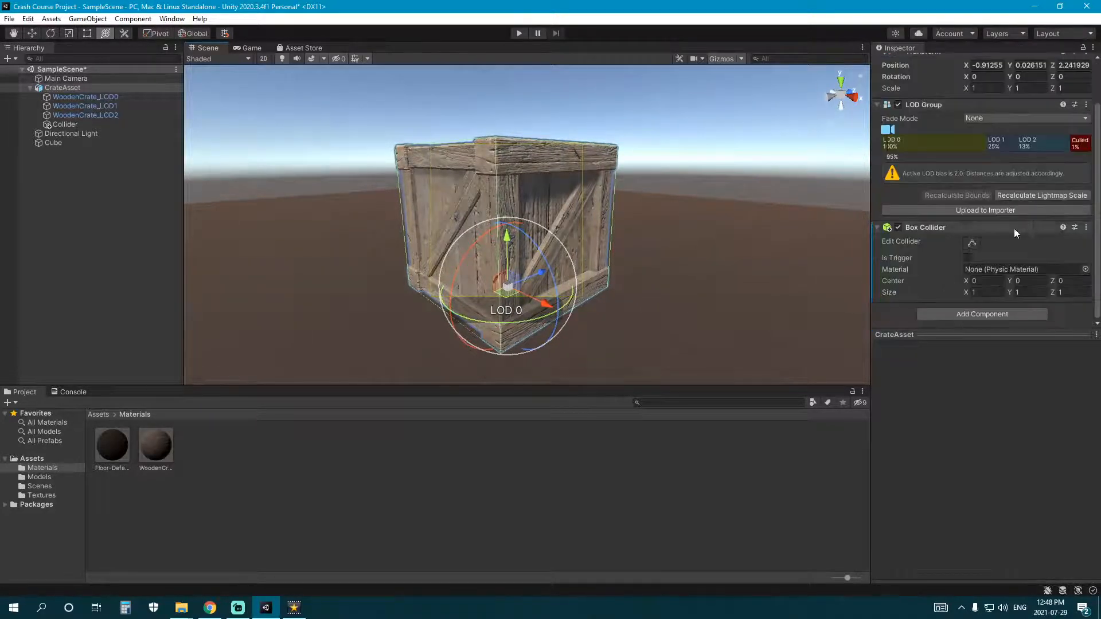
right_click(962, 225)
click(1013, 287)
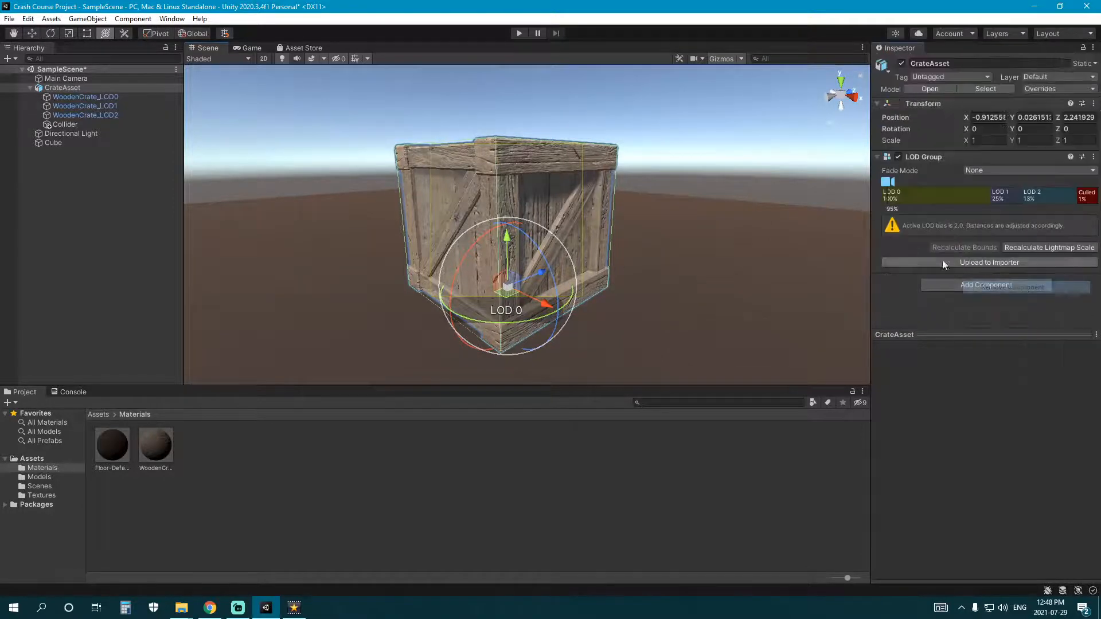
Step: Delete the Collider child object from CrateAsset
click(83, 125)
click(96, 98)
click(73, 123)
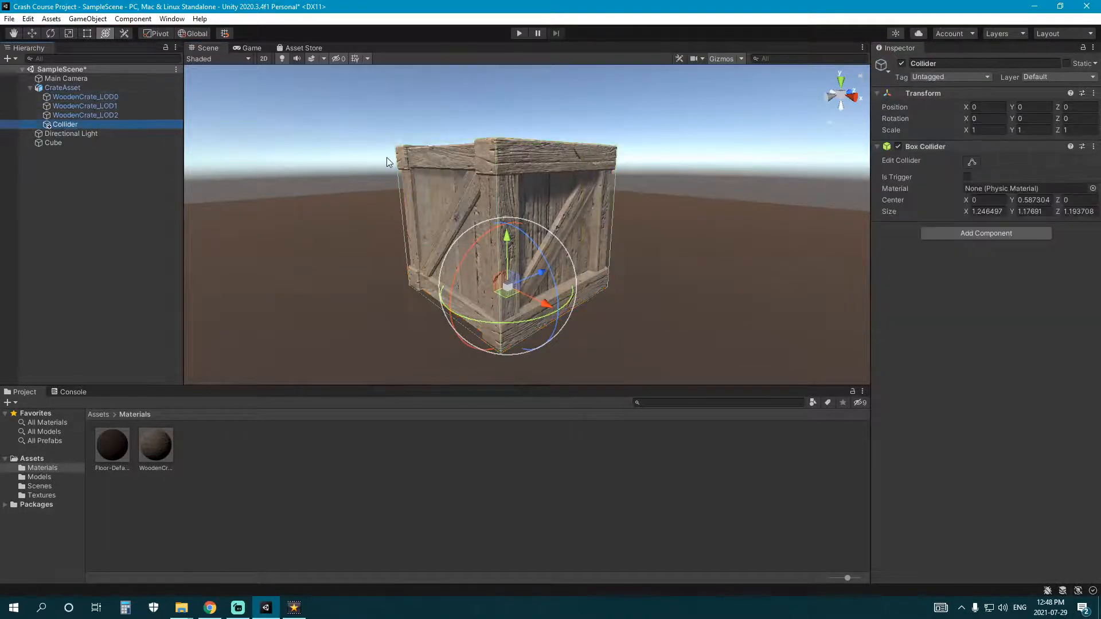
key(Delete)
Step: Add a Box Collider component to WoodenCrate_LOD0
click(110, 98)
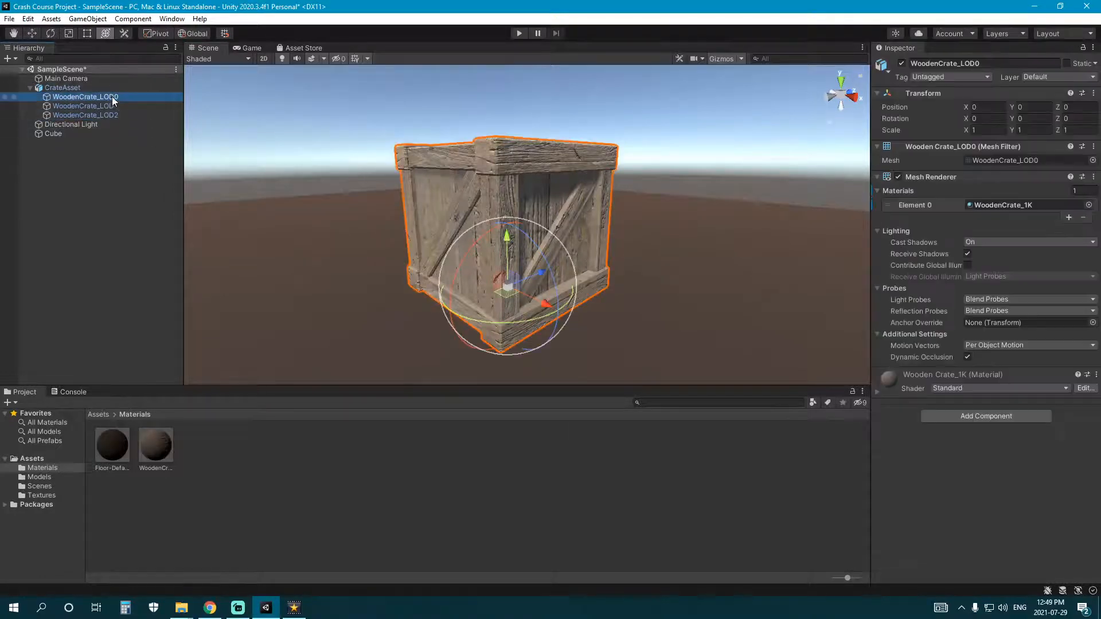
click(987, 413)
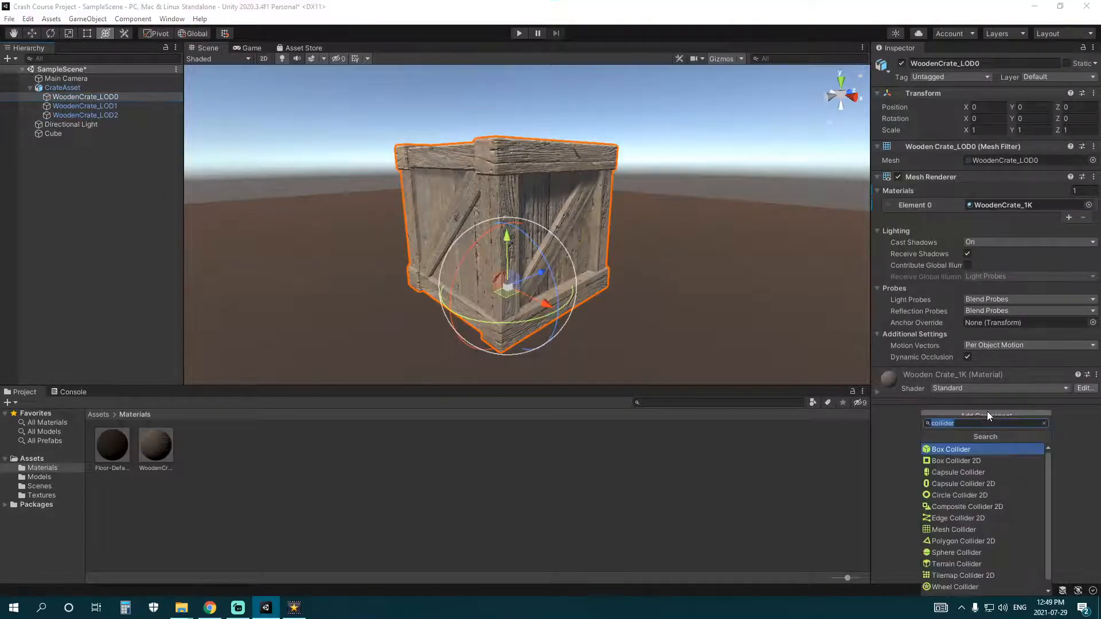
text(box)
click(970, 449)
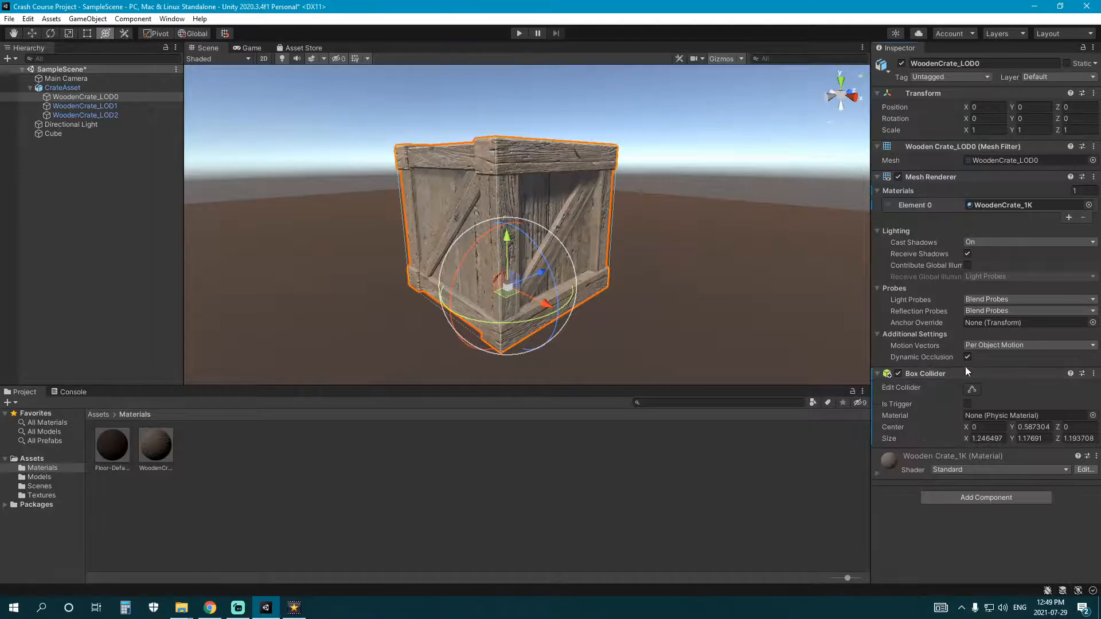
Step: Copy the Box Collider component of WoodenCrate_LOD0 and remove it from that mesh
right_click(975, 375)
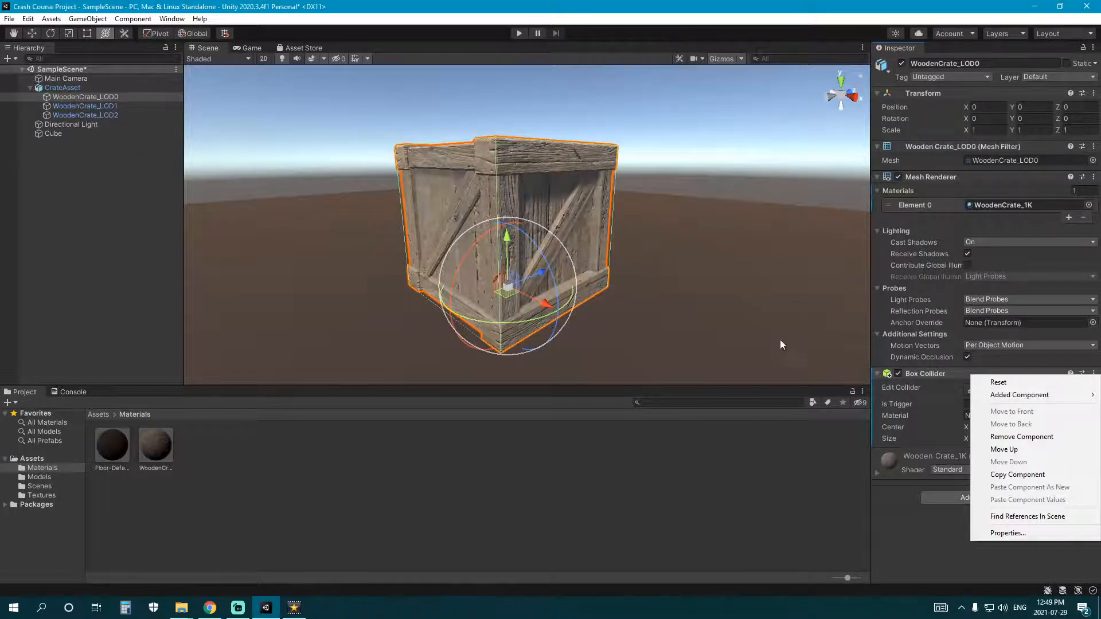
click(1021, 476)
right_click(951, 373)
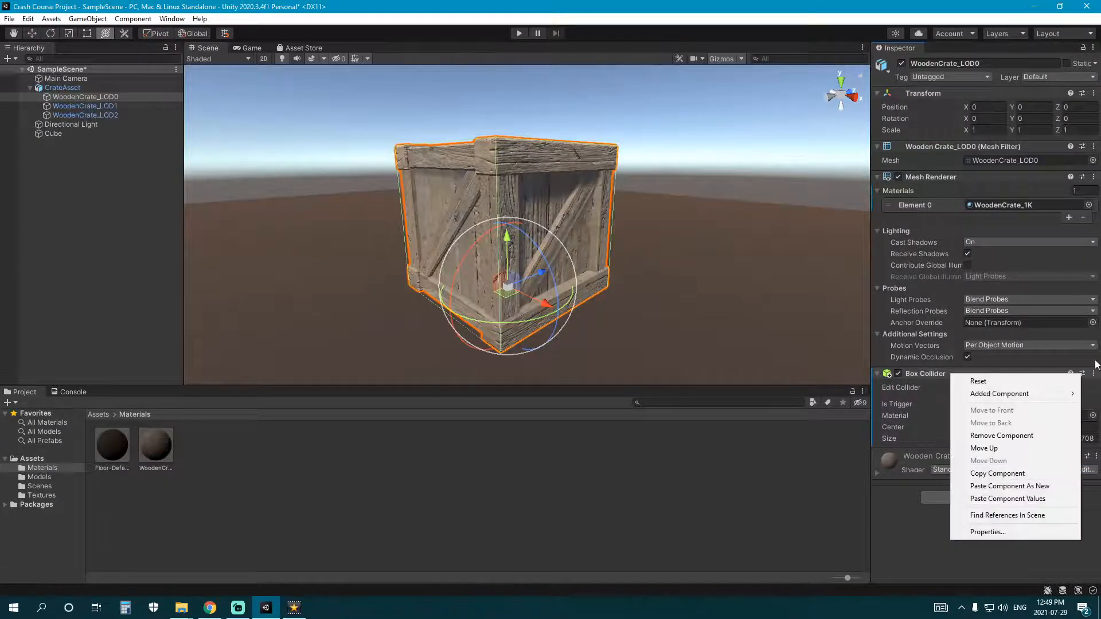
click(1002, 436)
Step: Add a Box Collider to the CrateAsset parent and paste the copied component values into it
click(71, 90)
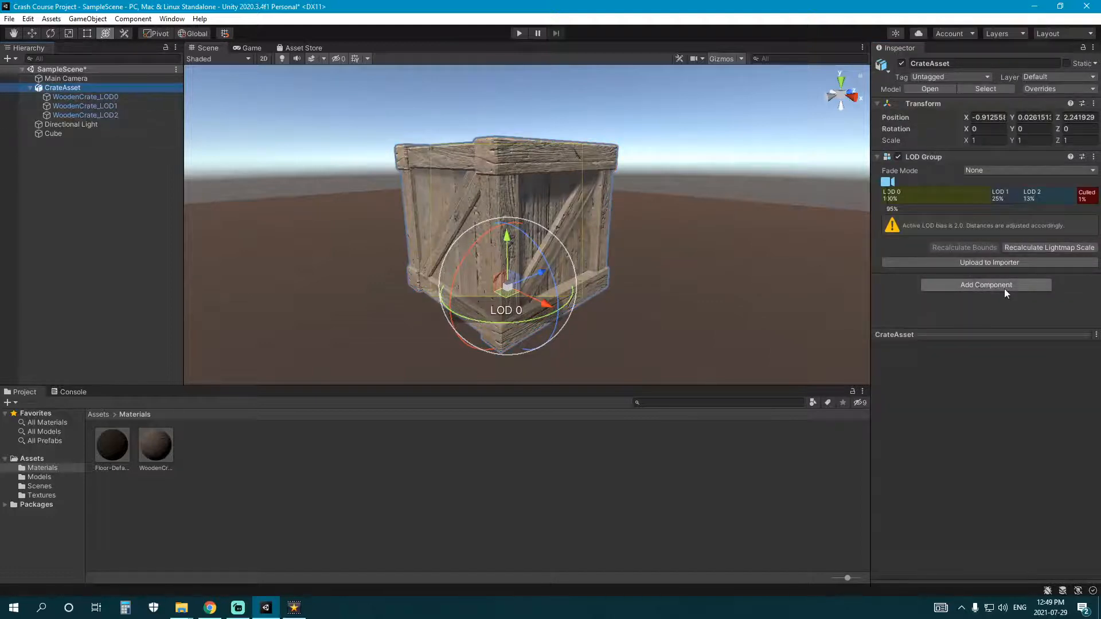
click(1004, 288)
click(970, 325)
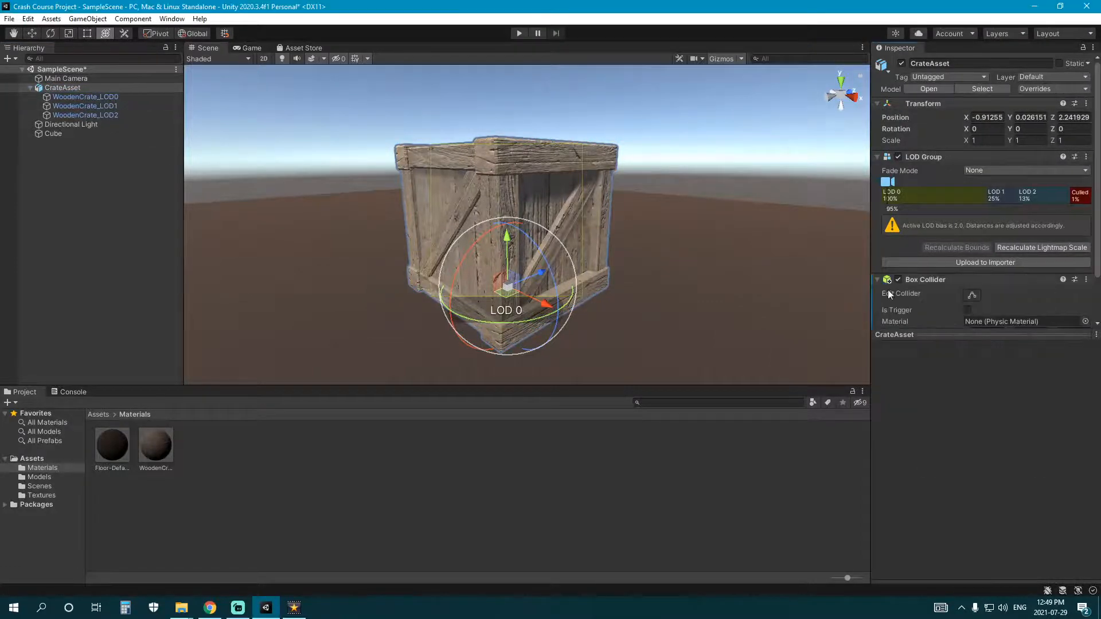
click(1086, 227)
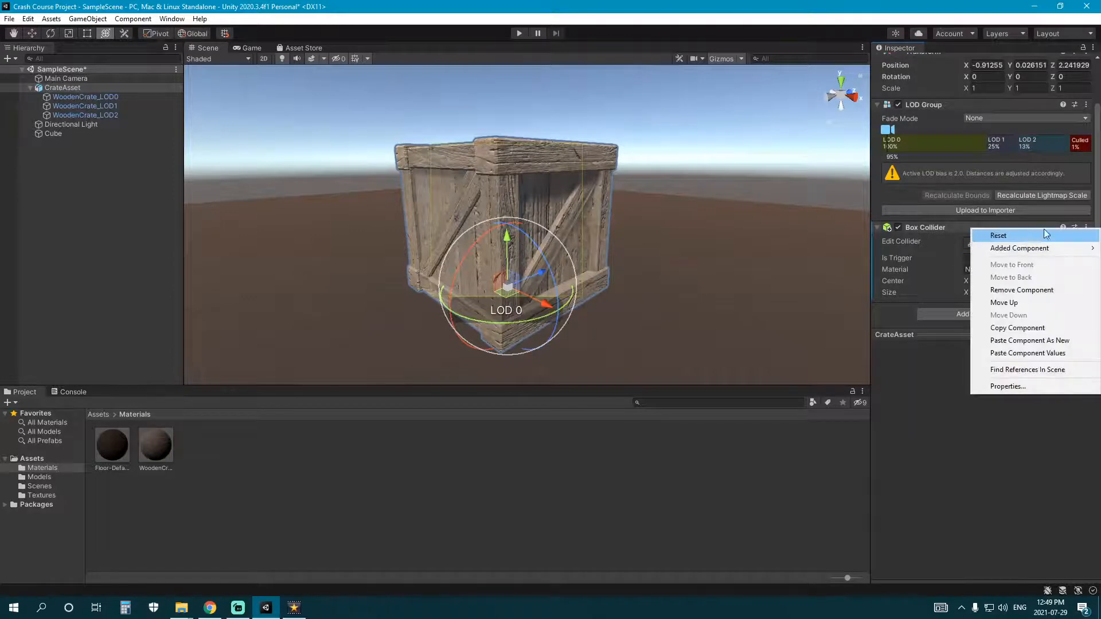
click(1040, 353)
Step: Inspect the collider's fit around the crate and review the components on CrateAsset
middle_drag(592, 150, 585, 196)
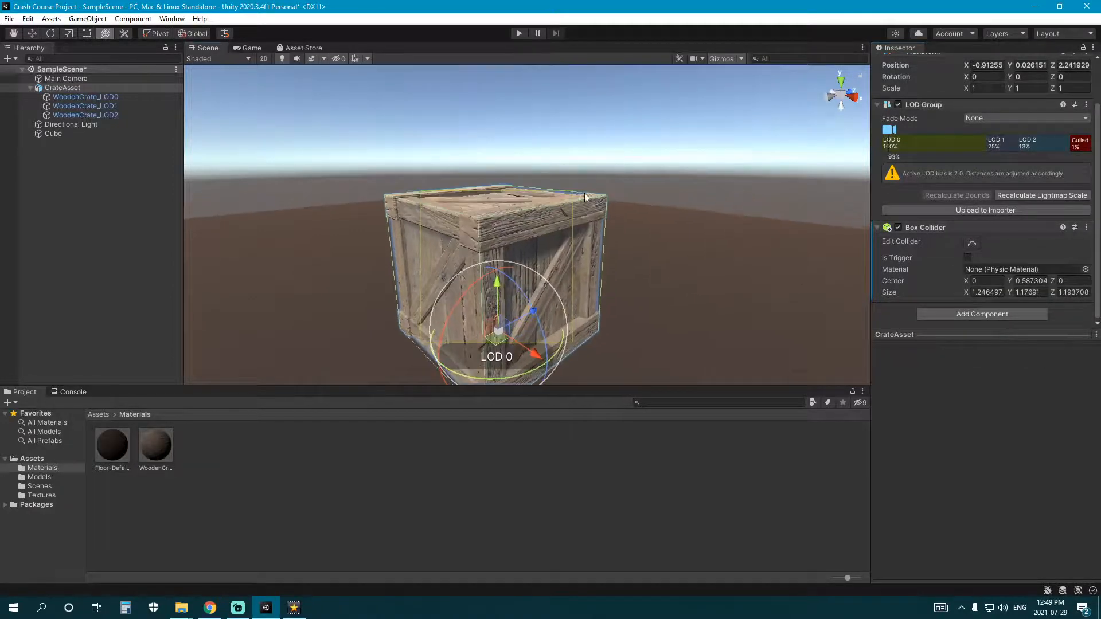
mouse_move(655, 192)
right_down()
mouse_move(640, 215)
mouse_move(659, 201)
right_up()
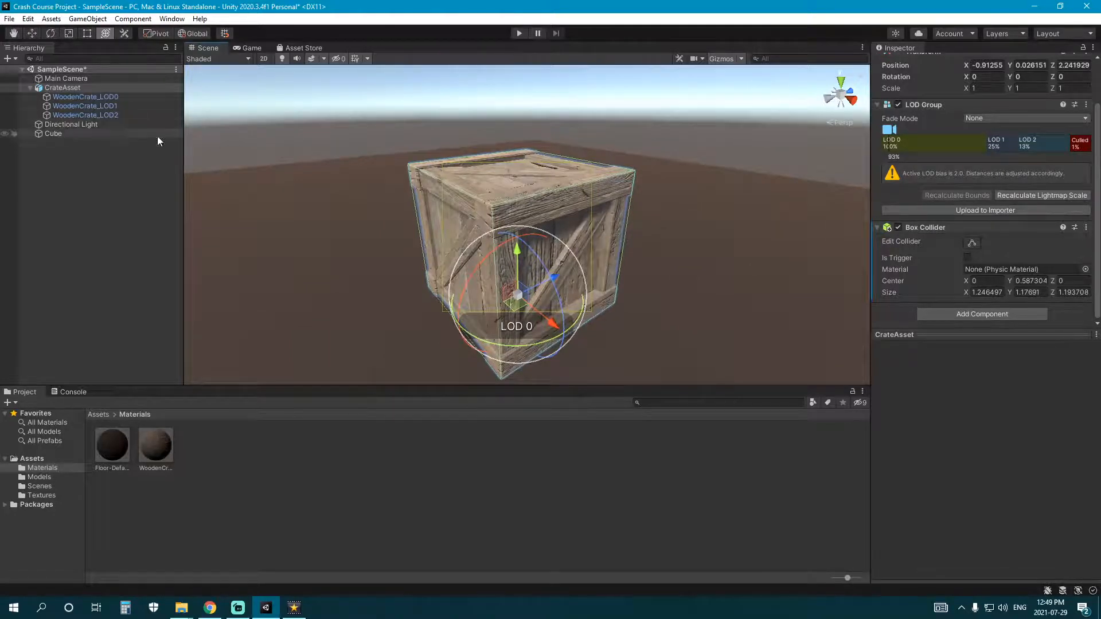
scroll(941, 130, up, 3)
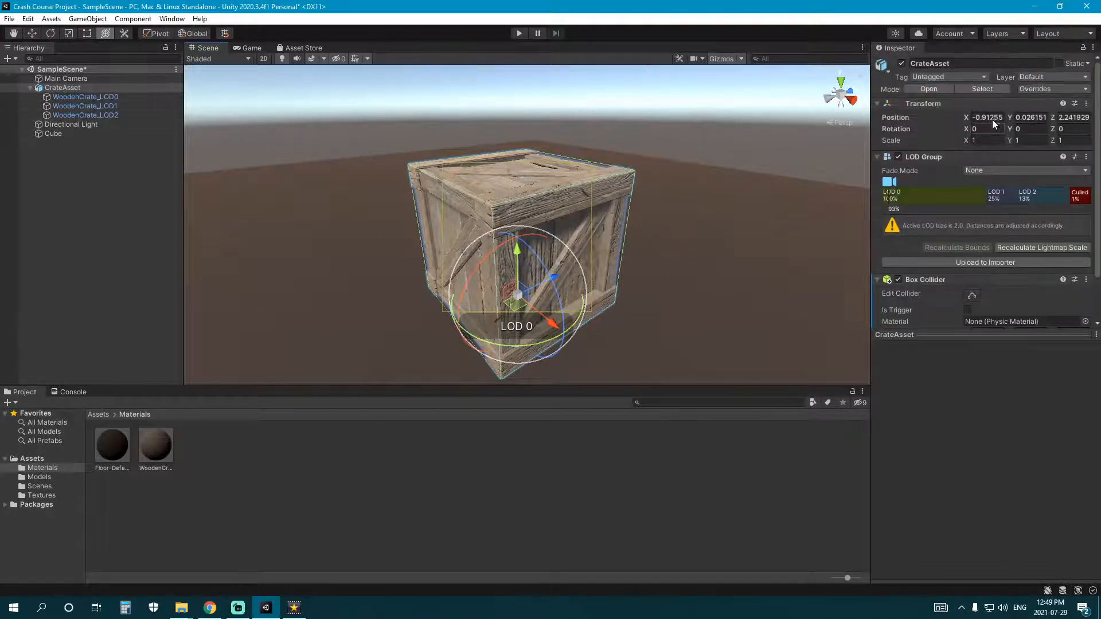
scroll(978, 112, down, 3)
scroll(978, 111, up, 3)
scroll(975, 149, down, 3)
click(137, 263)
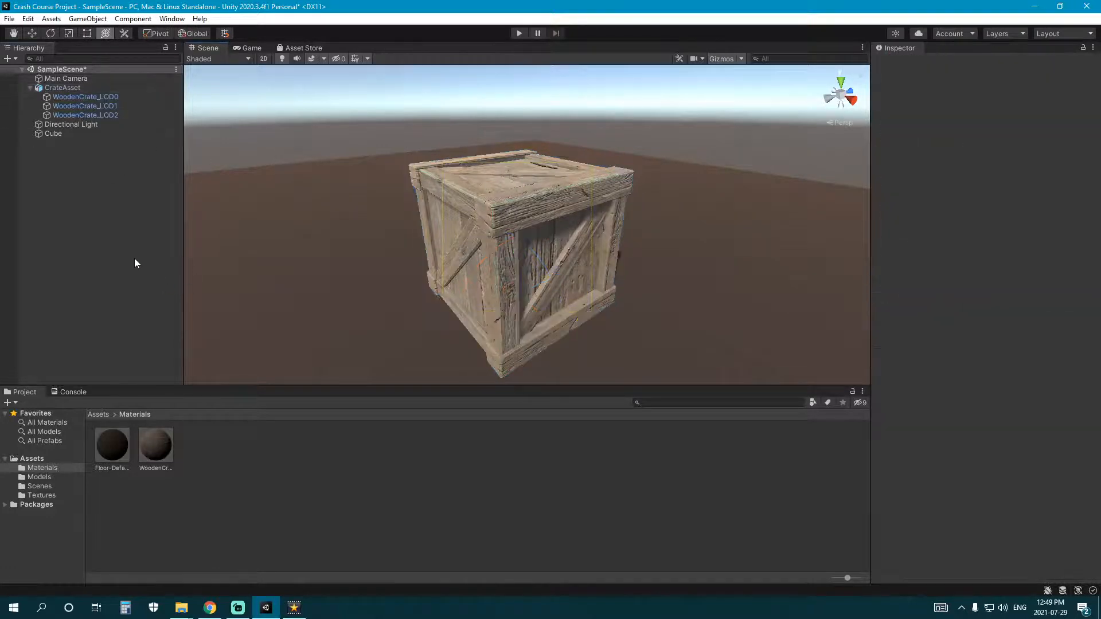
Step: Create a new folder named Prefabs inside the Assets folder
click(32, 459)
right_click(246, 512)
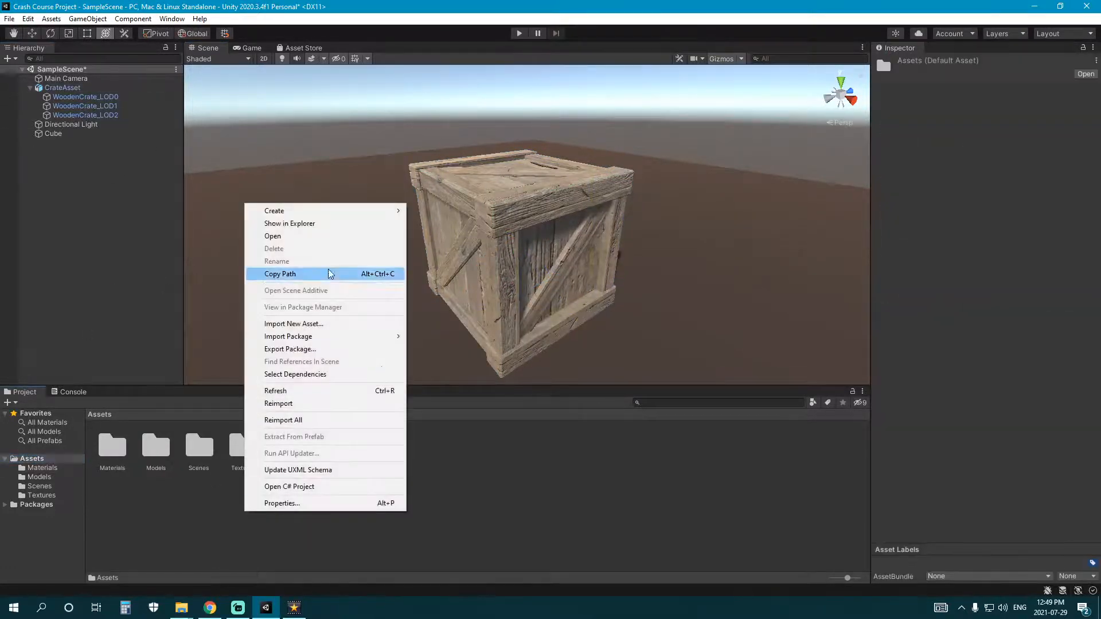
mouse_move(298, 211)
click(490, 166)
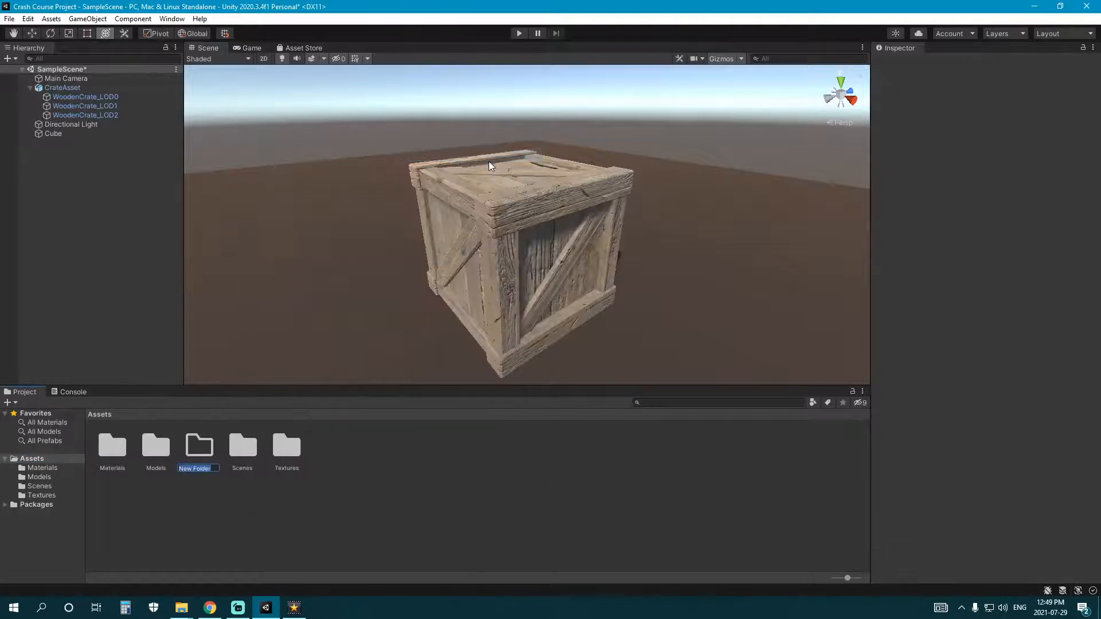
text(Prefabs)
key(Return)
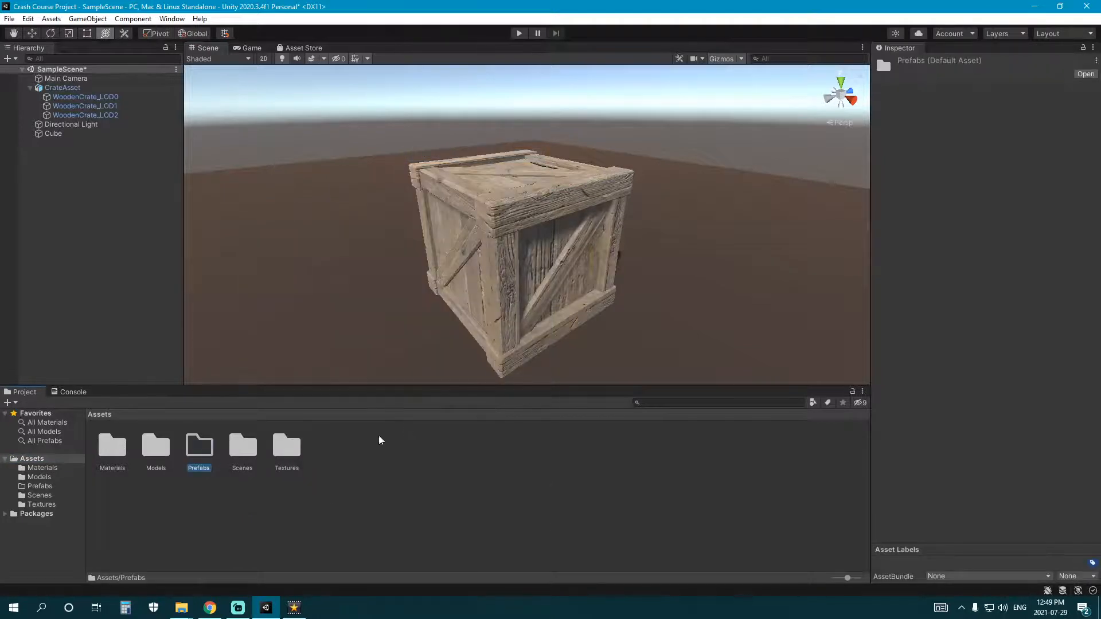
Step: Save CrateAsset from the scene into the Prefabs folder as an original prefab
double_click(202, 451)
click(562, 206)
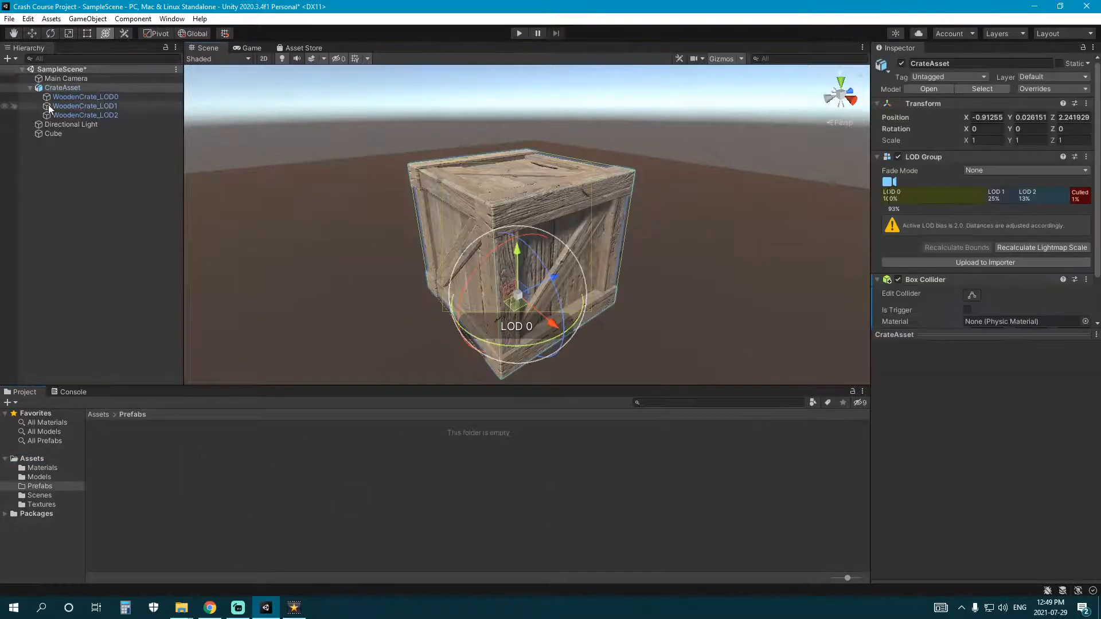
drag(61, 87, 229, 465)
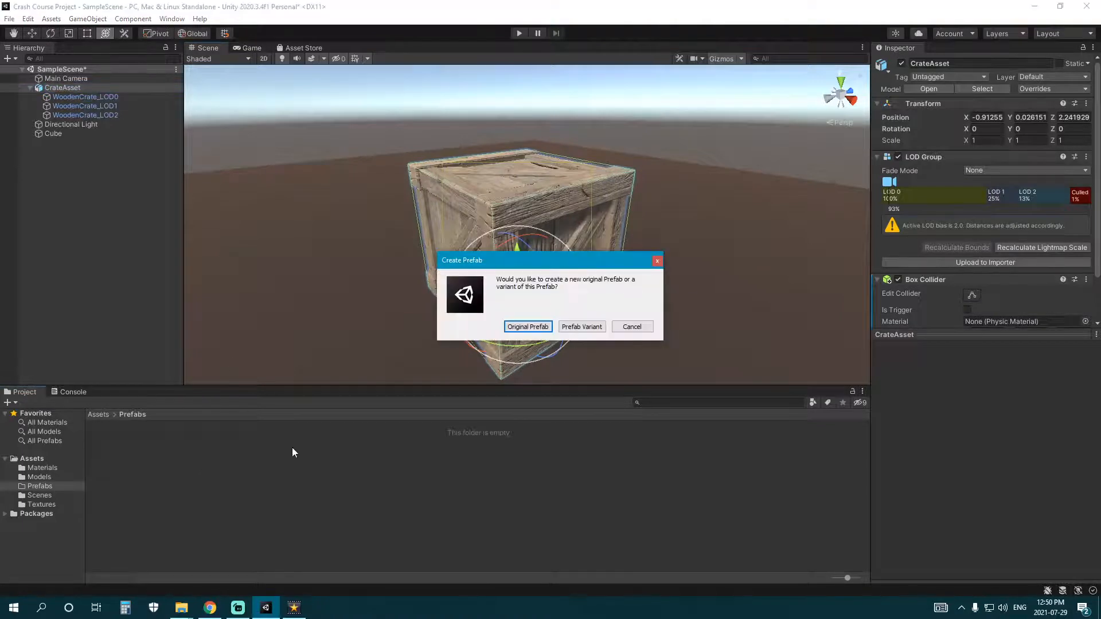
click(527, 328)
Step: Open the CrateAsset prefab for editing, examine its root and three LOD meshes, and return to the scene
double_click(143, 87)
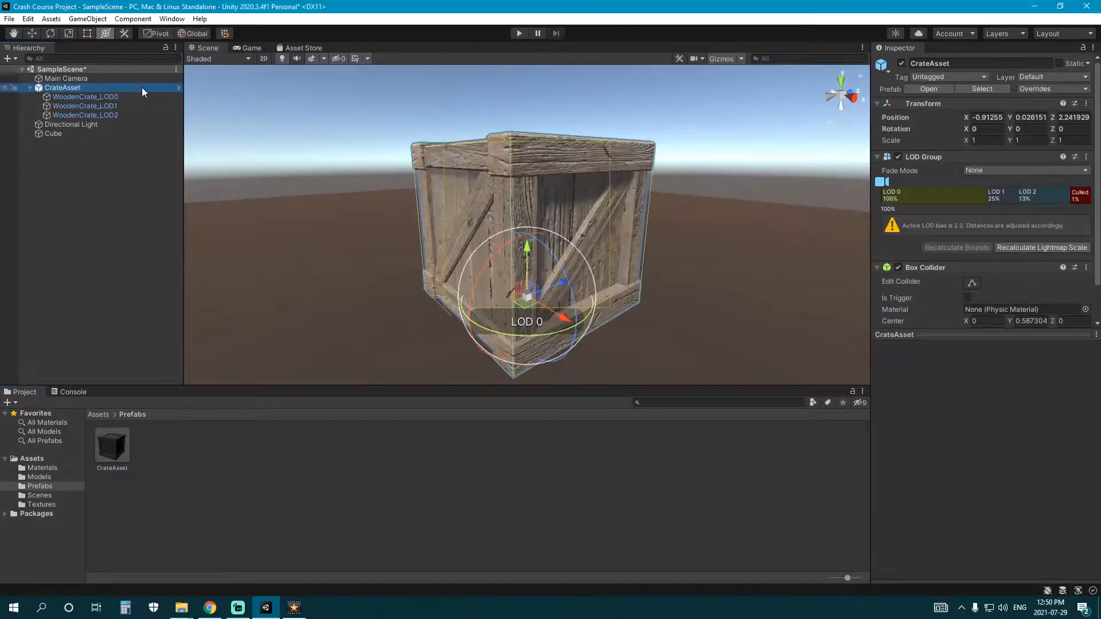
click(178, 87)
click(103, 94)
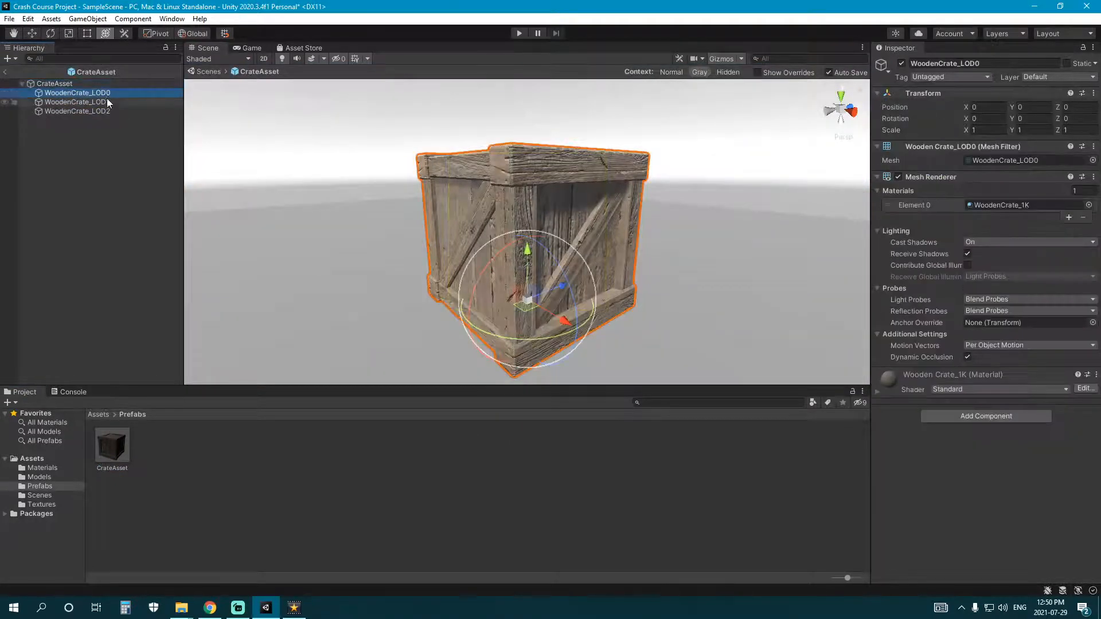
click(117, 102)
click(123, 112)
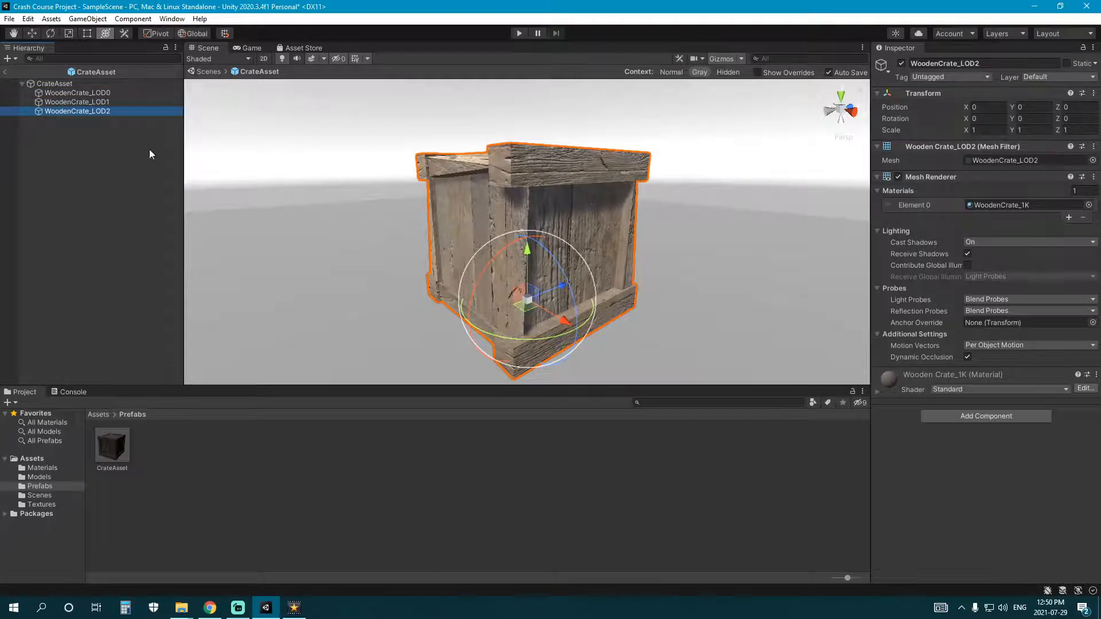
click(108, 101)
click(69, 92)
click(55, 84)
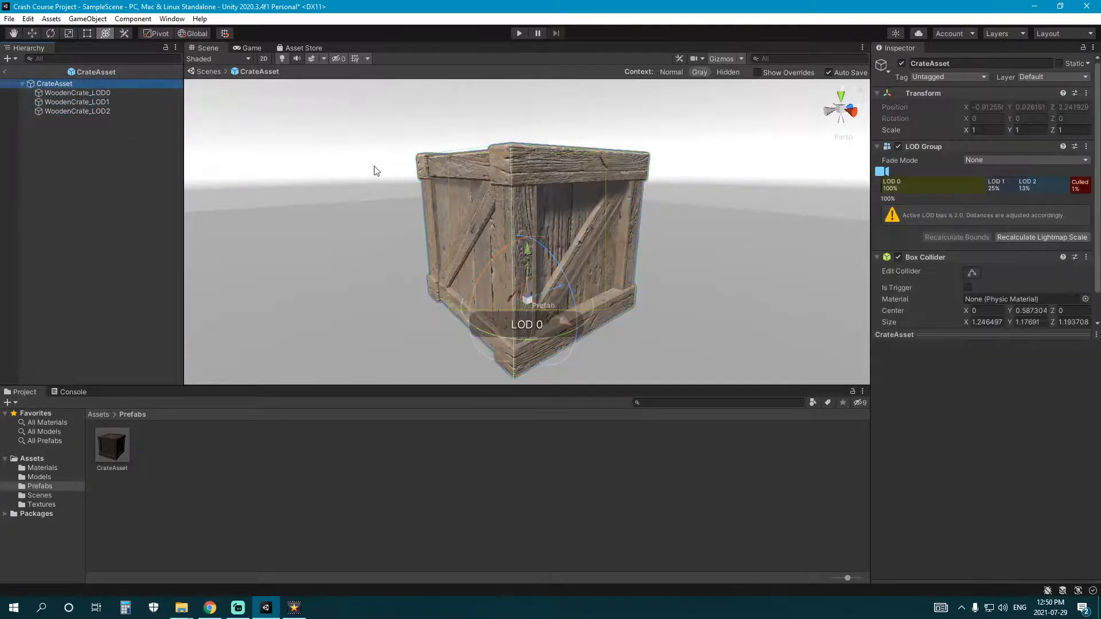
click(6, 72)
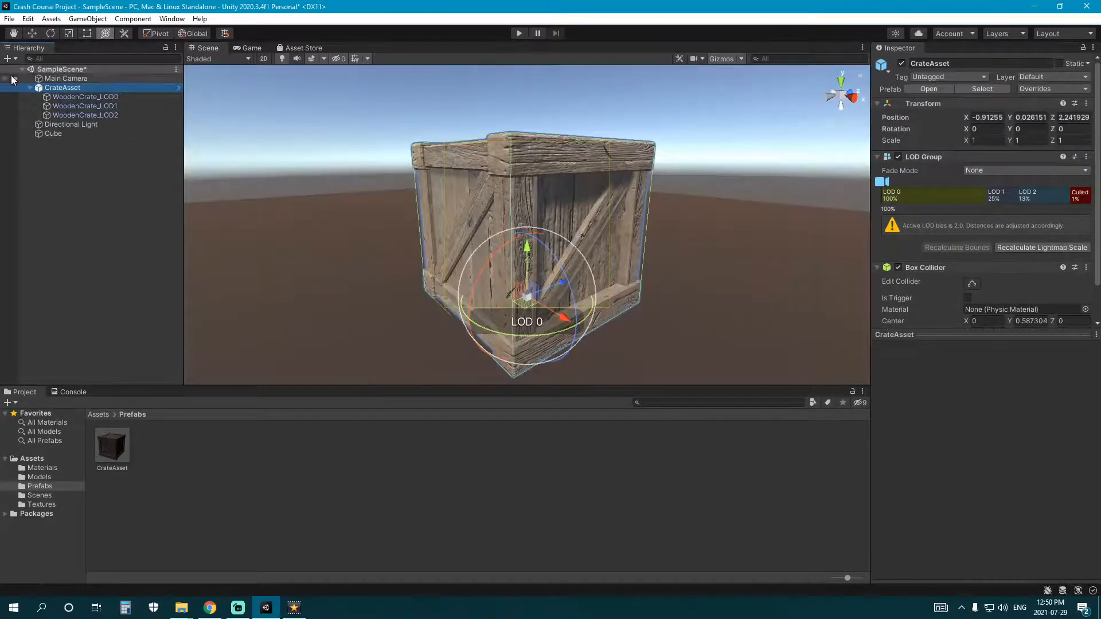
Step: Open the CrateAsset prefab once more to view it in isolation, and return to the scene
click(218, 511)
double_click(118, 455)
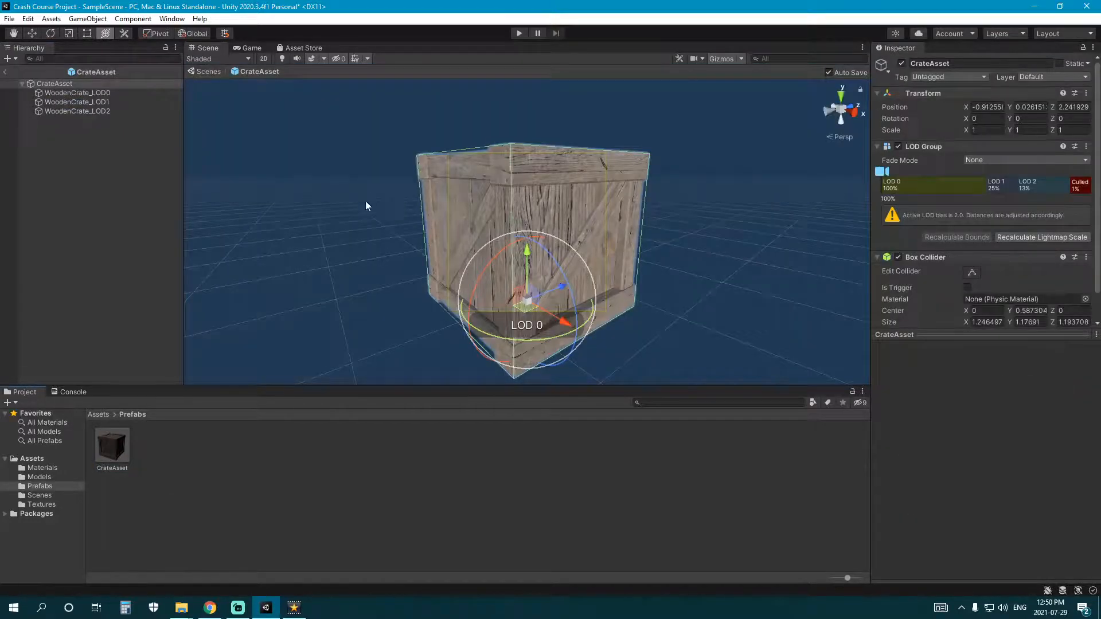
click(5, 72)
Step: Duplicate the crate four times and spread the copies across the floor around the original
click(553, 230)
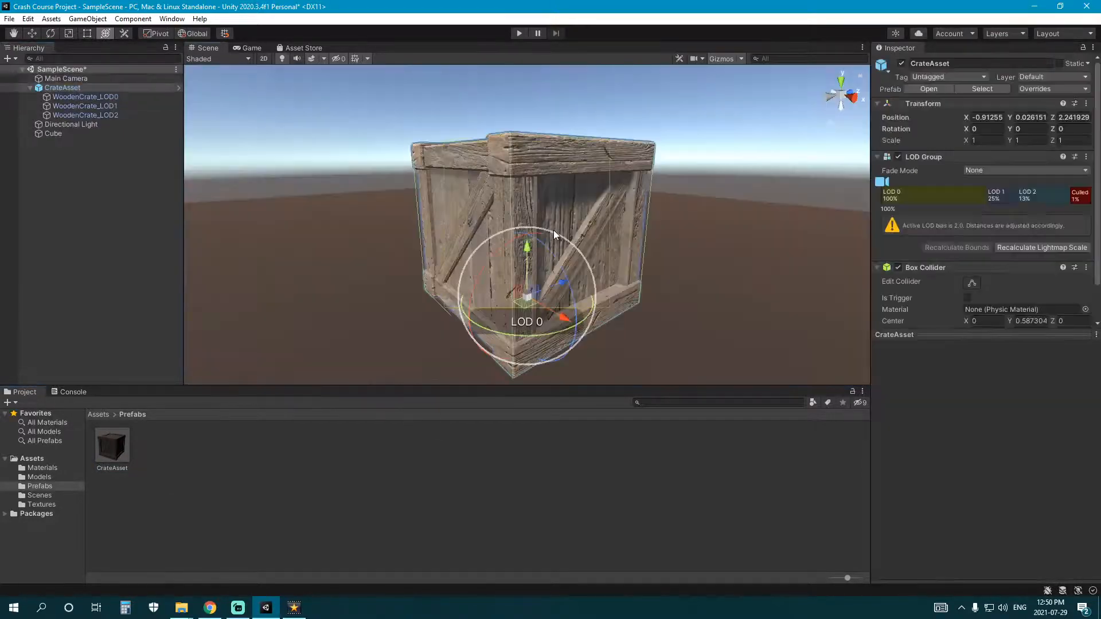
mouse_move(553, 230)
right_down()
mouse_move(482, 282)
mouse_move(552, 232)
right_up()
scroll(483, 282, down, 5)
key(ctrl+d)
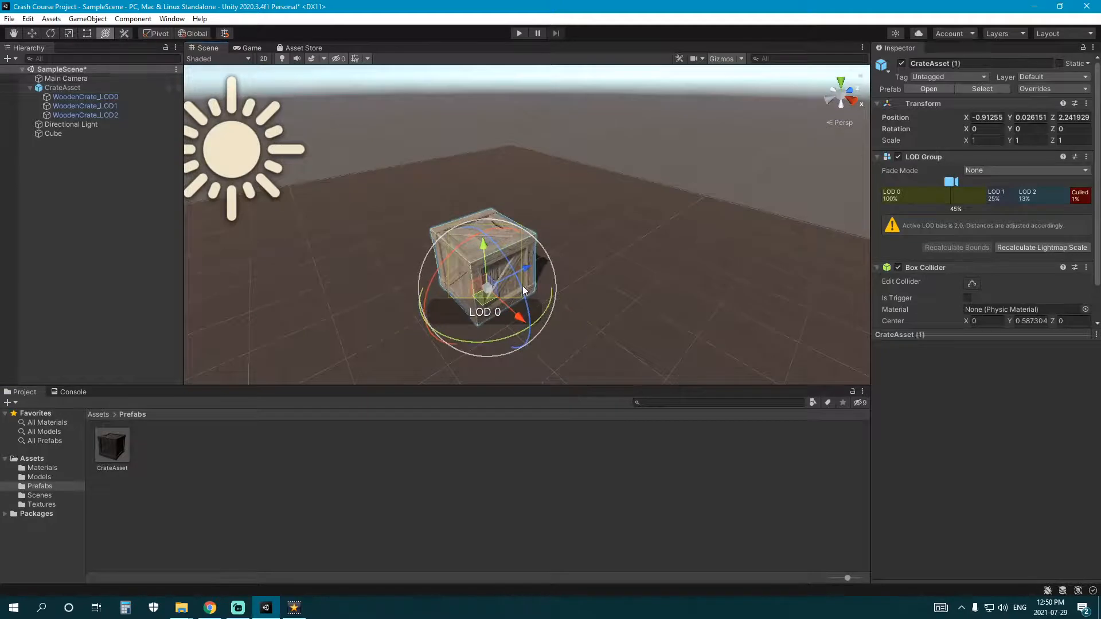
drag(471, 292, 547, 245)
key(ctrl+d)
key(ctrl+d)
key(ctrl+d)
click(289, 467)
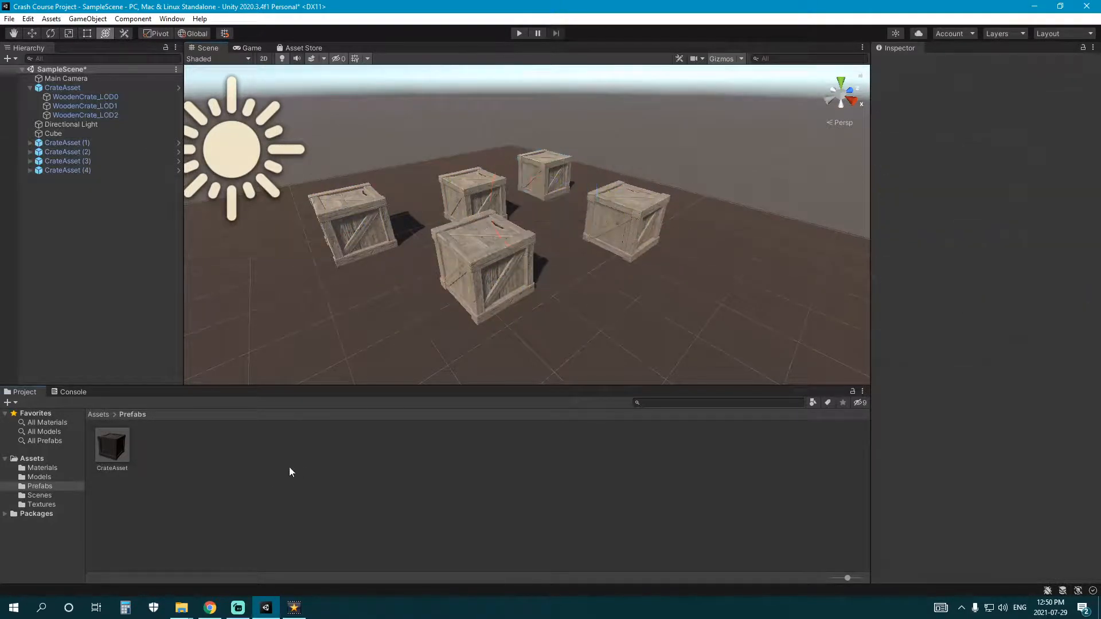
Step: Open the CrateAsset prefab, stretch its root vertically to a Y scale of about 1.83, and return to the scene
click(116, 447)
double_click(116, 446)
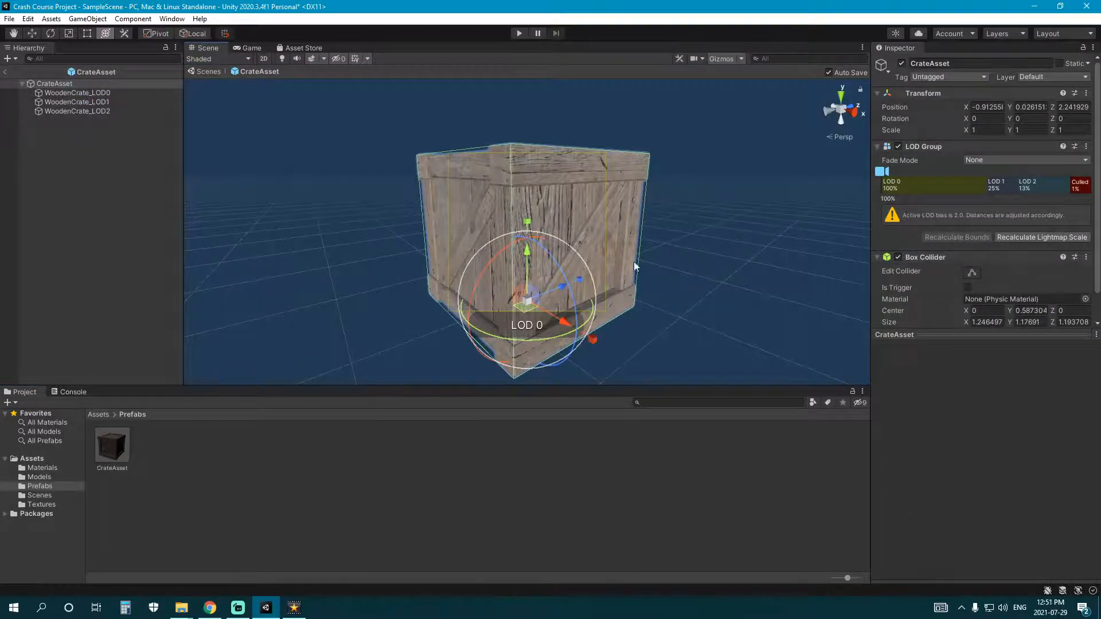
key(z)
key(z)
key(x)
drag(530, 221, 540, 190)
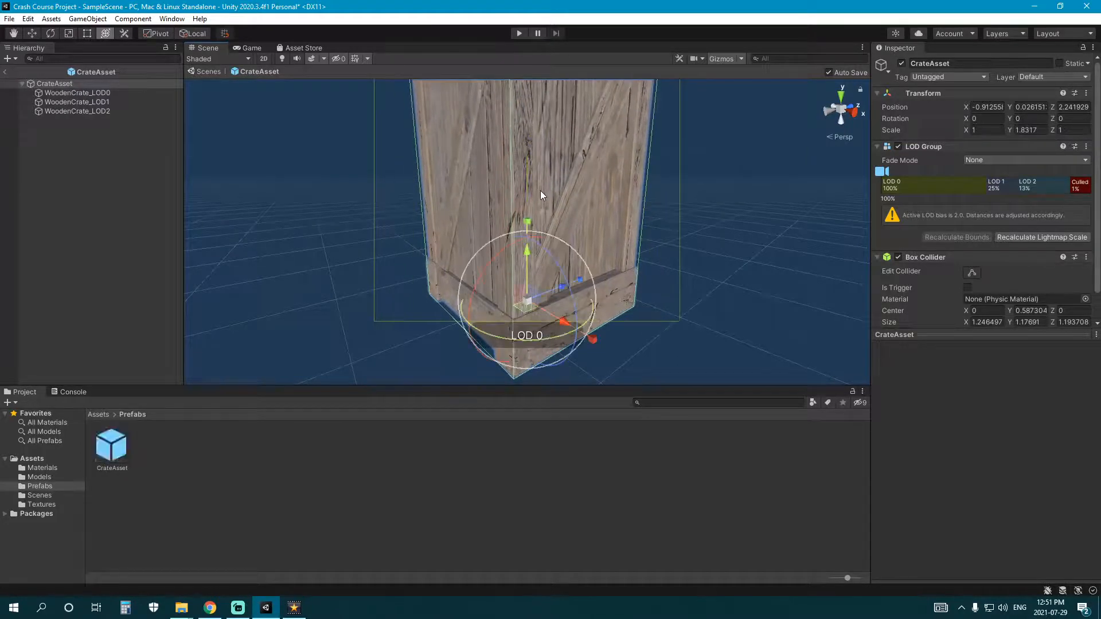
click(4, 73)
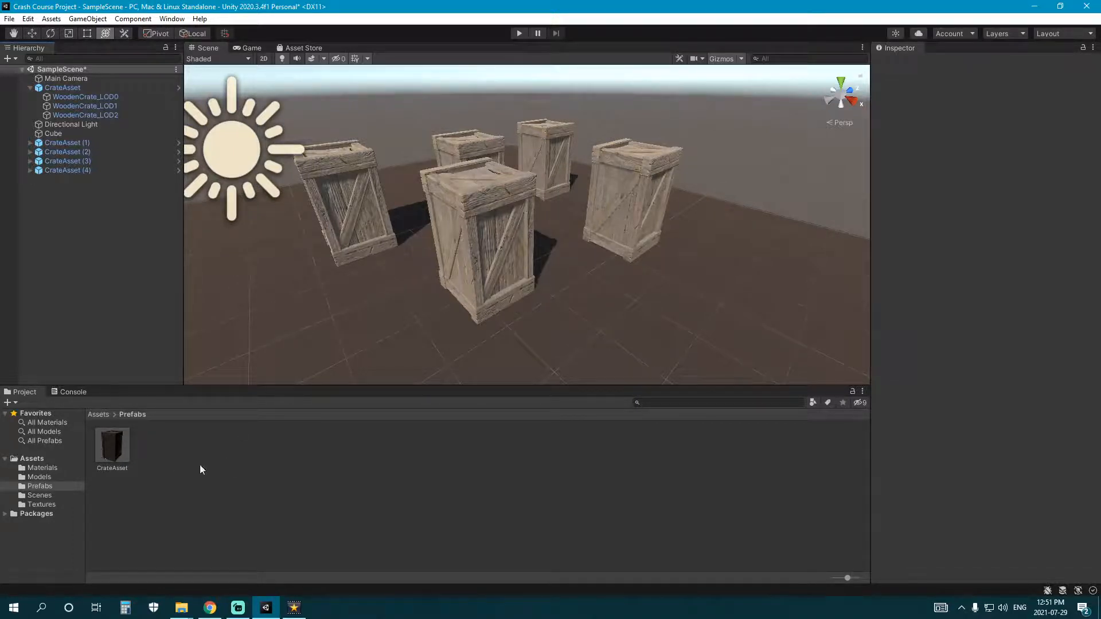
Step: Set the Y scale of the CrateAsset prefab's root to 1 and return to the scene
double_click(116, 452)
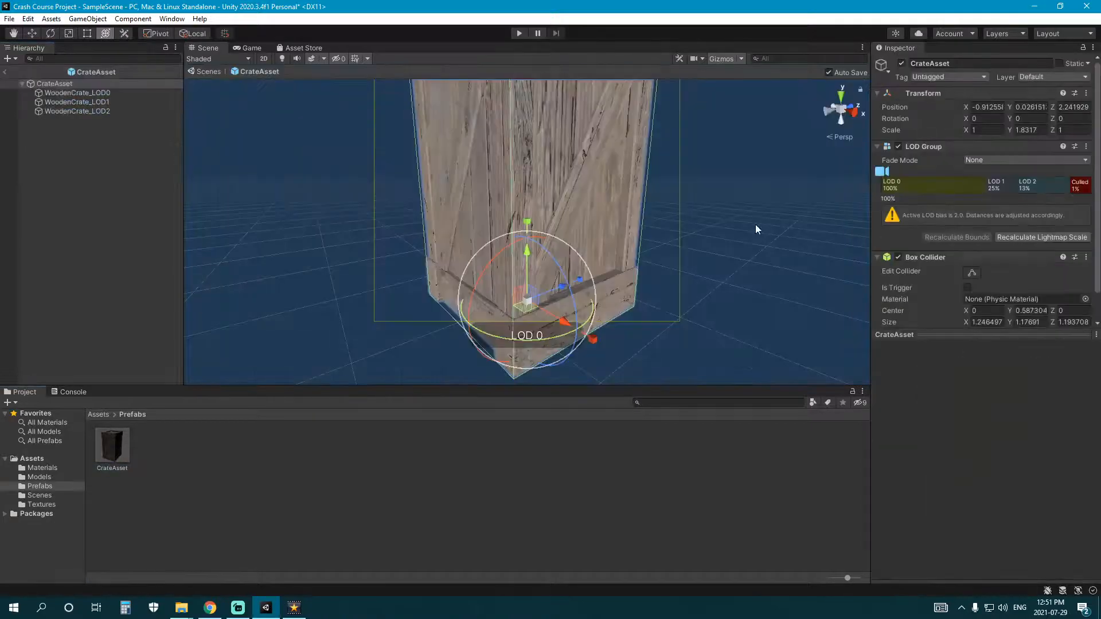
scroll(994, 273, down, 2)
click(4, 72)
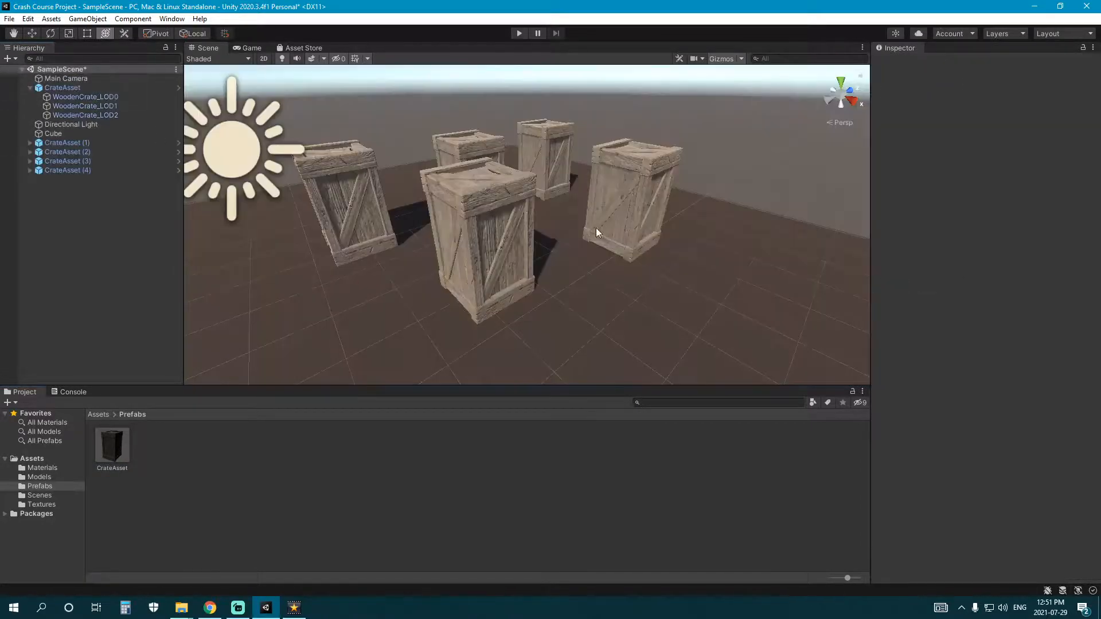
double_click(123, 446)
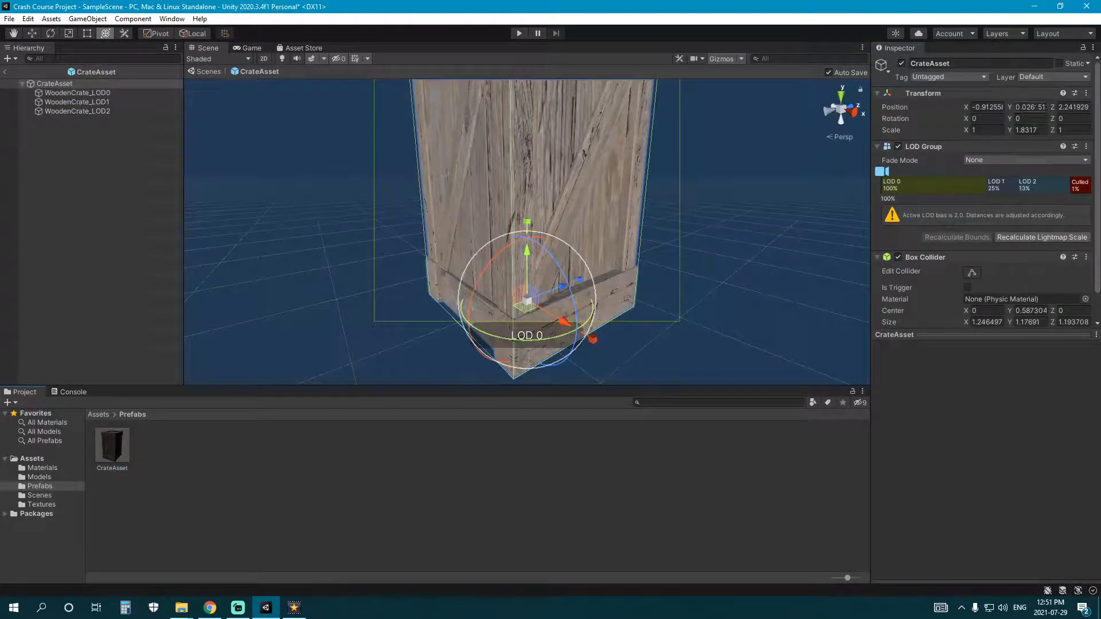
click(1032, 130)
text(1)
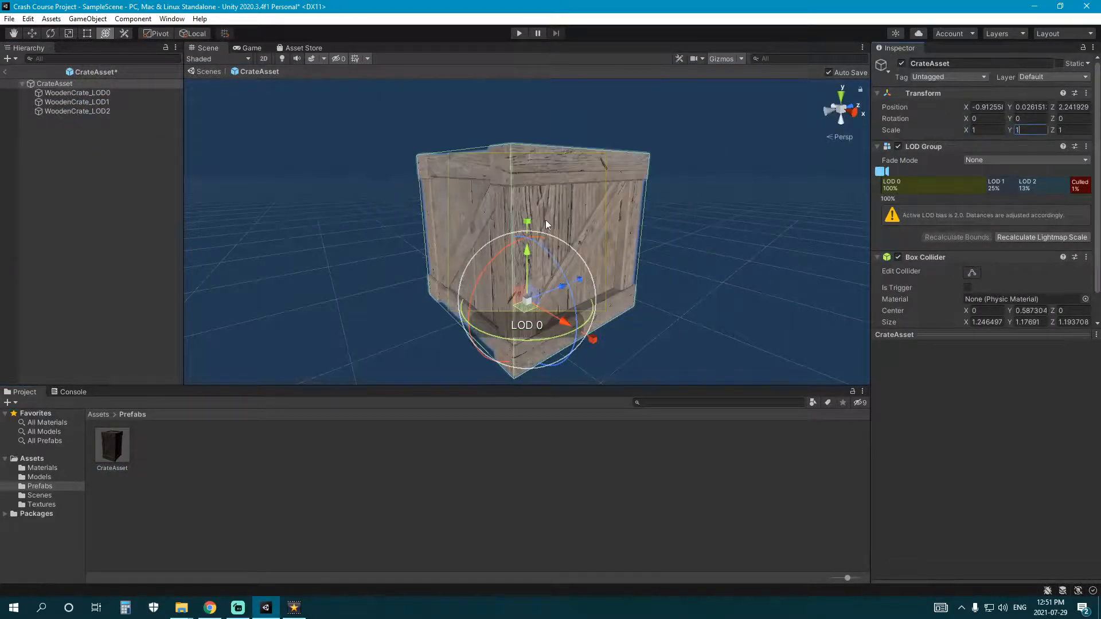
click(735, 422)
click(5, 71)
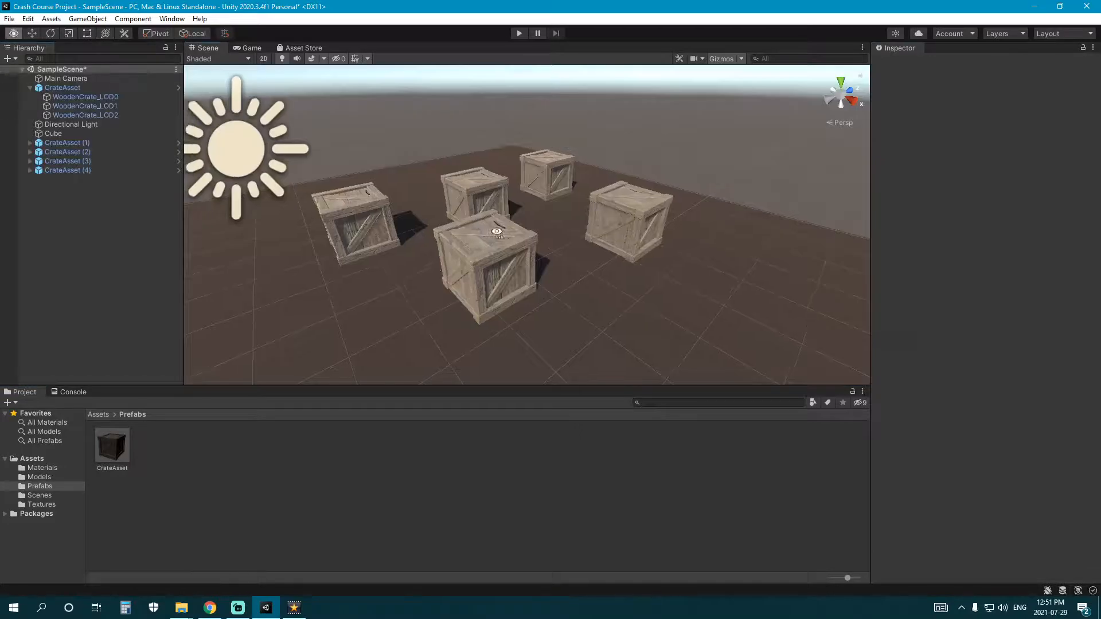
Step: Examine the original crate and its copies in the scene from several angles and distances
alt+drag(368, 257, 401, 258)
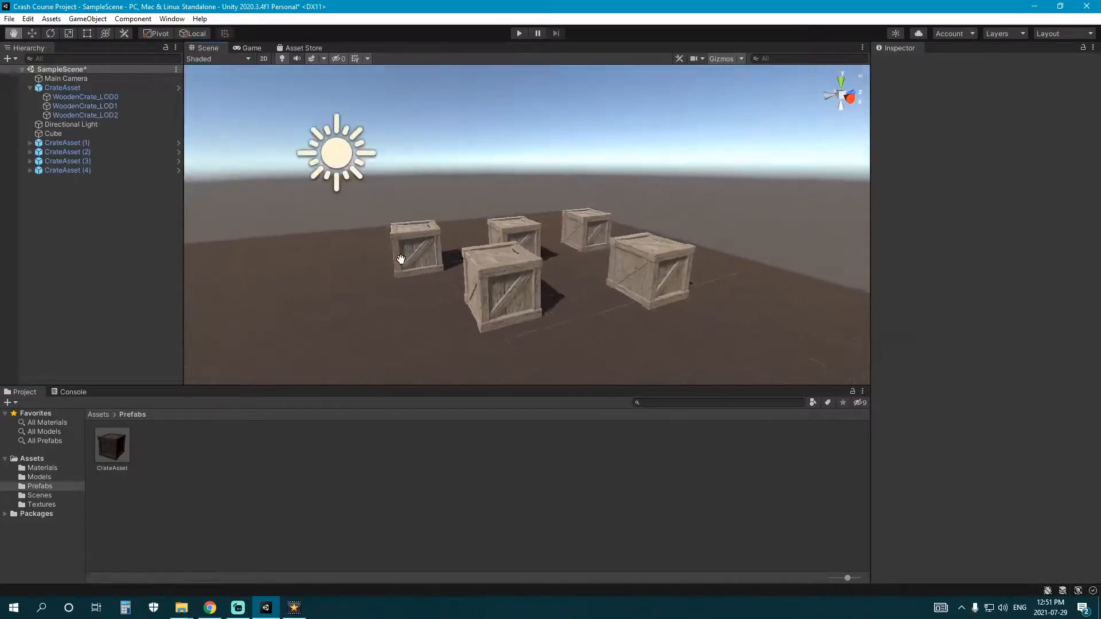
scroll(459, 257, up, 7)
middle_drag(460, 260, 491, 204)
scroll(491, 228, down, 5)
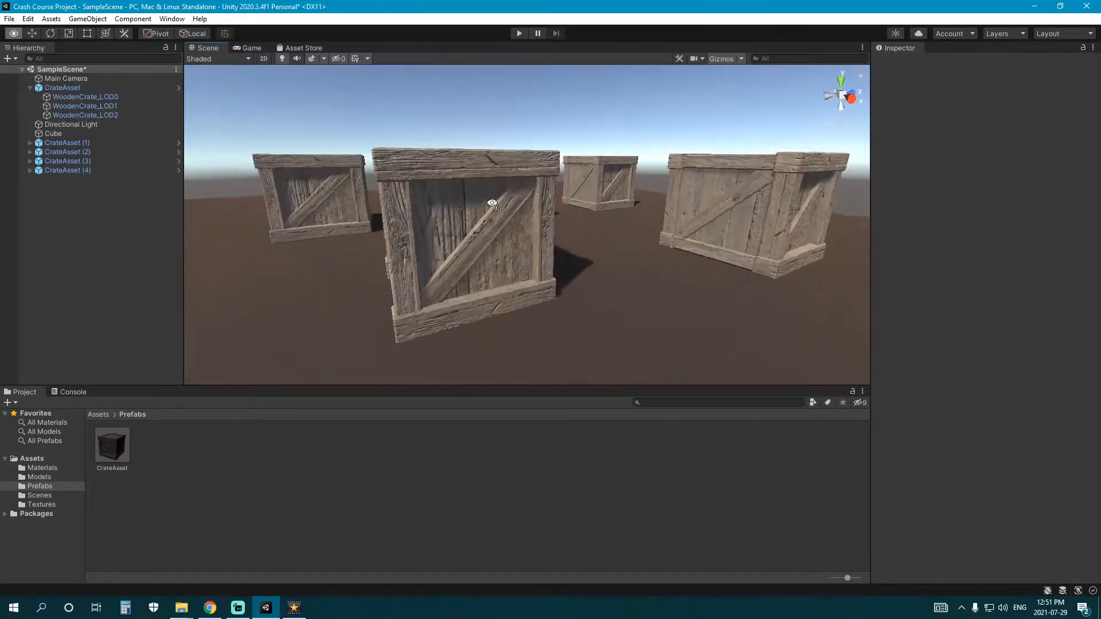
alt+drag(492, 204, 458, 217)
middle_drag(458, 217, 469, 233)
alt+drag(469, 233, 435, 226)
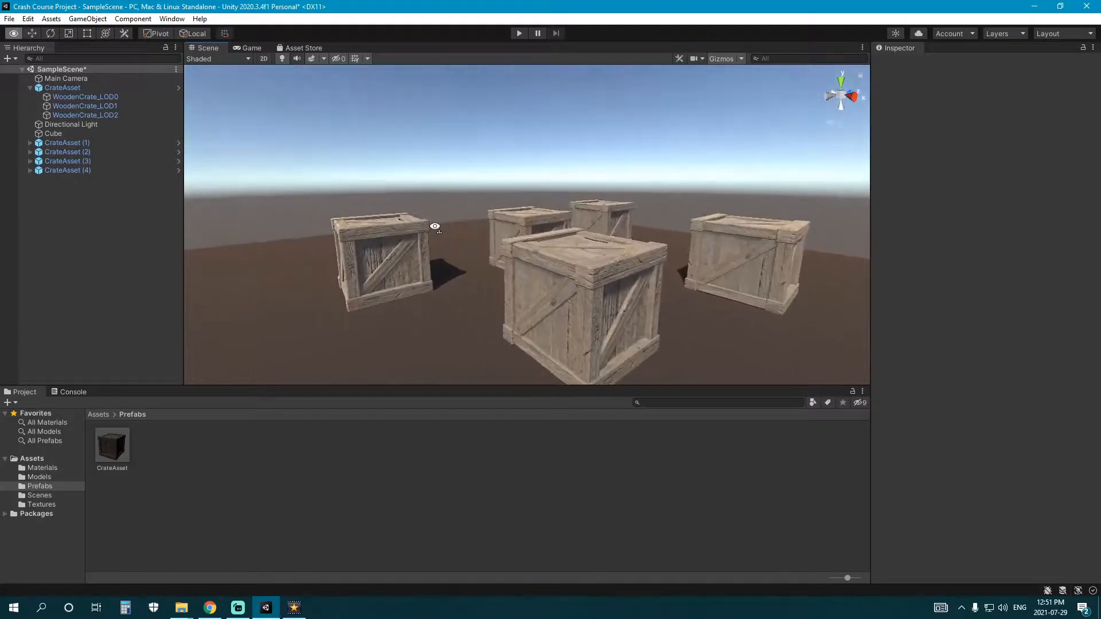
middle_drag(436, 226, 418, 229)
alt+drag(418, 229, 427, 251)
Step: Delete the duplicates CrateAsset (1) through CrateAsset (4) and collapse the original CrateAsset in the object list
click(71, 170)
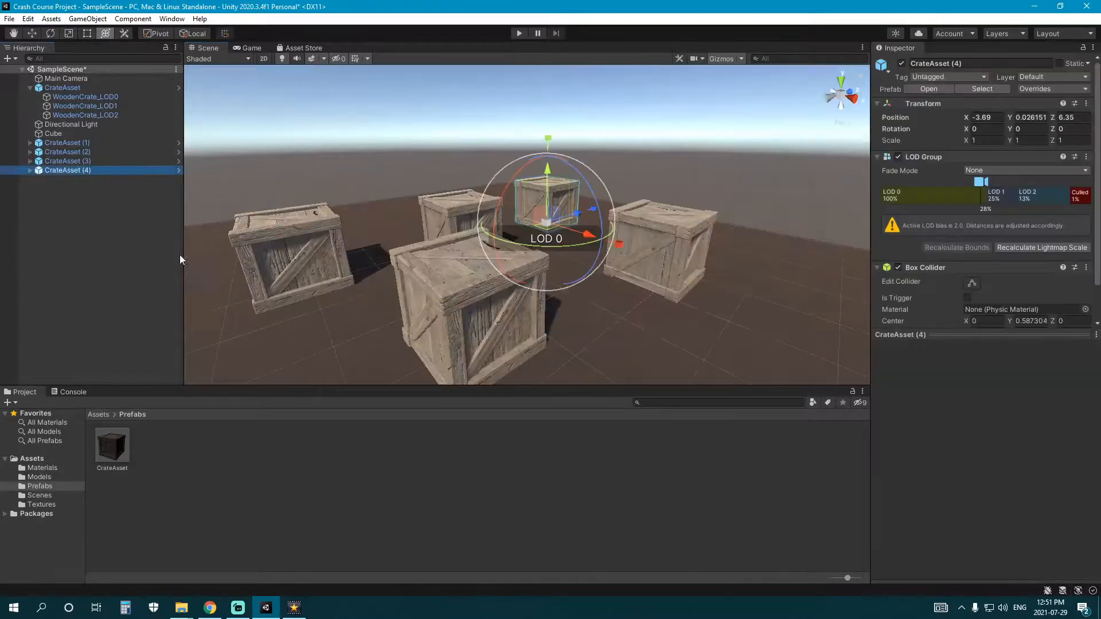
shift+click(85, 143)
key(Delete)
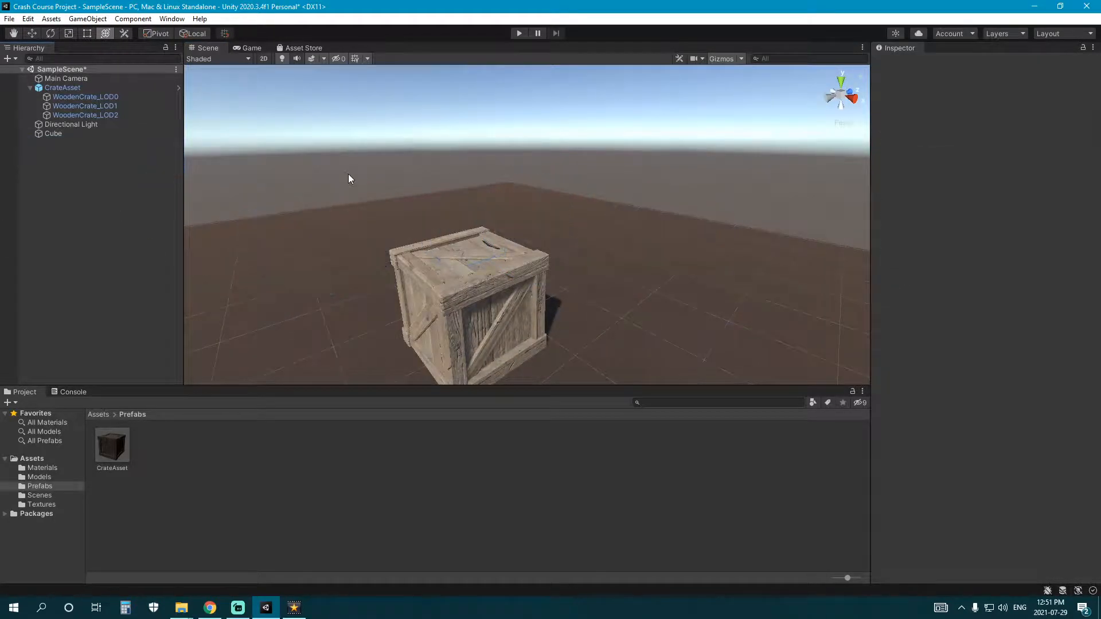
click(31, 88)
click(362, 486)
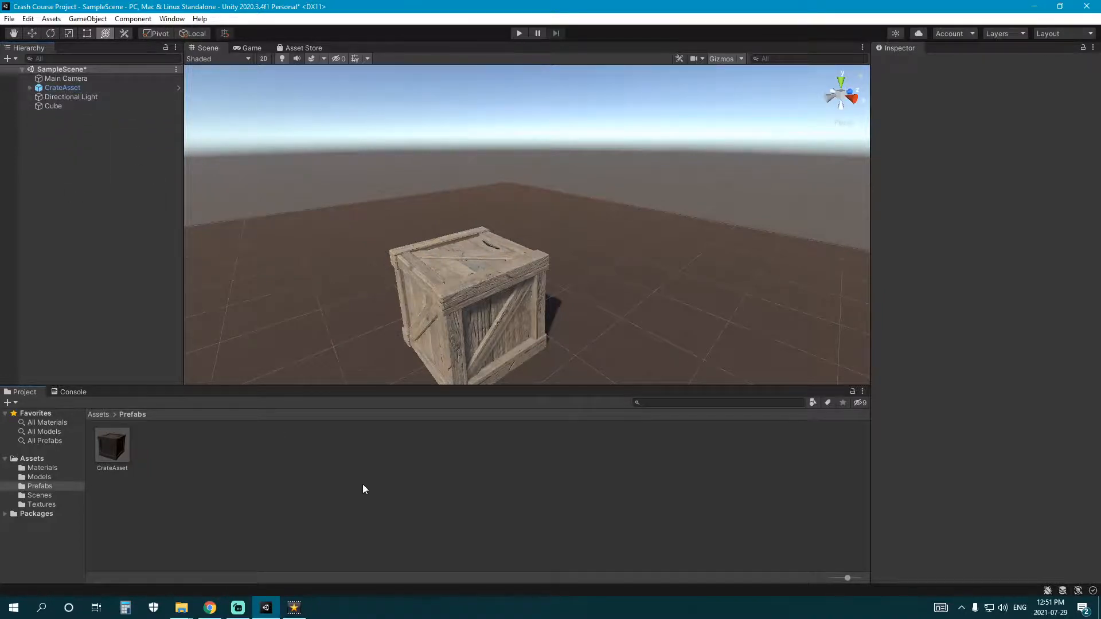
Step: Select the remaining crate in the scene and view it up close
alt+drag(574, 279, 576, 260)
middle_drag(576, 259, 568, 220)
click(500, 251)
right_drag(500, 252, 450, 260)
middle_drag(450, 260, 402, 264)
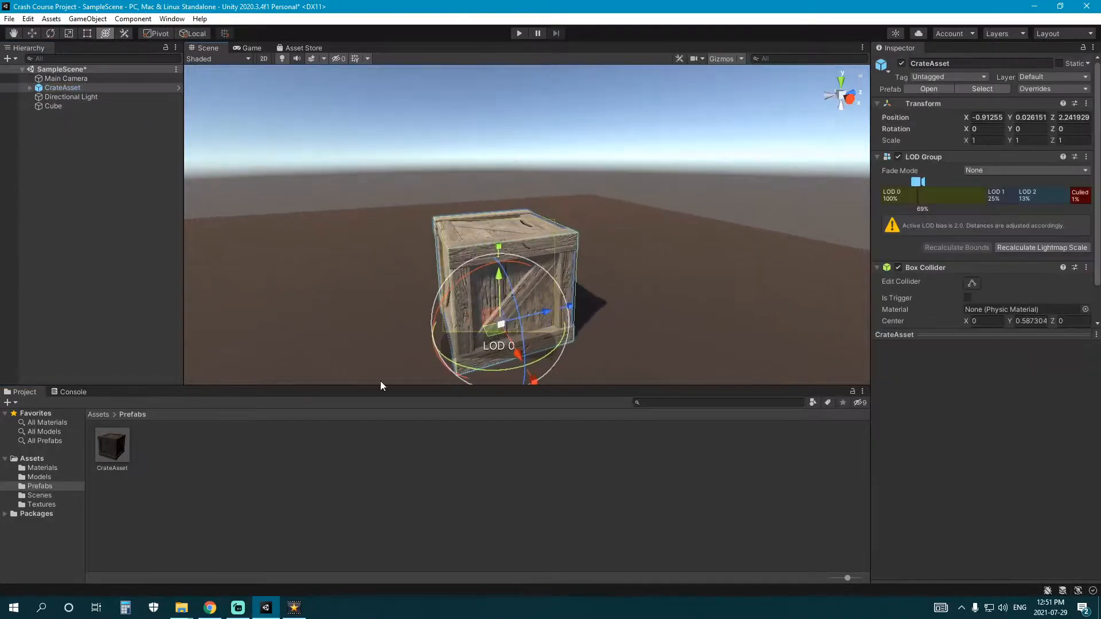
click(253, 427)
Step: Open the CrateAsset prefab and set its root's position to X 0, Y 0, Z 0
click(103, 447)
double_click(103, 448)
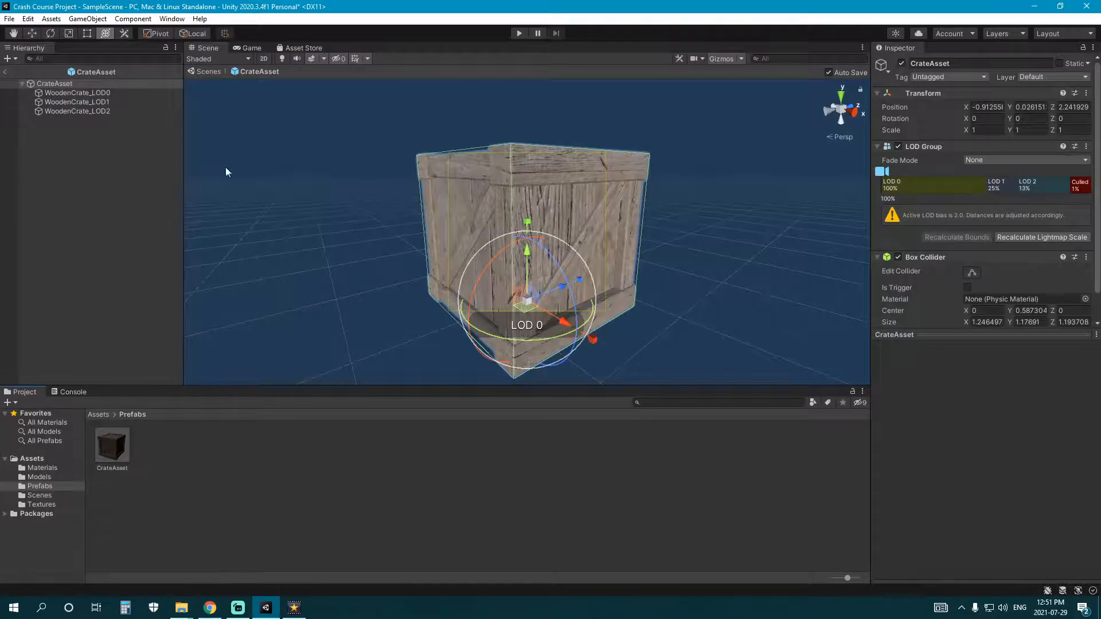
drag(1001, 107, 155, 74)
text(0)
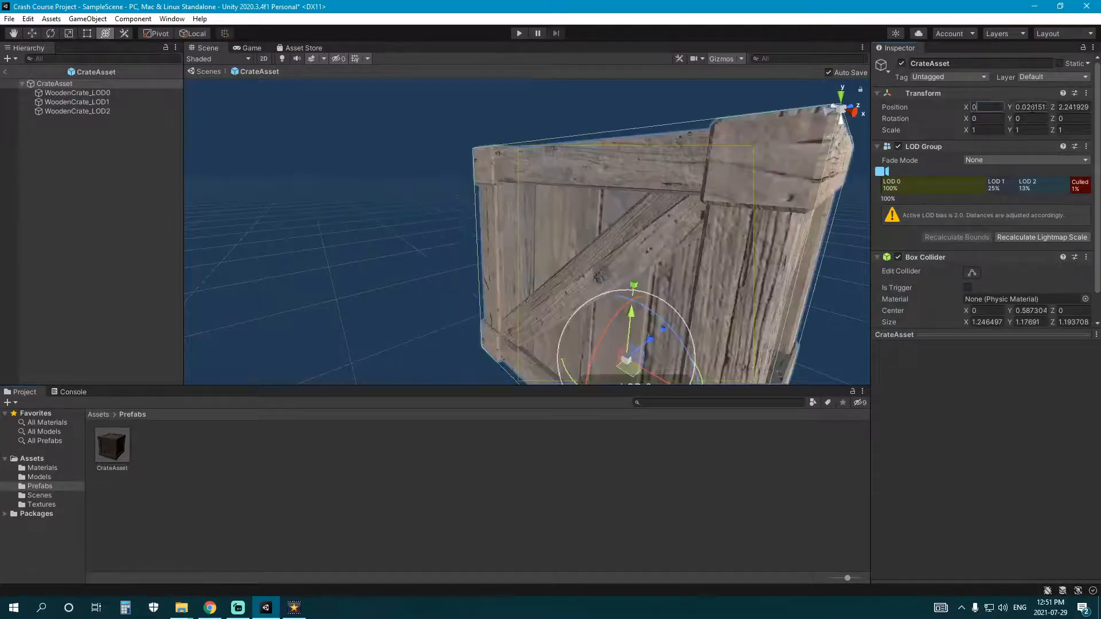
key(Tab)
text(0)
key(Tab)
text(0)
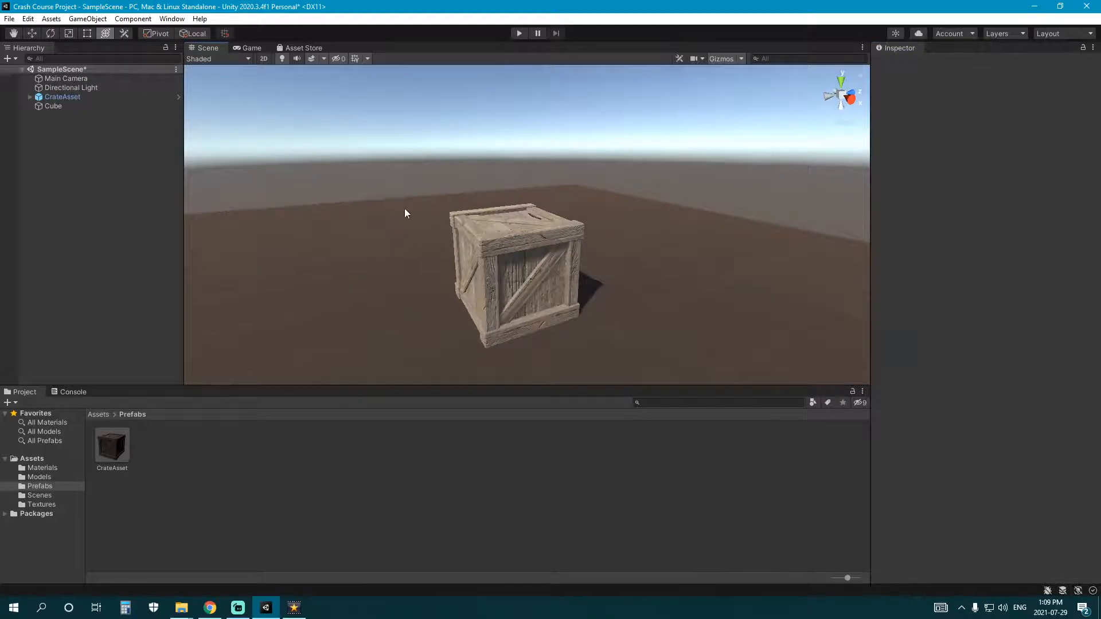
Step: Save the scene and check where its file is stored in the Scenes folder
click(9, 18)
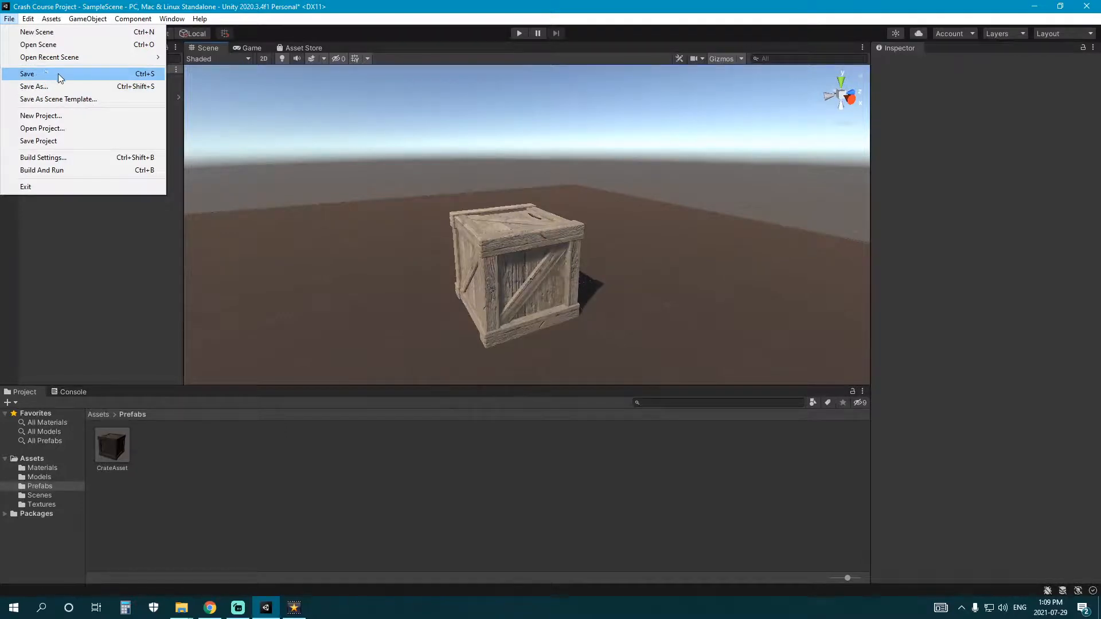
click(59, 77)
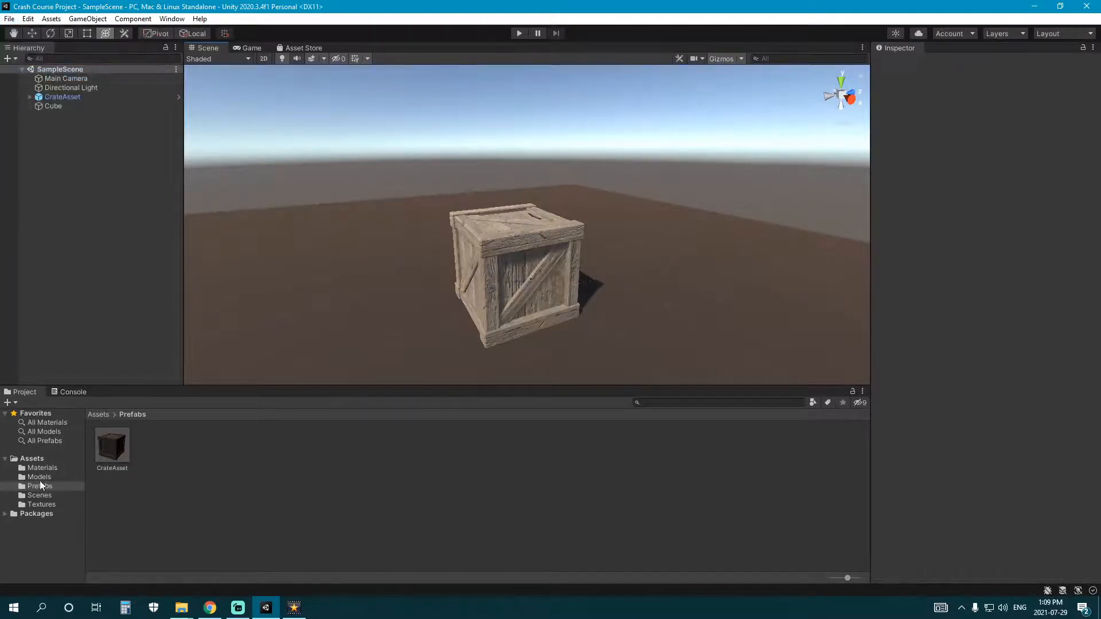
click(45, 496)
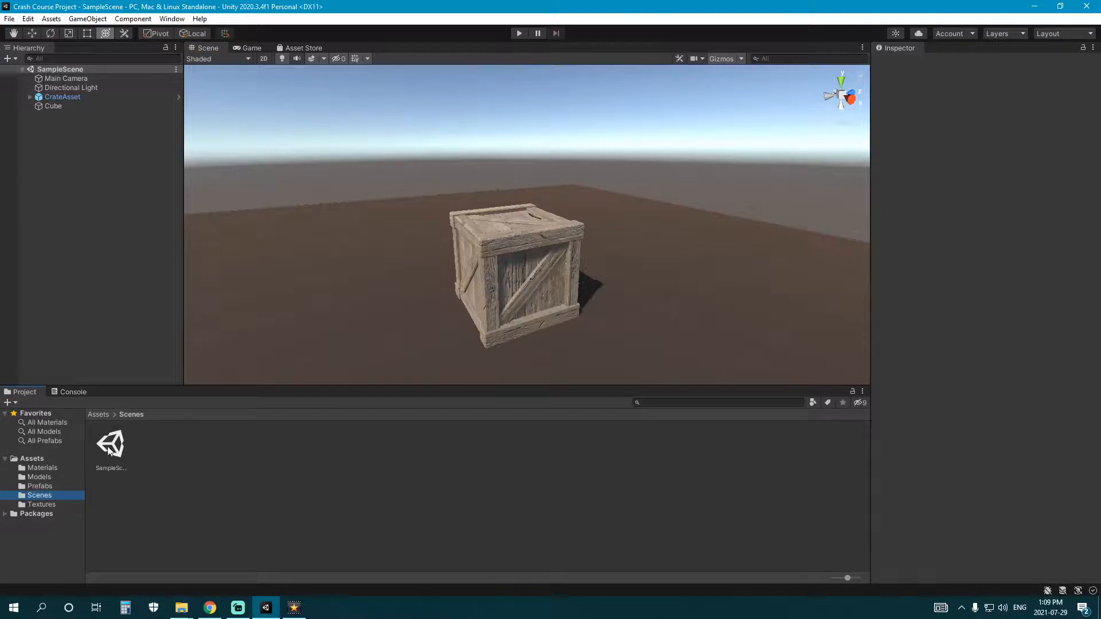
click(387, 269)
click(516, 271)
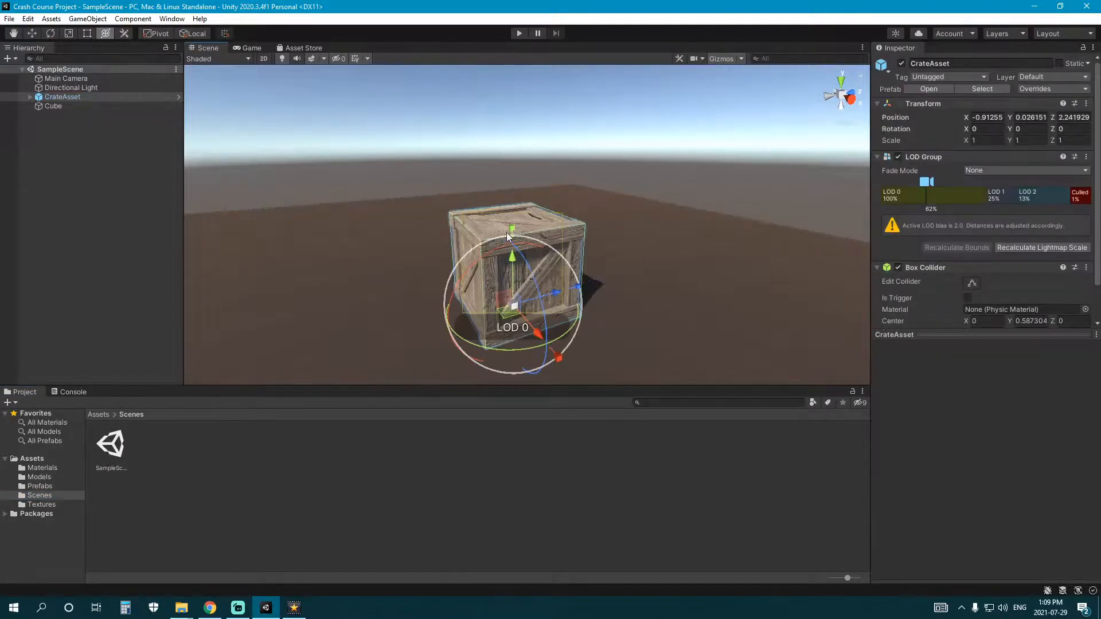
click(304, 460)
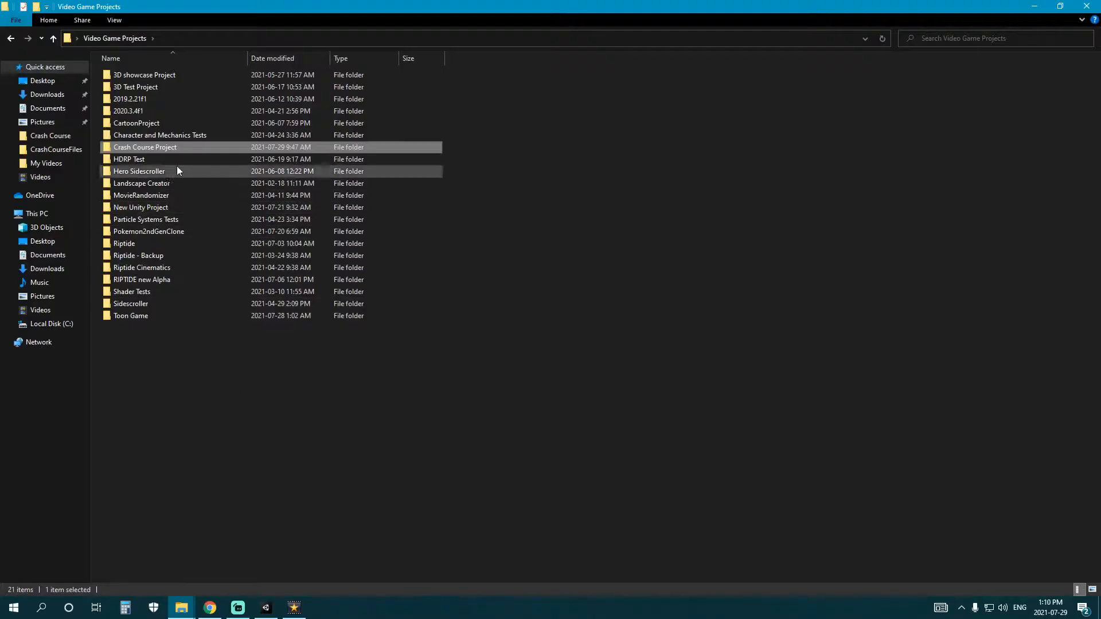
Step: Look through the Assets folder of Crash Course Project in File Explorer and switch back to Unity
double_click(147, 148)
double_click(139, 76)
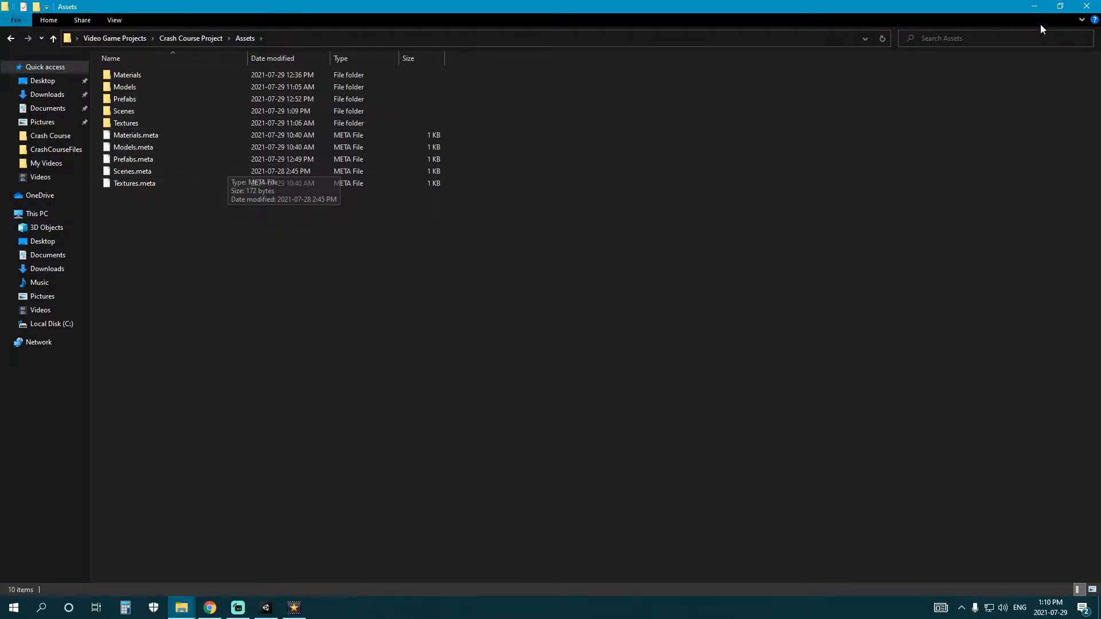
click(266, 608)
Step: Save the scene again and save the whole project
right_drag(601, 256, 468, 295)
key(s)
key(s)
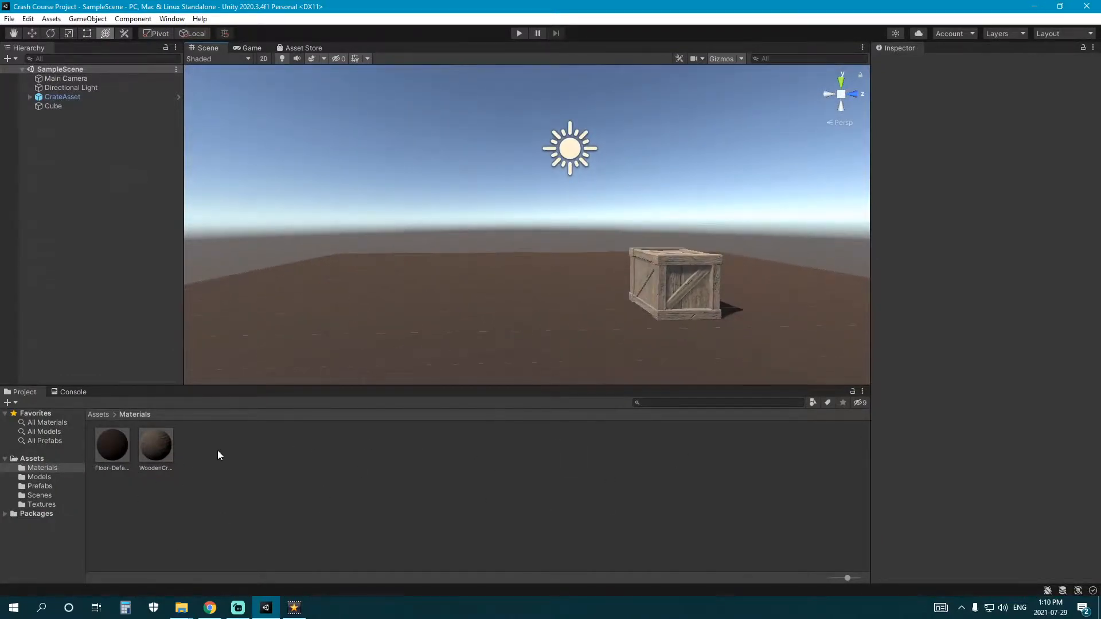
right_drag(591, 291, 602, 286)
middle_drag(602, 286, 577, 303)
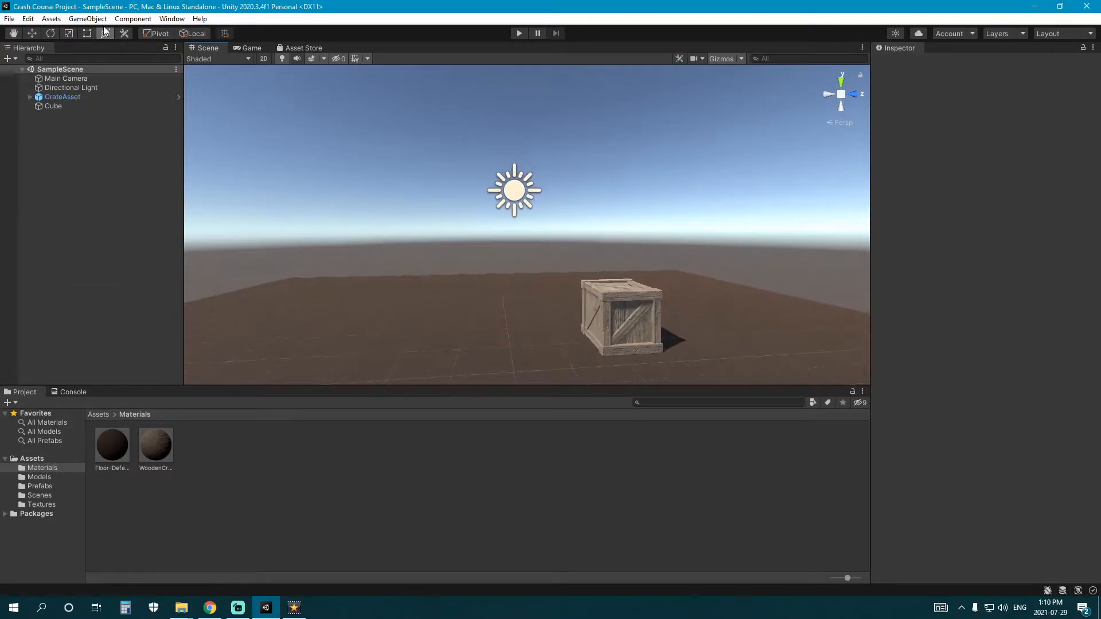
click(9, 18)
click(36, 78)
click(11, 19)
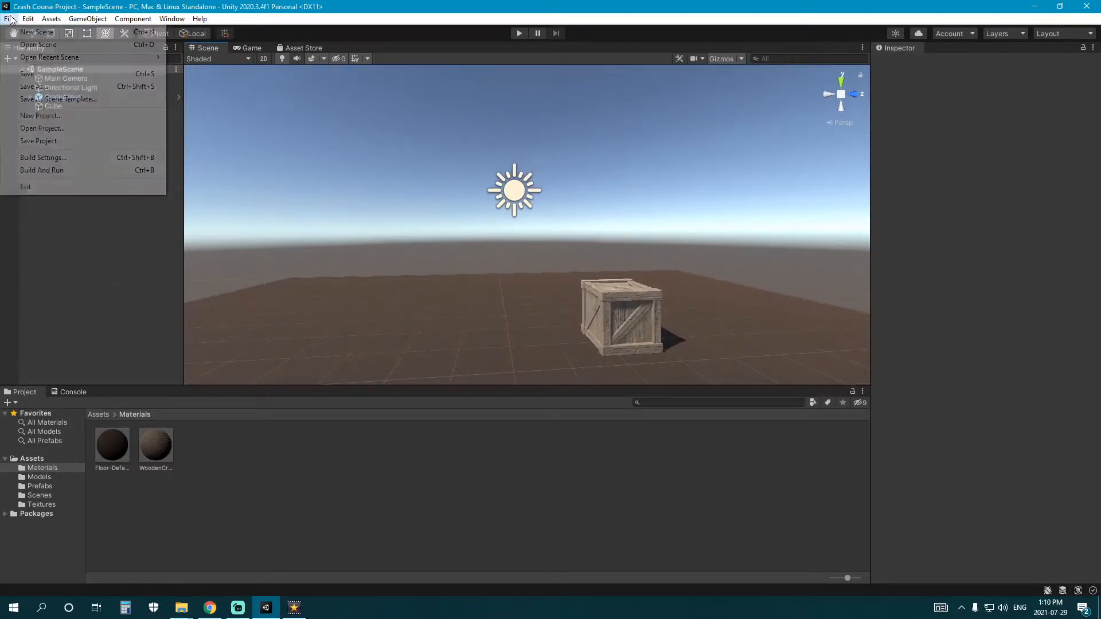
click(52, 142)
right_drag(381, 122, 417, 147)
scroll(417, 147, down, 2)
middle_drag(417, 147, 418, 167)
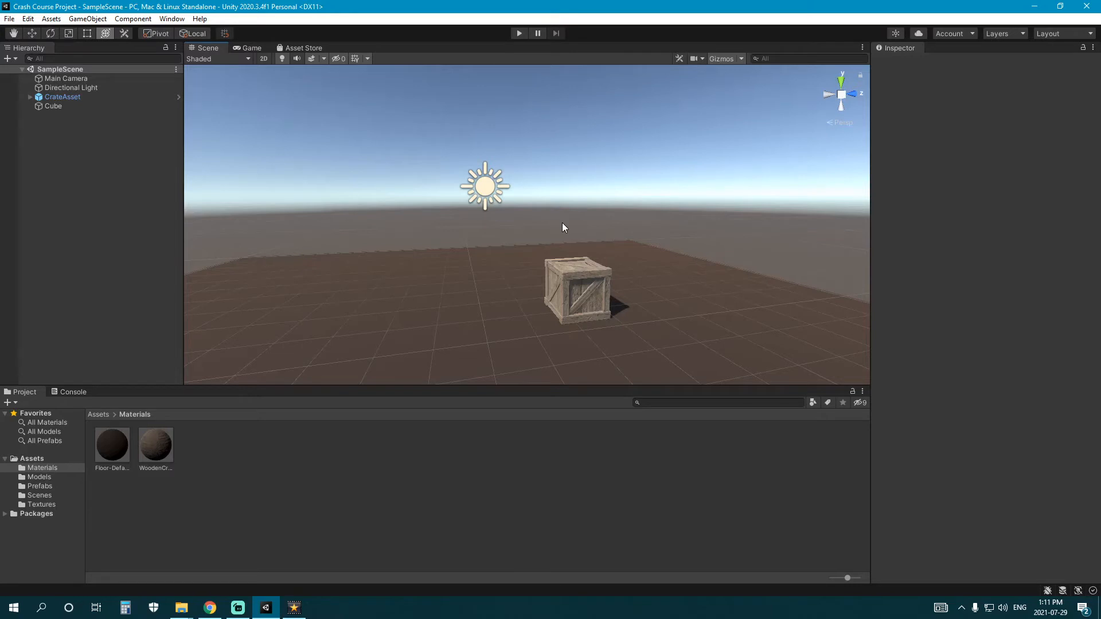
right_drag(562, 224, 516, 248)
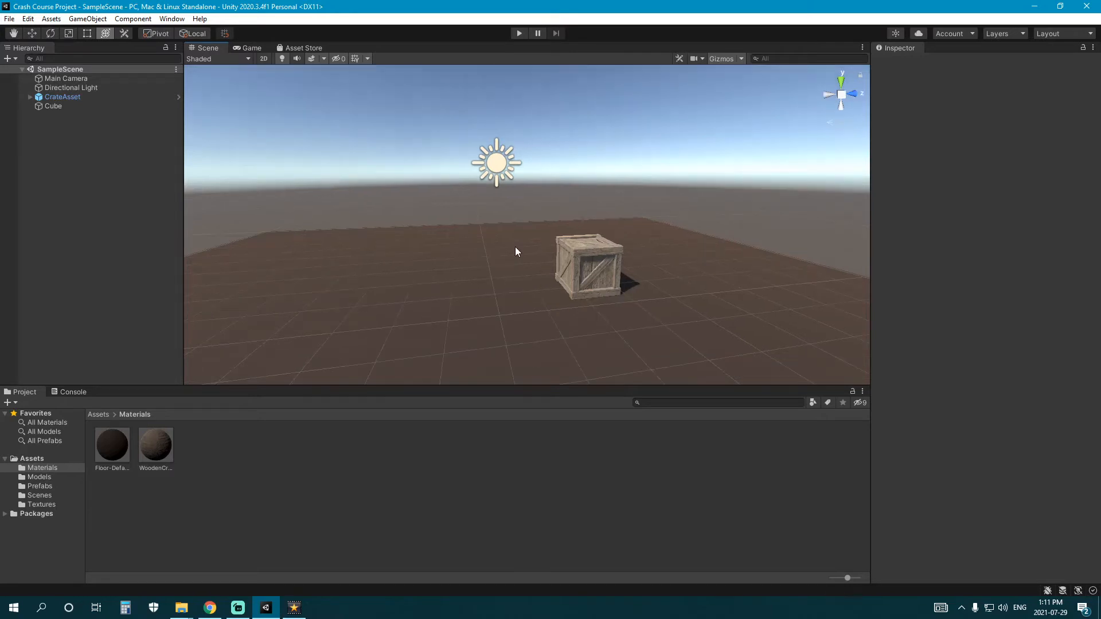